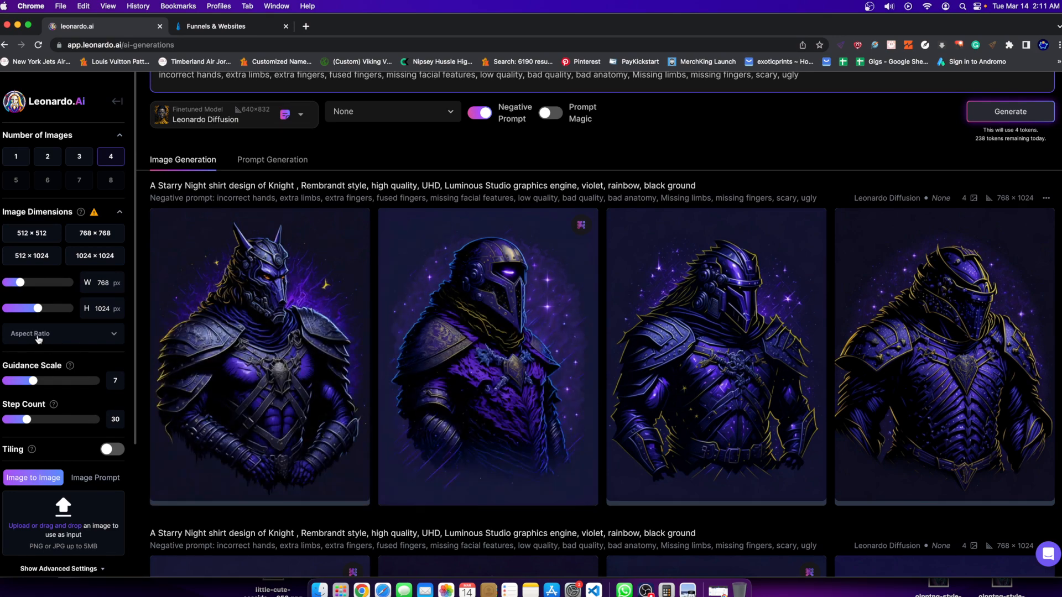
Look through the existing knight and warrior lion shirt designs in the generation history.
{"action": "scroll", "coordinate": [379, 301], "scroll_direction": "down", "scroll_amount": 10}
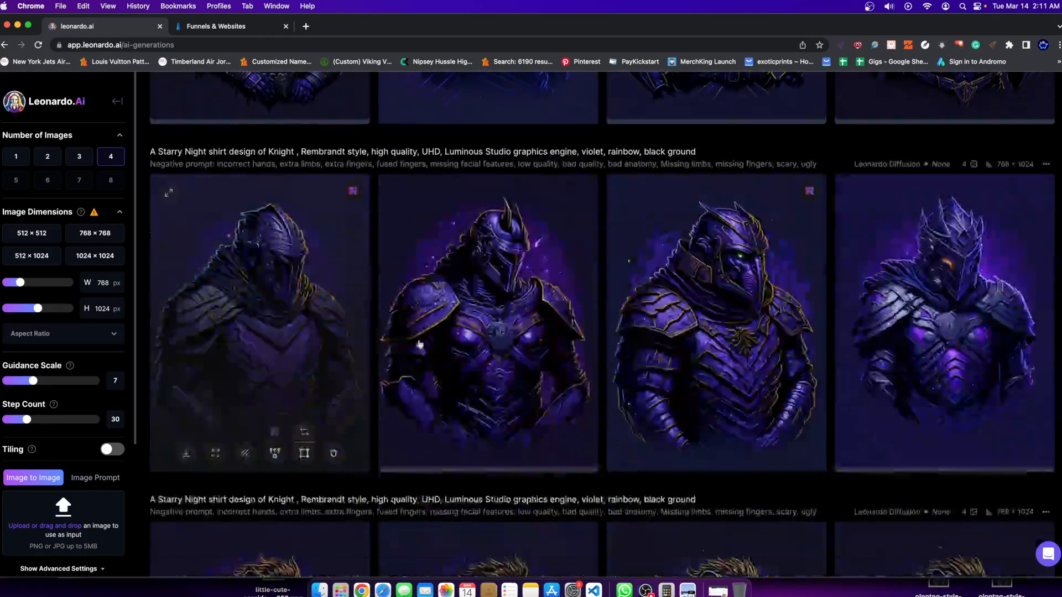
{"action": "scroll", "coordinate": [539, 415], "scroll_direction": "down", "scroll_amount": 8}
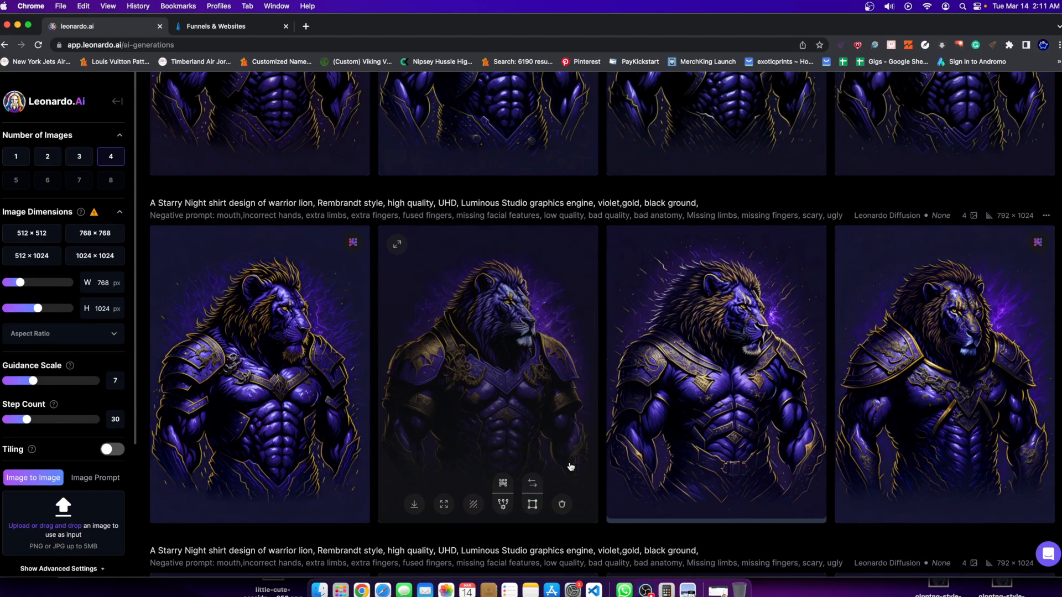
{"action": "scroll", "coordinate": [571, 467], "scroll_direction": "down", "scroll_amount": 15}
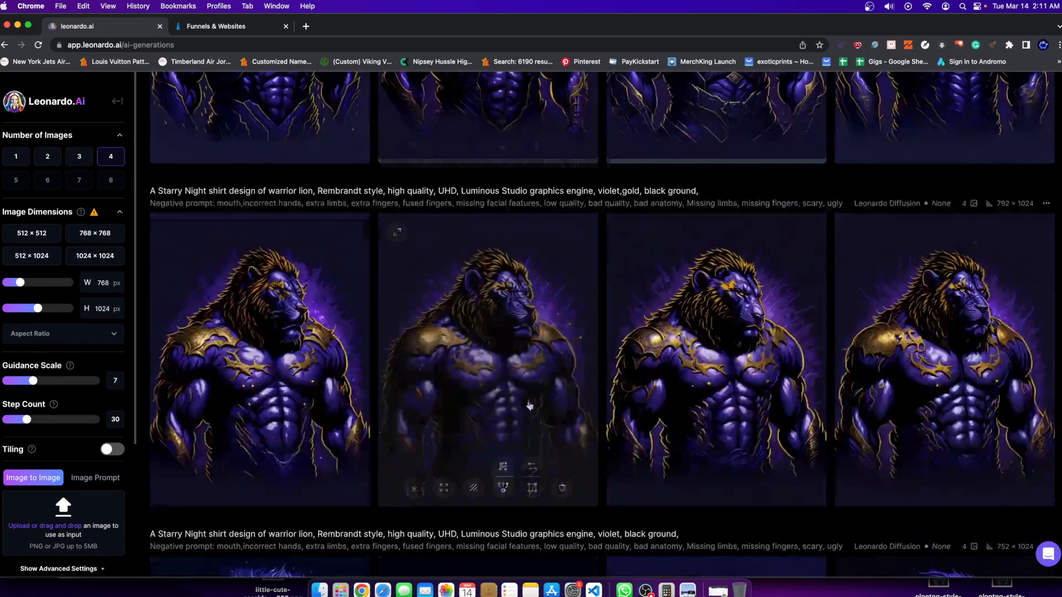
{"action": "scroll", "coordinate": [597, 390], "scroll_direction": "down", "scroll_amount": 20}
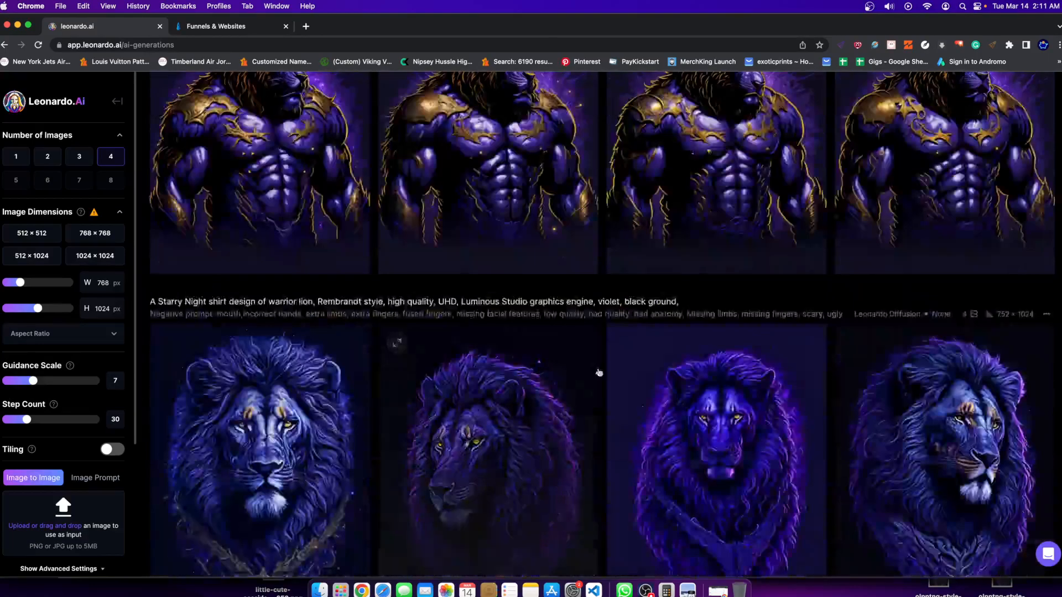
{"action": "scroll", "coordinate": [406, 338], "scroll_direction": "up", "scroll_amount": 15}
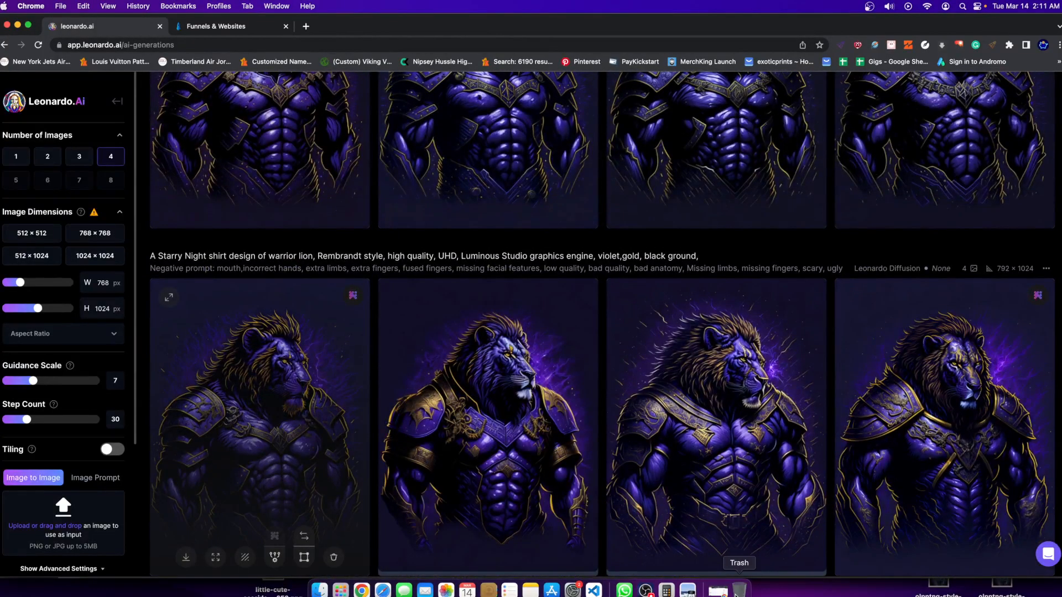
Switch to Preview to view the purple gorilla shirt design, then return to the image generations in Chrome.
{"action": "left_click", "coordinate": [687, 591]}
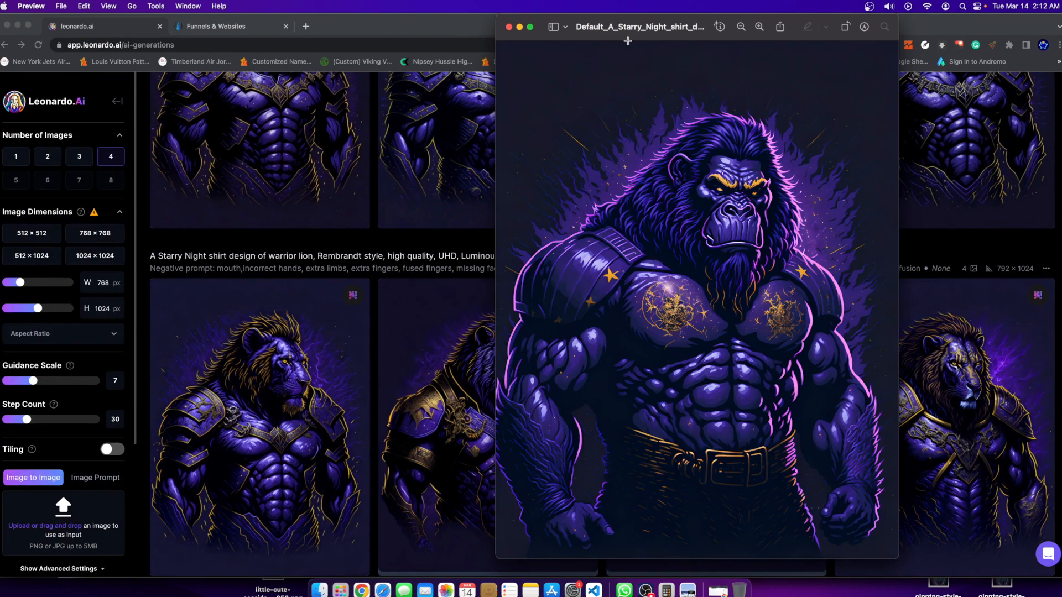
{"action": "left_click_drag", "start_coordinate": [641, 30], "coordinate": [461, 40]}
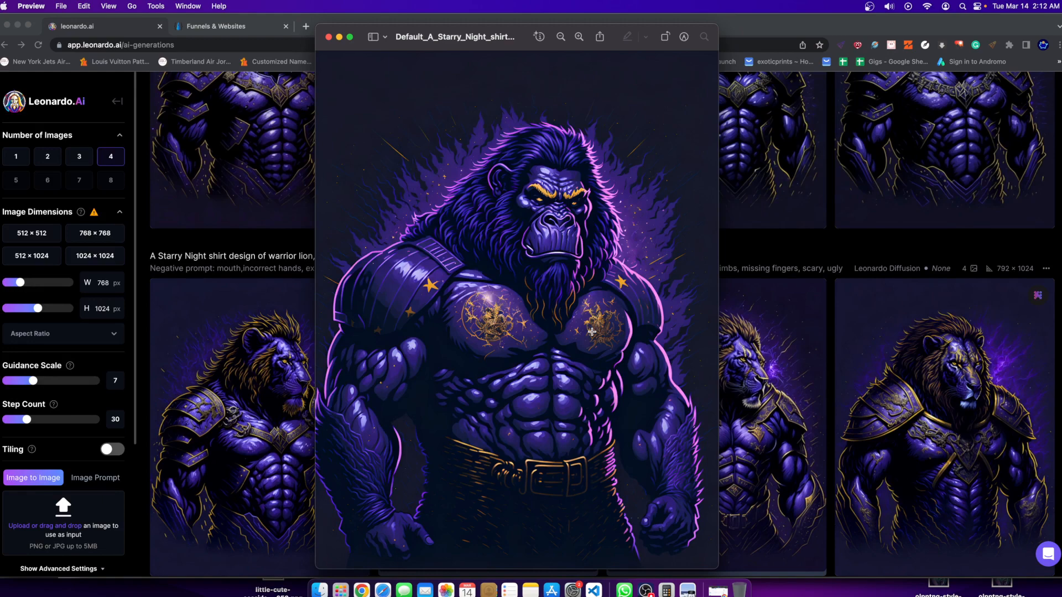
{"action": "left_click", "coordinate": [983, 241]}
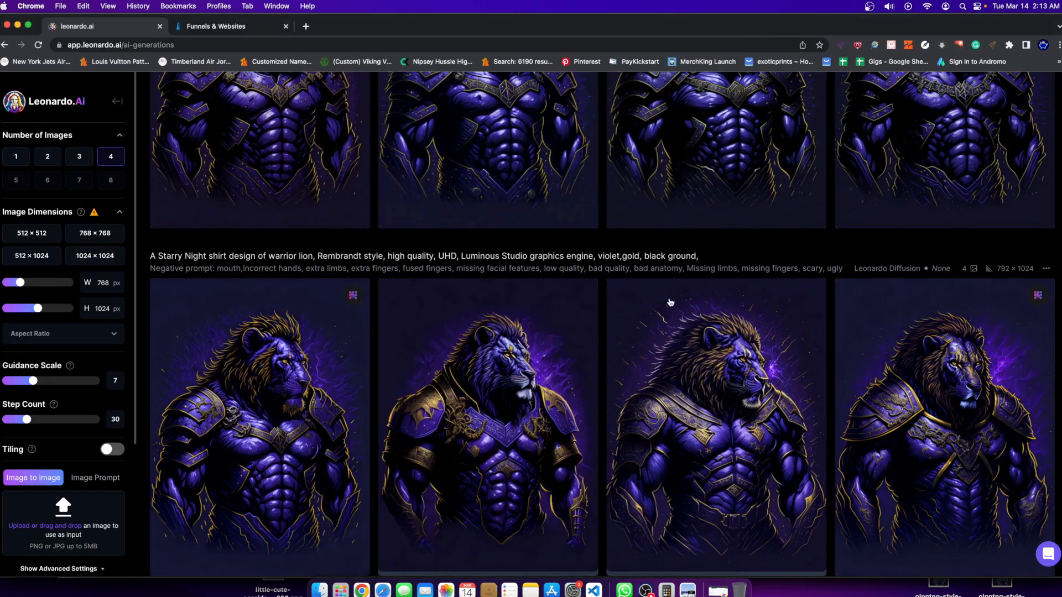
Enlarge the first violet and gold warrior lion and compare it side by side with the gorilla design in Preview.
{"action": "scroll", "coordinate": [557, 467], "scroll_direction": "down", "scroll_amount": 2}
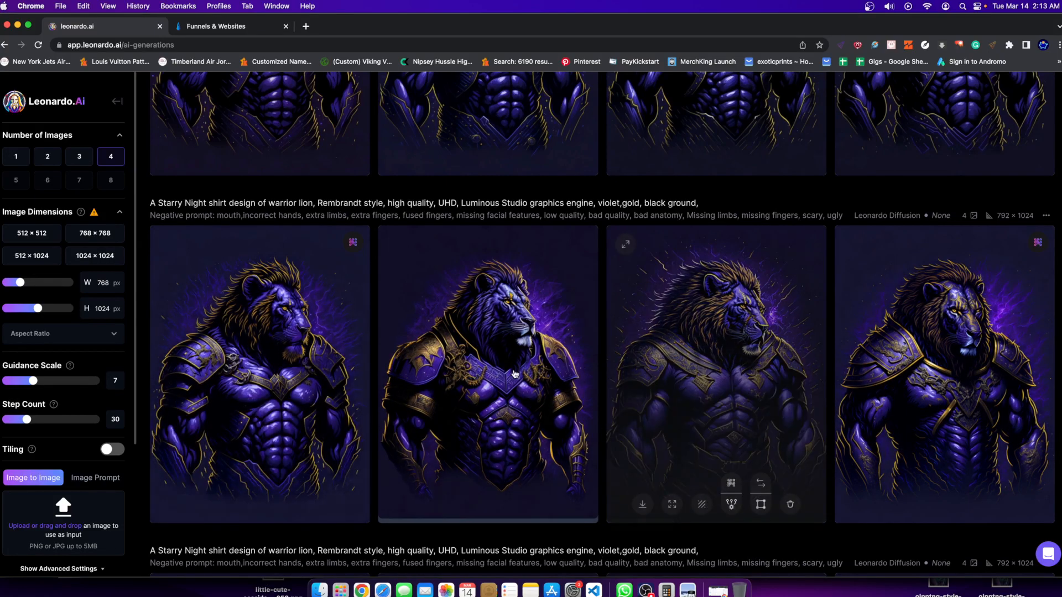
{"action": "left_click", "coordinate": [352, 363]}
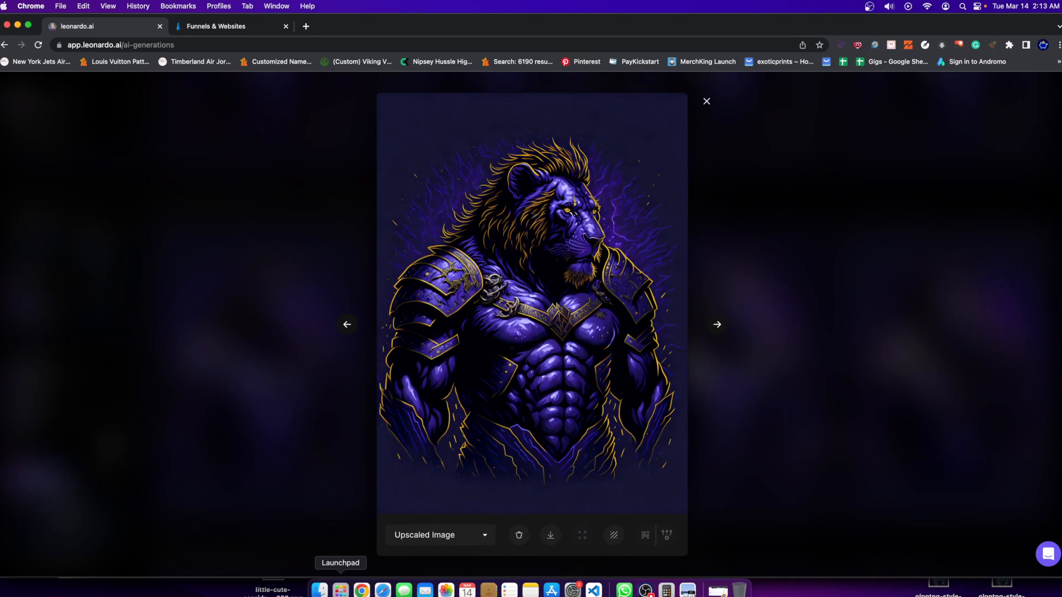
{"action": "left_click", "coordinate": [687, 590]}
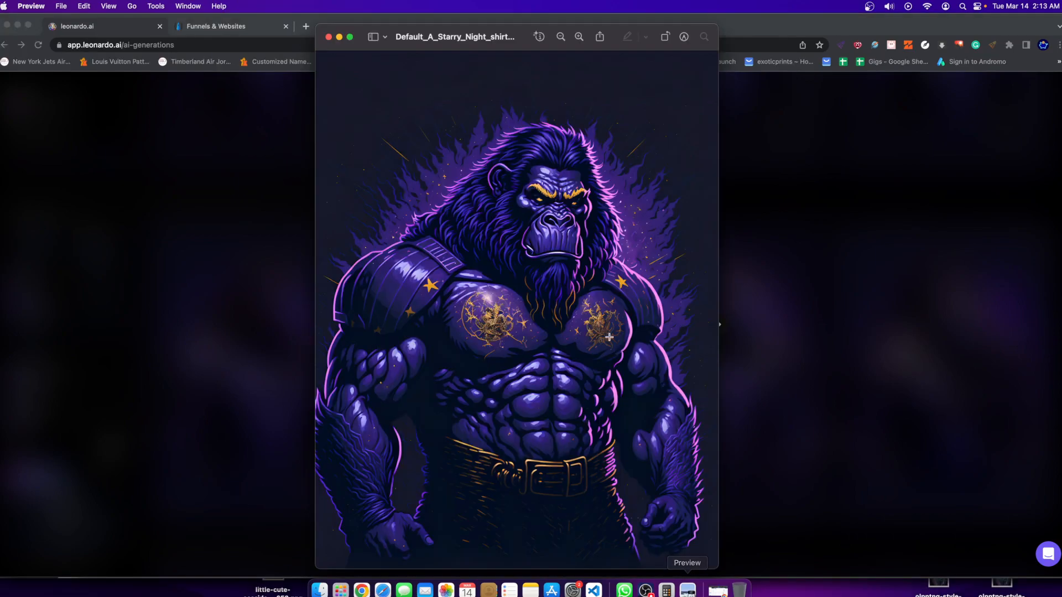
{"action": "left_click_drag", "start_coordinate": [503, 37], "coordinate": [183, 27]}
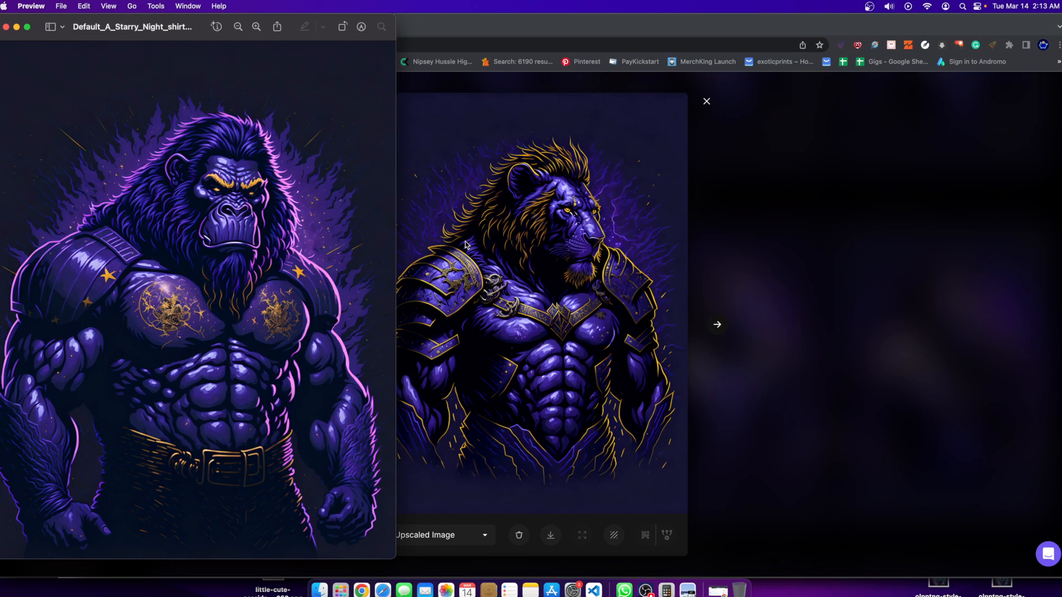
{"action": "left_click", "coordinate": [773, 241]}
{"action": "left_click", "coordinate": [774, 234]}
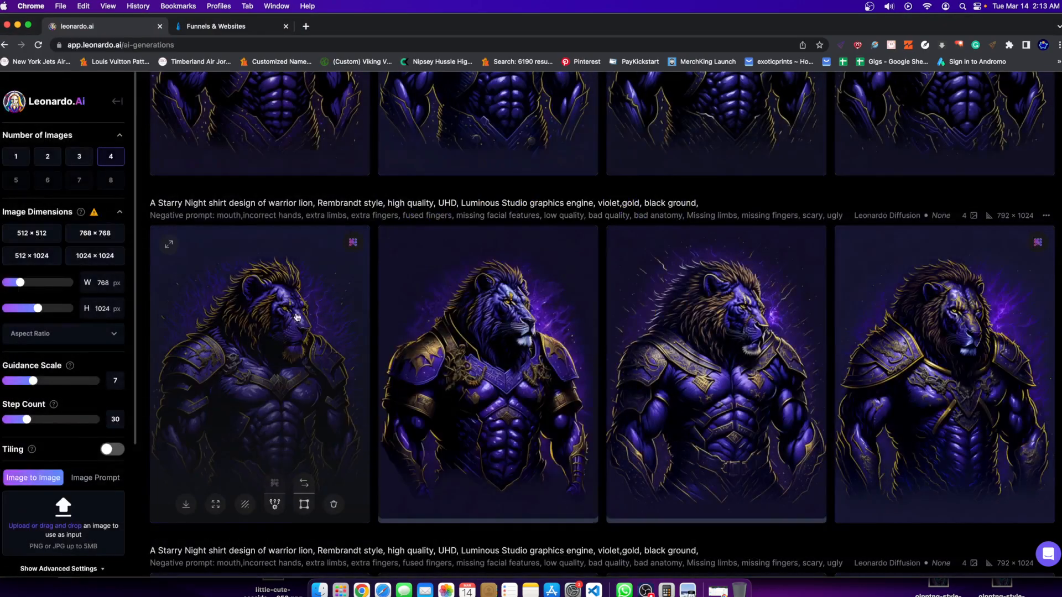
Return to the newest knight generation and view its third image enlarged, then close the enlarged view.
{"action": "scroll", "coordinate": [600, 277], "scroll_direction": "up", "scroll_amount": 5}
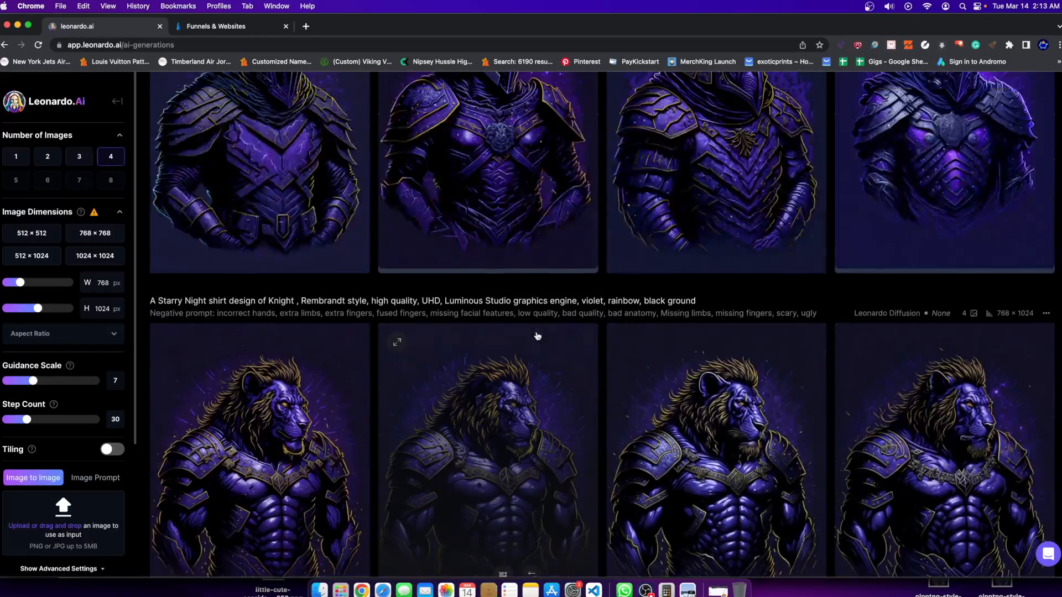
{"action": "scroll", "coordinate": [537, 335], "scroll_direction": "up", "scroll_amount": 3}
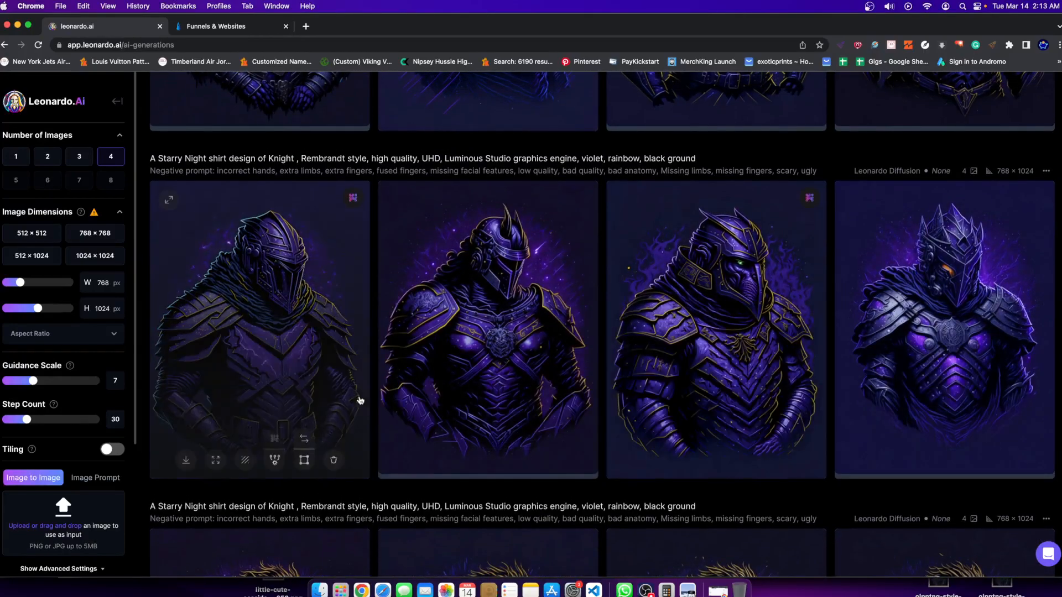
{"action": "scroll", "coordinate": [360, 400], "scroll_direction": "up", "scroll_amount": 5}
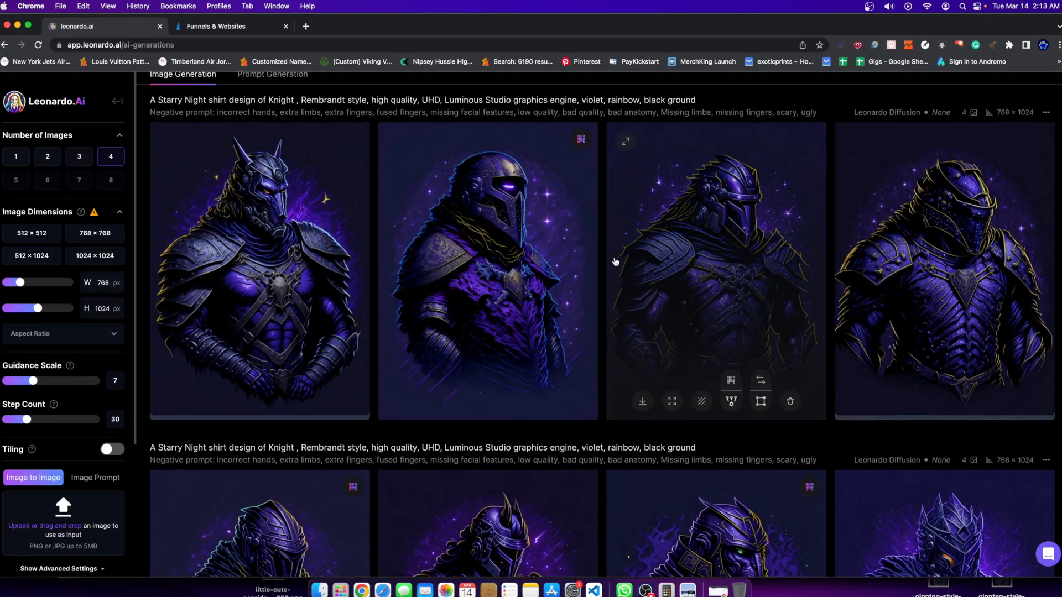
{"action": "left_click", "coordinate": [614, 261]}
{"action": "left_click", "coordinate": [721, 234]}
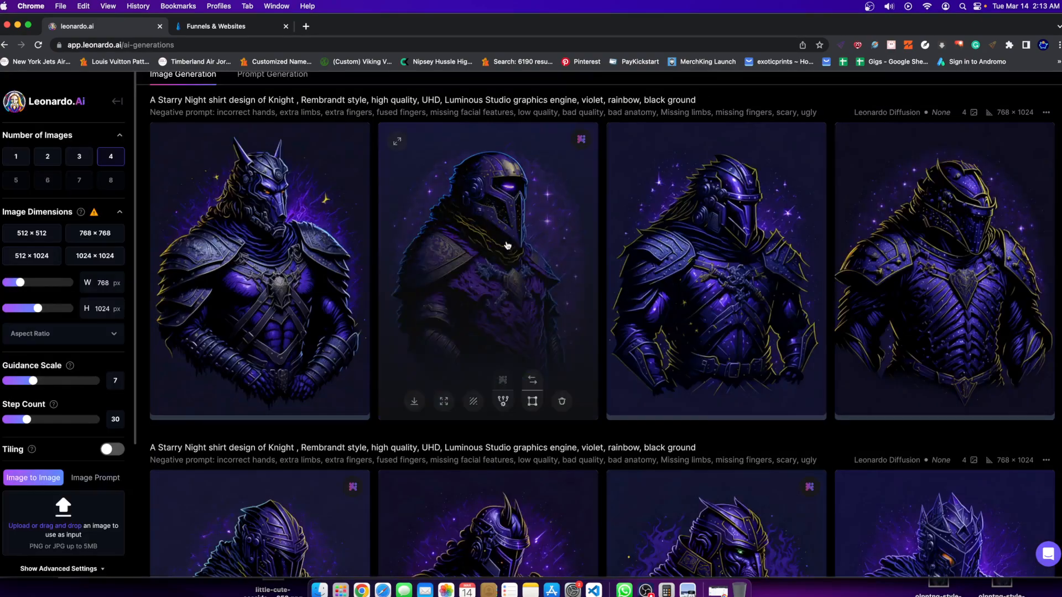
Examine the upscaled knight with the glowing visor and fur cloak in the enlarged view, then close it.
{"action": "left_click", "coordinate": [506, 245]}
{"action": "left_click", "coordinate": [748, 233]}
{"action": "scroll", "coordinate": [379, 302], "scroll_direction": "down", "scroll_amount": 1}
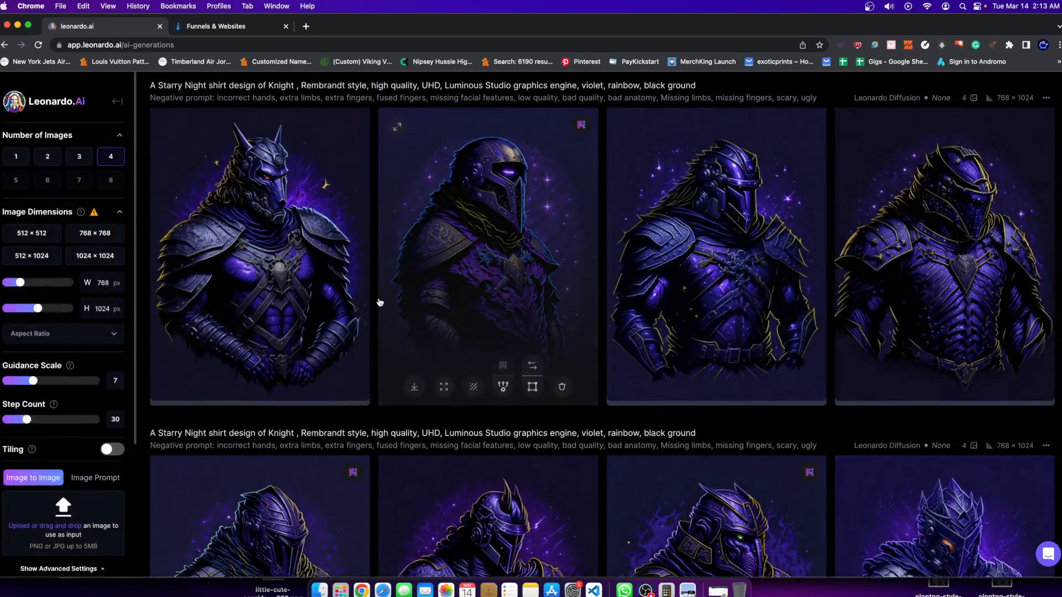
{"action": "scroll", "coordinate": [380, 301], "scroll_direction": "down", "scroll_amount": 3}
{"action": "scroll", "coordinate": [462, 361], "scroll_direction": "up", "scroll_amount": 3}
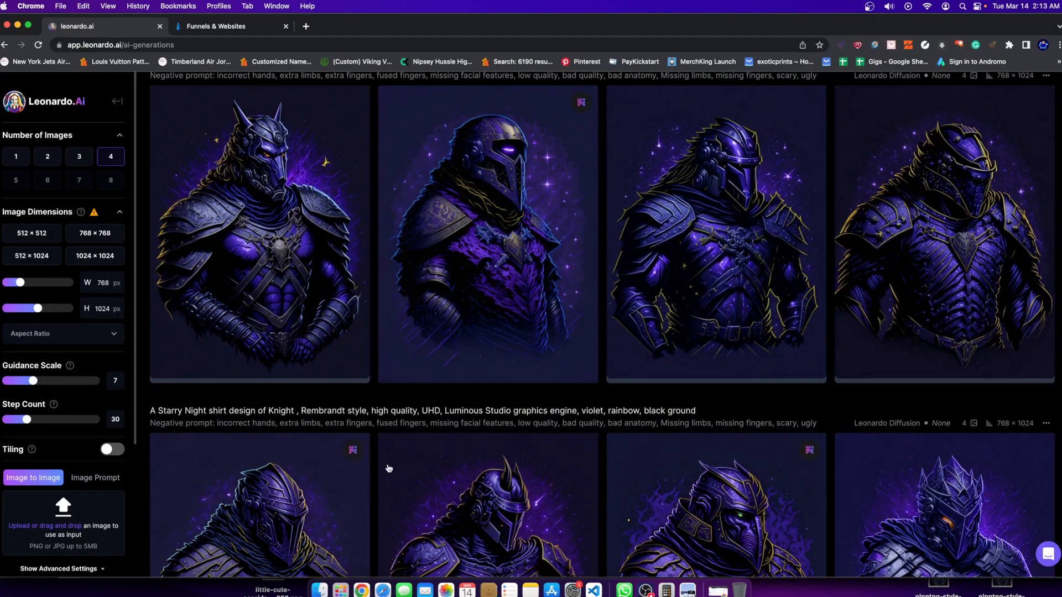
{"action": "left_click", "coordinate": [477, 244]}
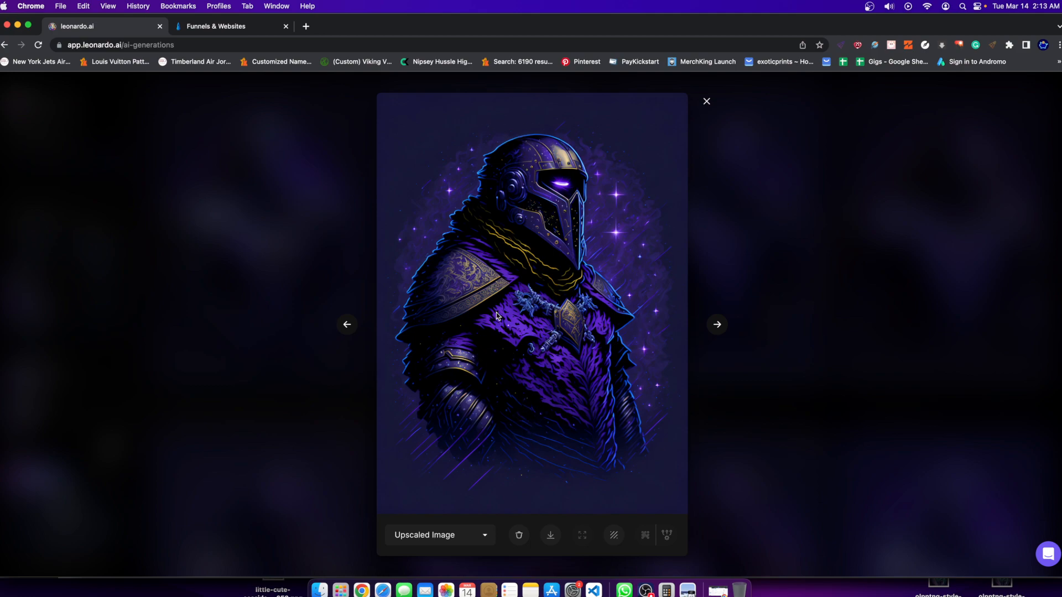
{"action": "left_click", "coordinate": [727, 447]}
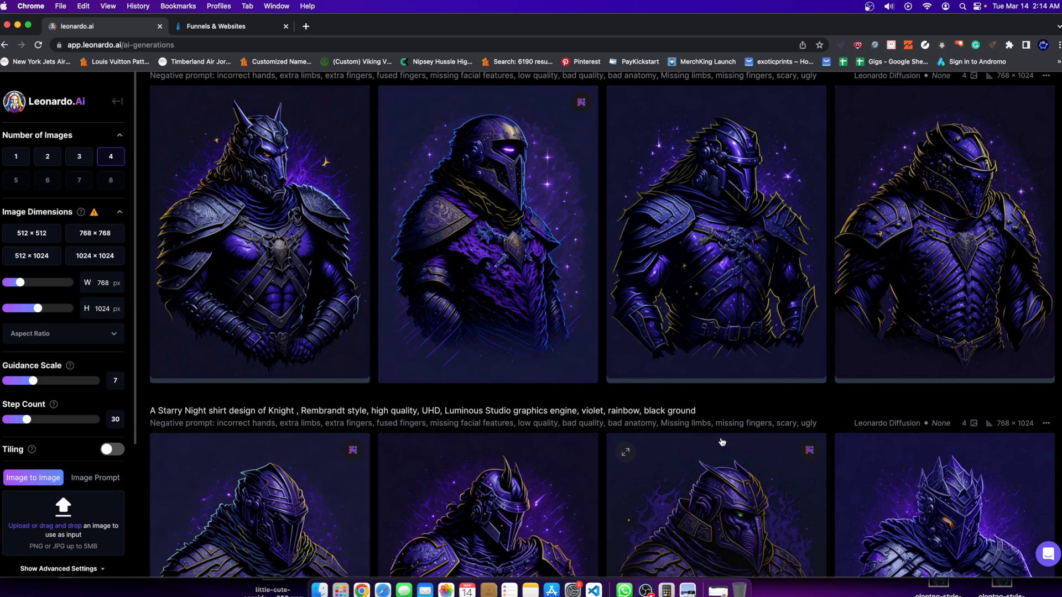
Compare the knight generations with the warrior lion generations in the history.
{"action": "scroll", "coordinate": [722, 442], "scroll_direction": "up", "scroll_amount": 2}
{"action": "scroll", "coordinate": [552, 465], "scroll_direction": "down", "scroll_amount": 5}
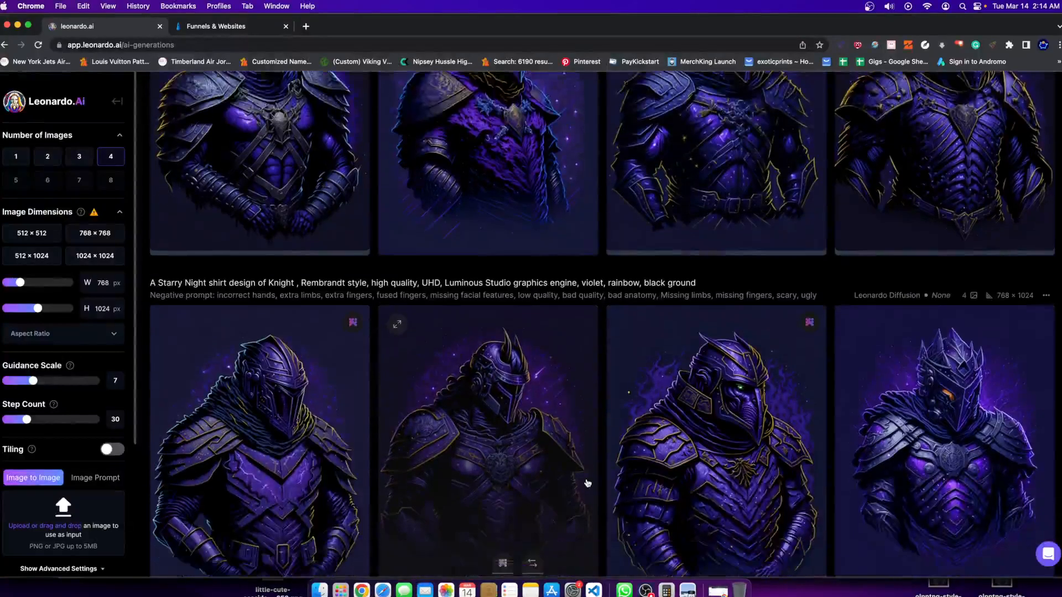
{"action": "scroll", "coordinate": [495, 490], "scroll_direction": "down", "scroll_amount": 10}
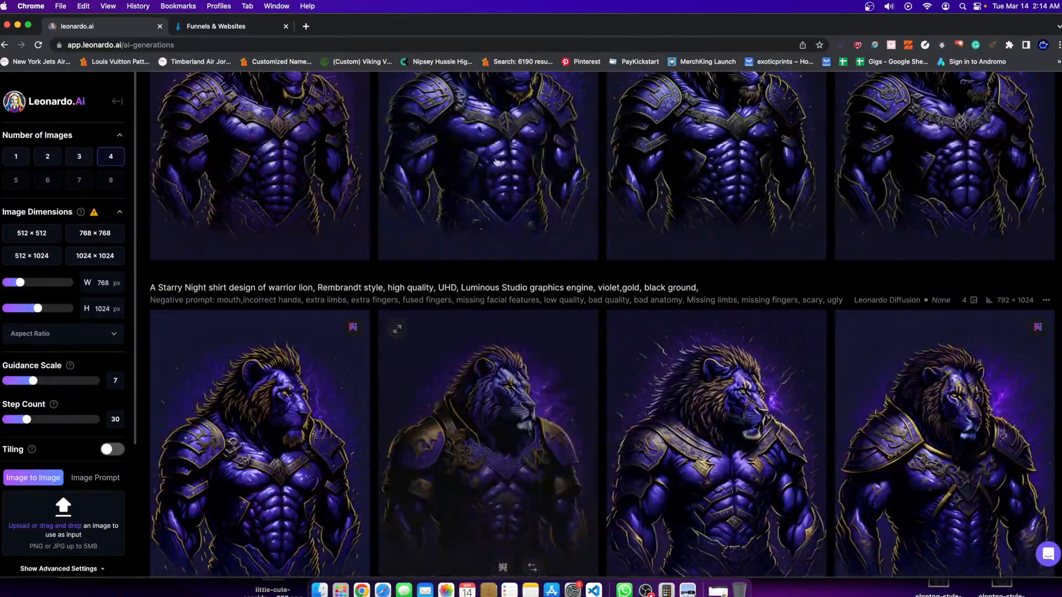
{"action": "scroll", "coordinate": [365, 358], "scroll_direction": "down", "scroll_amount": 3}
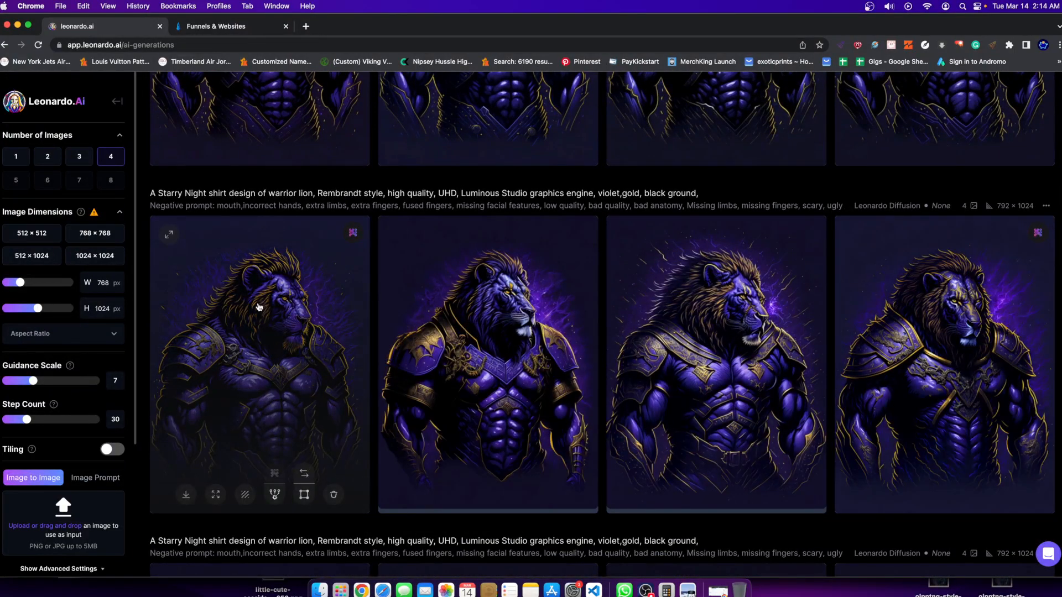
{"action": "scroll", "coordinate": [310, 332], "scroll_direction": "up", "scroll_amount": 15}
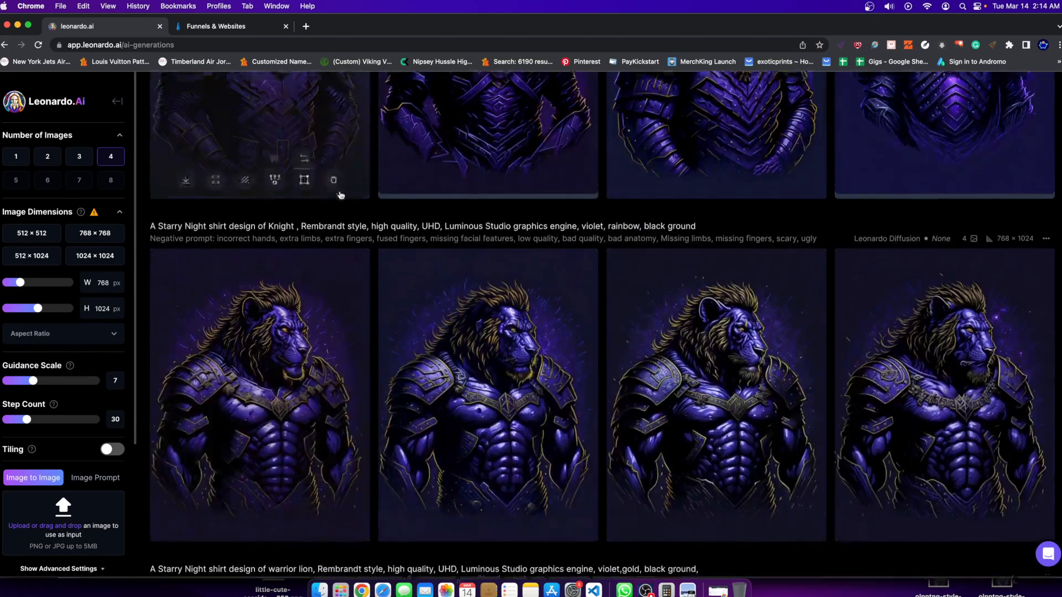
{"action": "scroll", "coordinate": [368, 413], "scroll_direction": "down", "scroll_amount": 10}
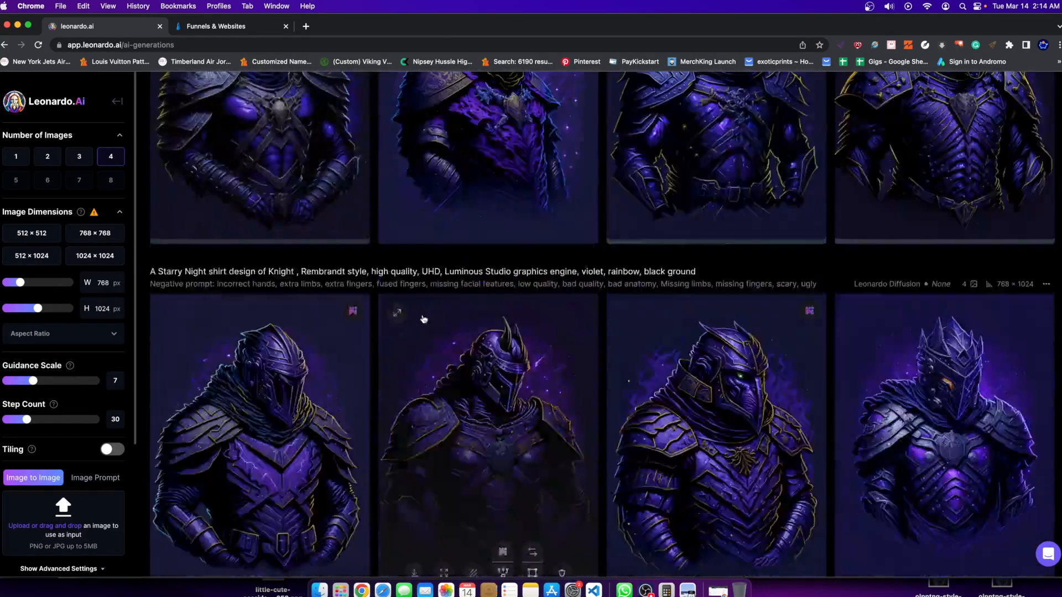
{"action": "scroll", "coordinate": [368, 413], "scroll_direction": "down", "scroll_amount": 1}
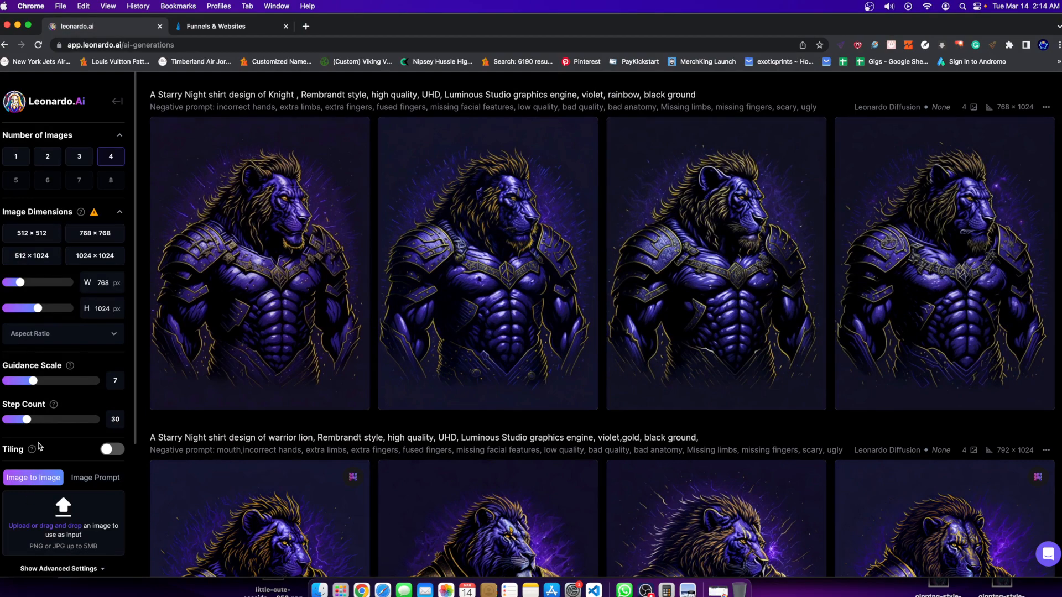
Add the gorilla shirt design from Finder's recent files as the Image to Image input.
{"action": "scroll", "coordinate": [78, 424], "scroll_direction": "up", "scroll_amount": 3}
{"action": "scroll", "coordinate": [53, 508], "scroll_direction": "down", "scroll_amount": 1}
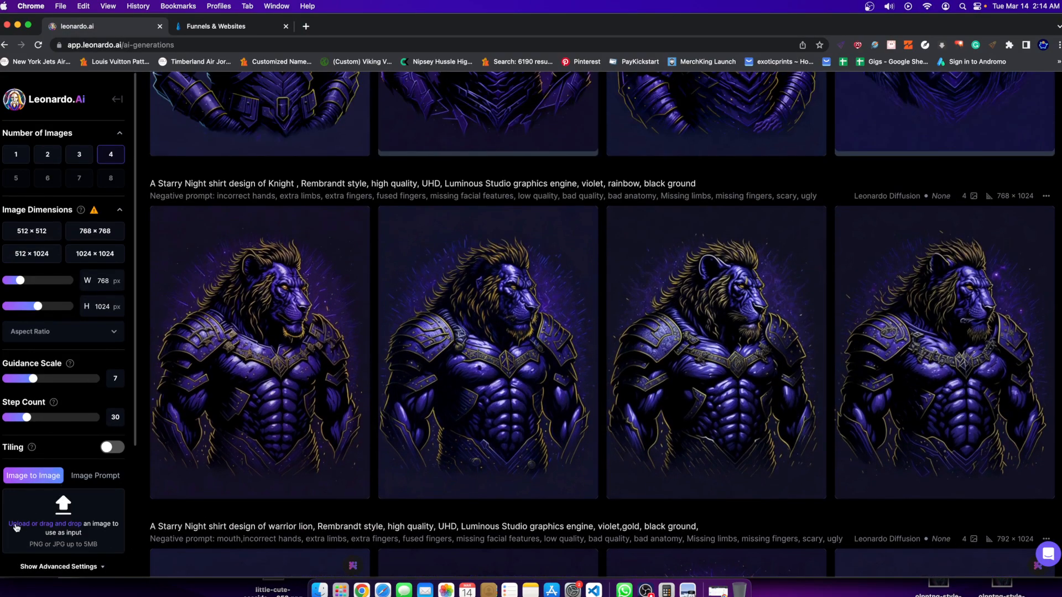
{"action": "scroll", "coordinate": [15, 526], "scroll_direction": "down", "scroll_amount": 5}
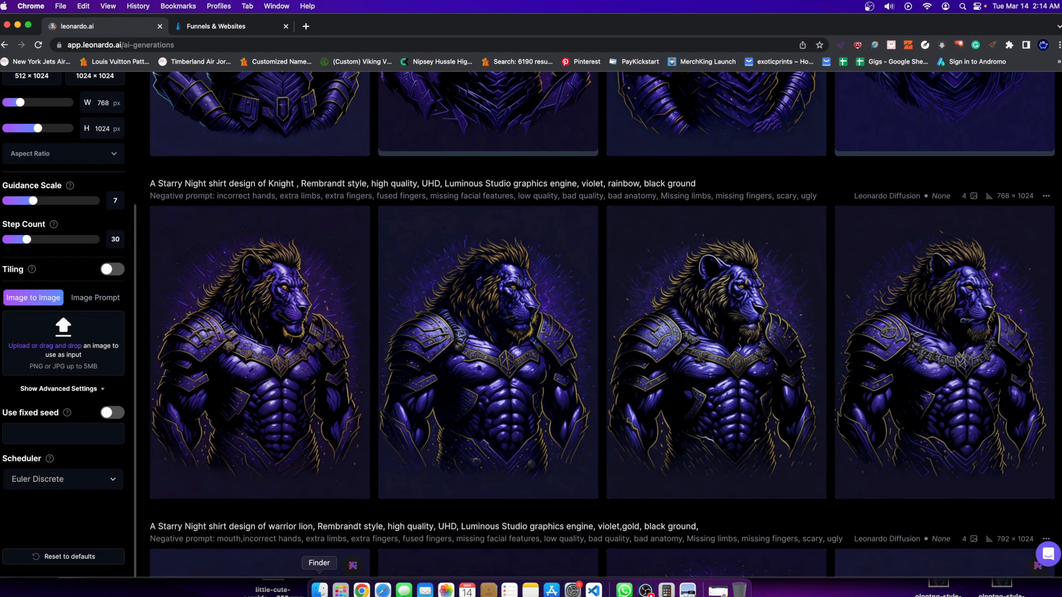
{"action": "left_click", "coordinate": [319, 590]}
{"action": "left_click_drag", "start_coordinate": [587, 173], "coordinate": [63, 355]}
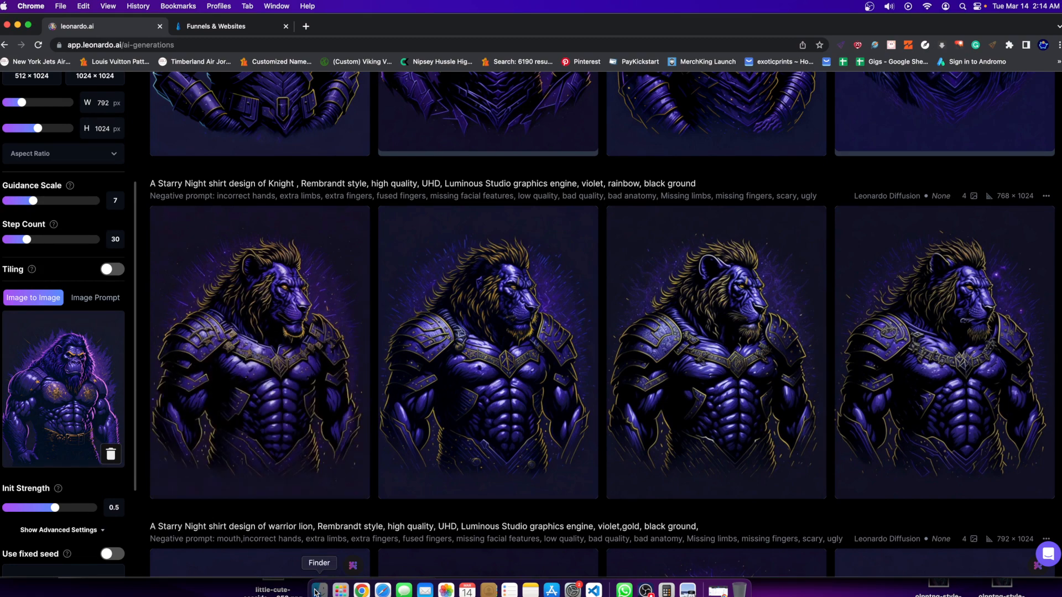
Open the gorilla source file from Finder's recent files in Preview, view it beside the lion designs, and return to Chrome.
{"action": "left_click", "coordinate": [319, 590]}
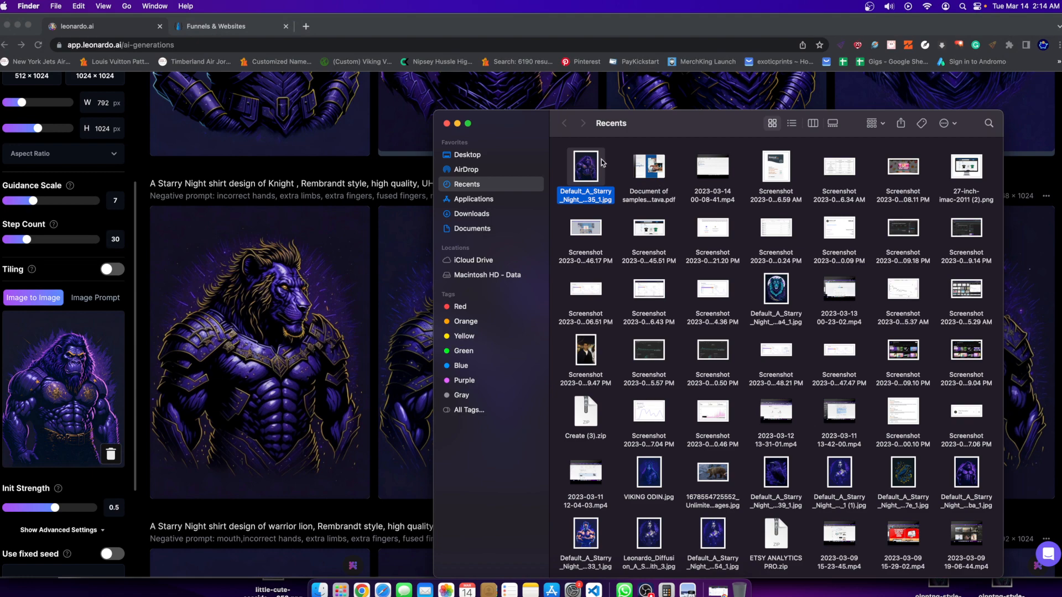
{"action": "left_click_drag", "start_coordinate": [656, 123], "coordinate": [819, 123]}
{"action": "double_click", "coordinate": [761, 164]}
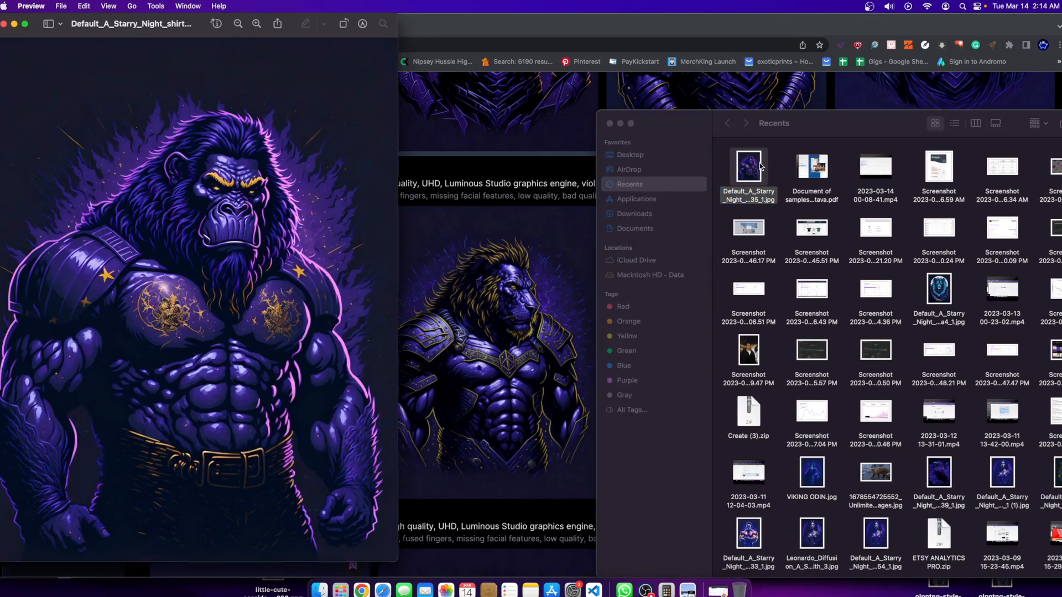
{"action": "left_click", "coordinate": [621, 124]}
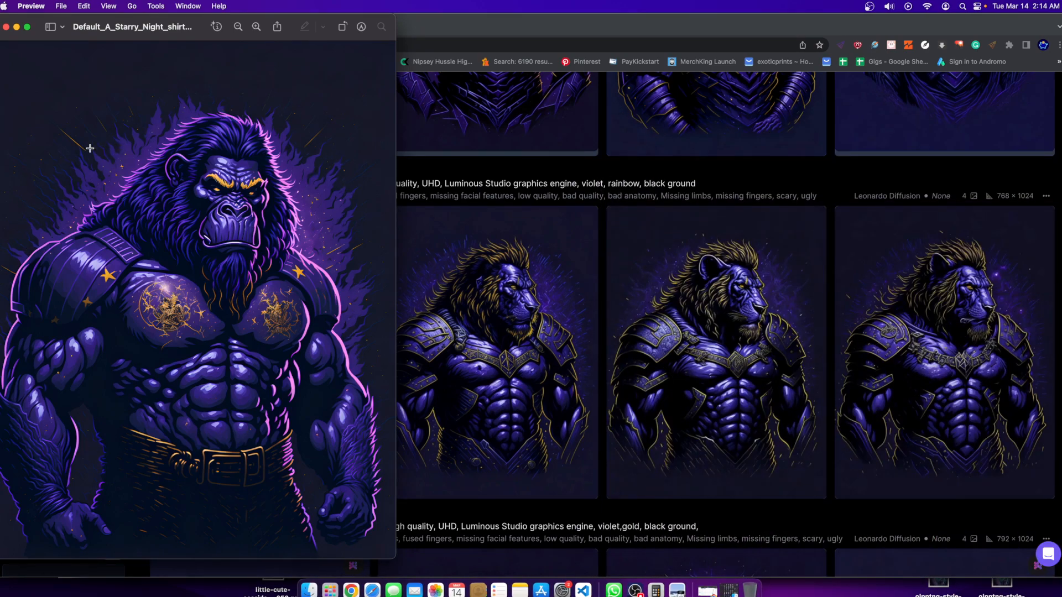
{"action": "left_click_drag", "start_coordinate": [194, 35], "coordinate": [659, 61]}
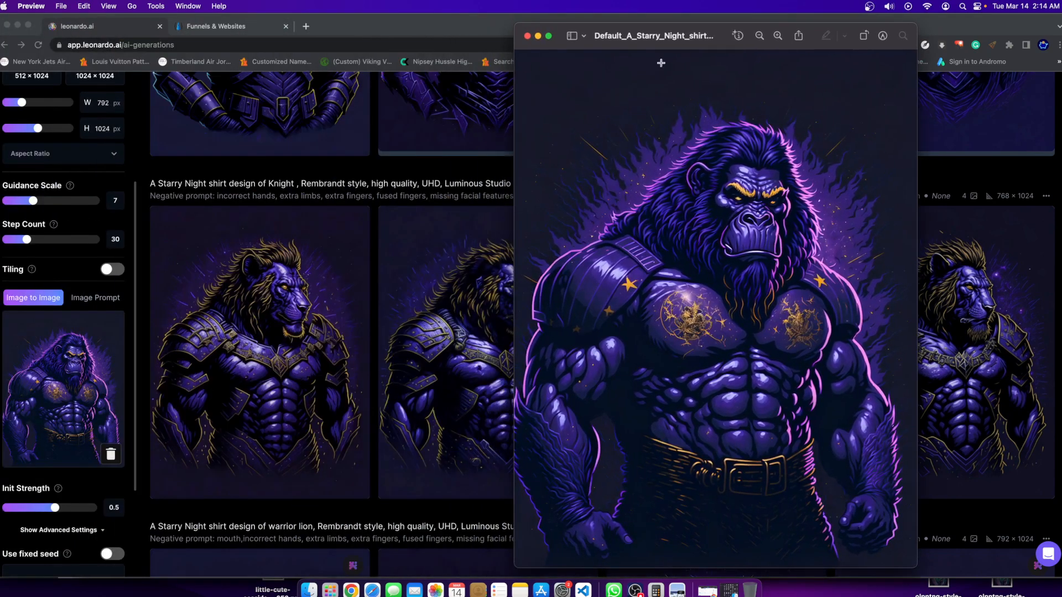
{"action": "left_click", "coordinate": [210, 296]}
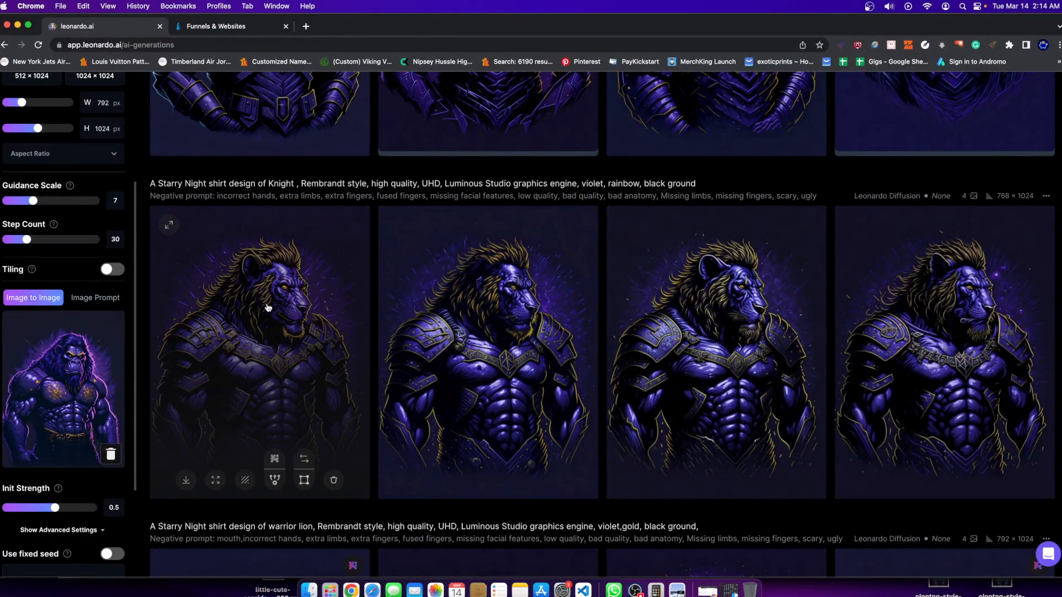
Examine the first, second and third lion images of the Knight-prompted generation one by one in the enlarged view.
{"action": "left_click", "coordinate": [268, 308]}
{"action": "left_click", "coordinate": [765, 277]}
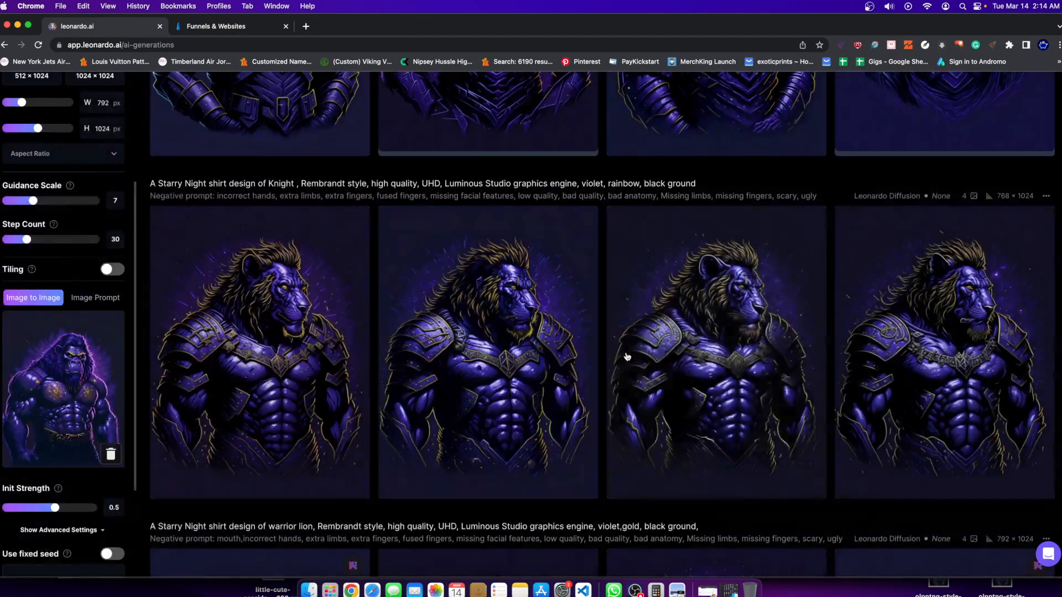
{"action": "left_click", "coordinate": [519, 333]}
{"action": "left_click", "coordinate": [802, 270]}
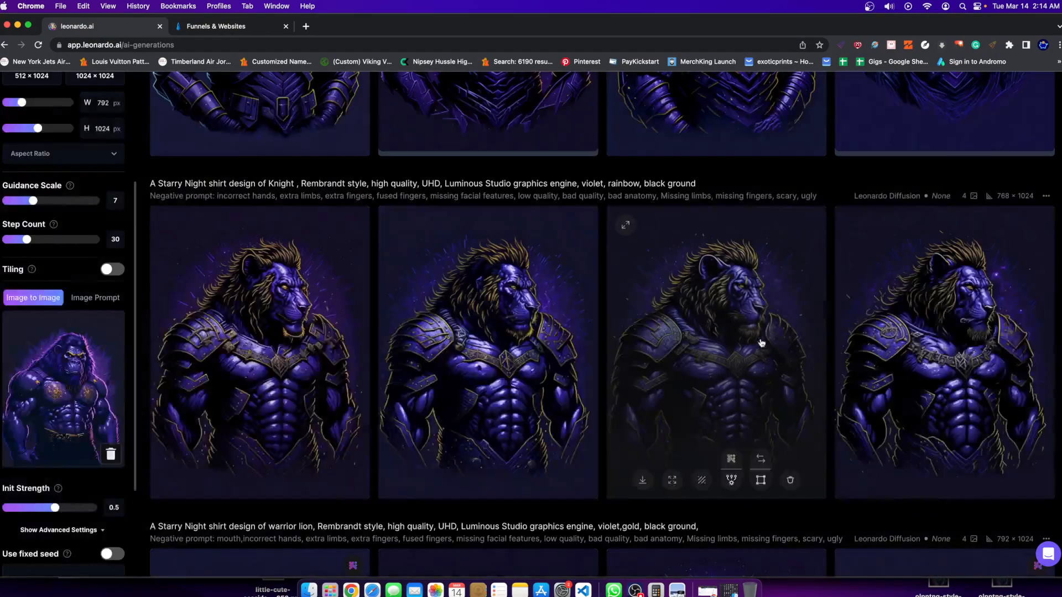
{"action": "left_click", "coordinate": [647, 237]}
{"action": "left_click", "coordinate": [871, 314]}
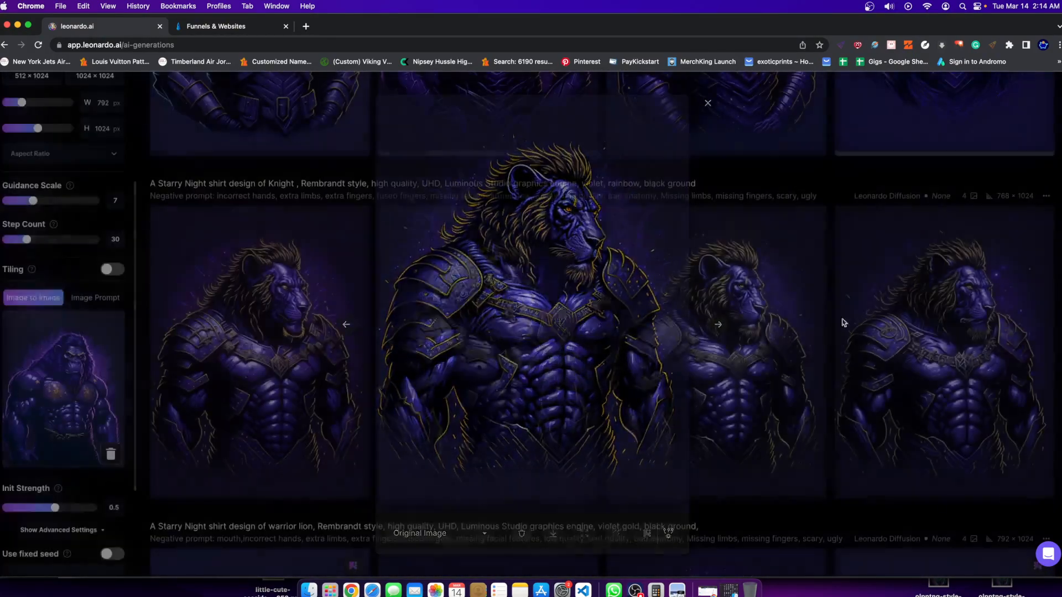
Examine the upscaled armoured warrior lion in the enlarged view and close it.
{"action": "scroll", "coordinate": [537, 505], "scroll_direction": "down", "scroll_amount": 10}
{"action": "scroll", "coordinate": [536, 504], "scroll_direction": "up", "scroll_amount": 10}
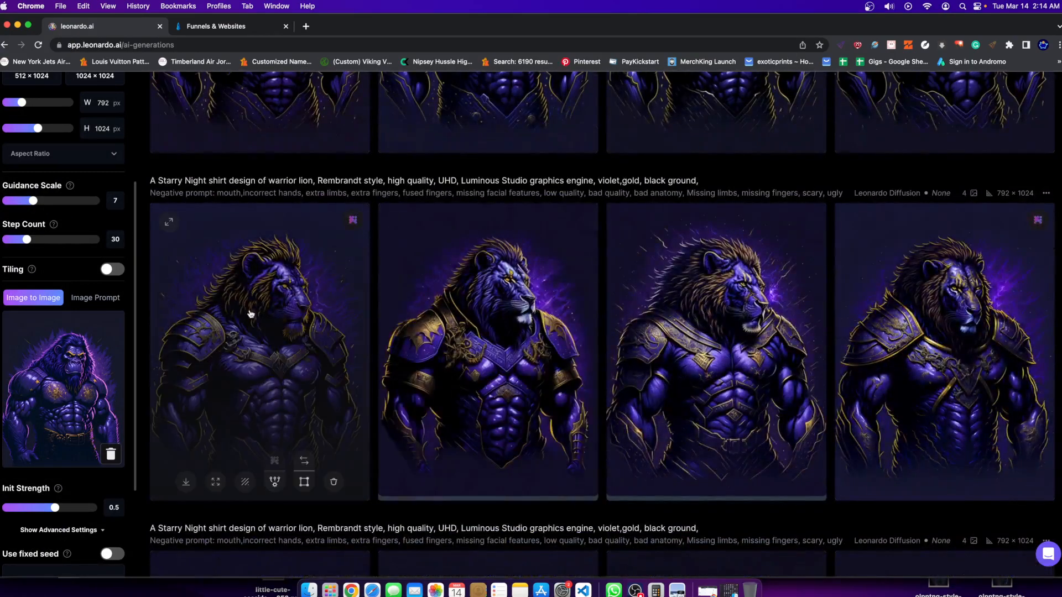
{"action": "left_click", "coordinate": [251, 314]}
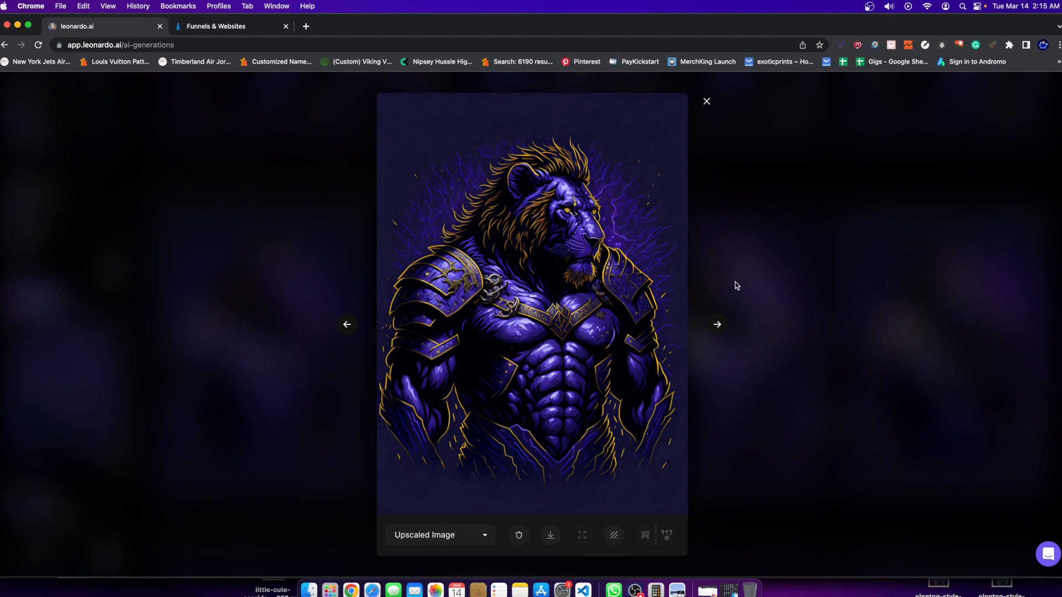
{"action": "left_click", "coordinate": [791, 250]}
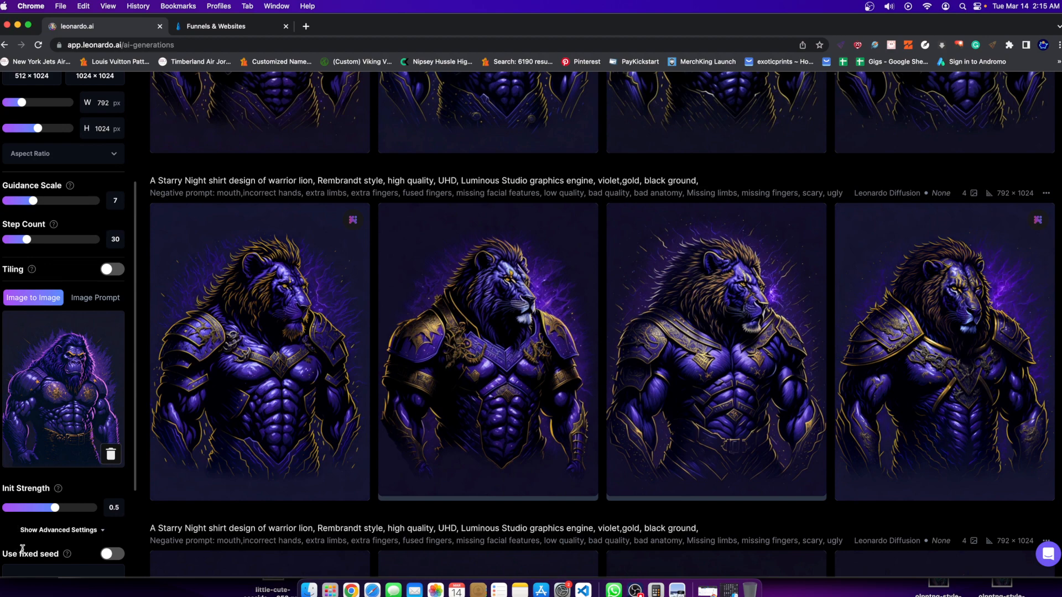
Try an Init Strength of 0.17 for the gorilla input, compare the knight and lion generations, and set it to 0.46.
{"action": "left_click_drag", "start_coordinate": [54, 510], "coordinate": [23, 510]}
{"action": "scroll", "coordinate": [378, 494], "scroll_direction": "up", "scroll_amount": 10}
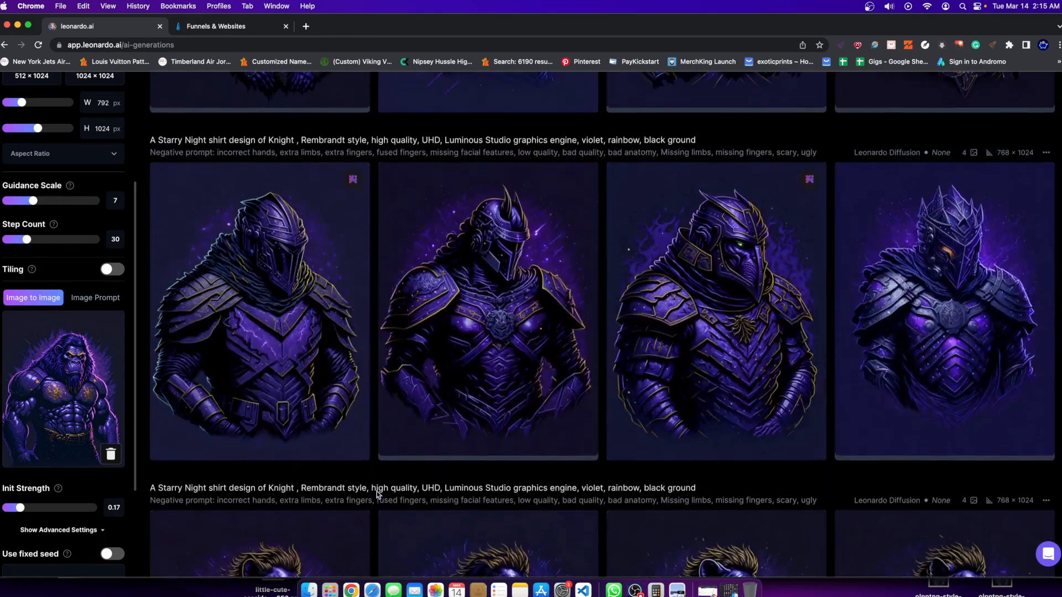
{"action": "scroll", "coordinate": [464, 450], "scroll_direction": "down", "scroll_amount": 10}
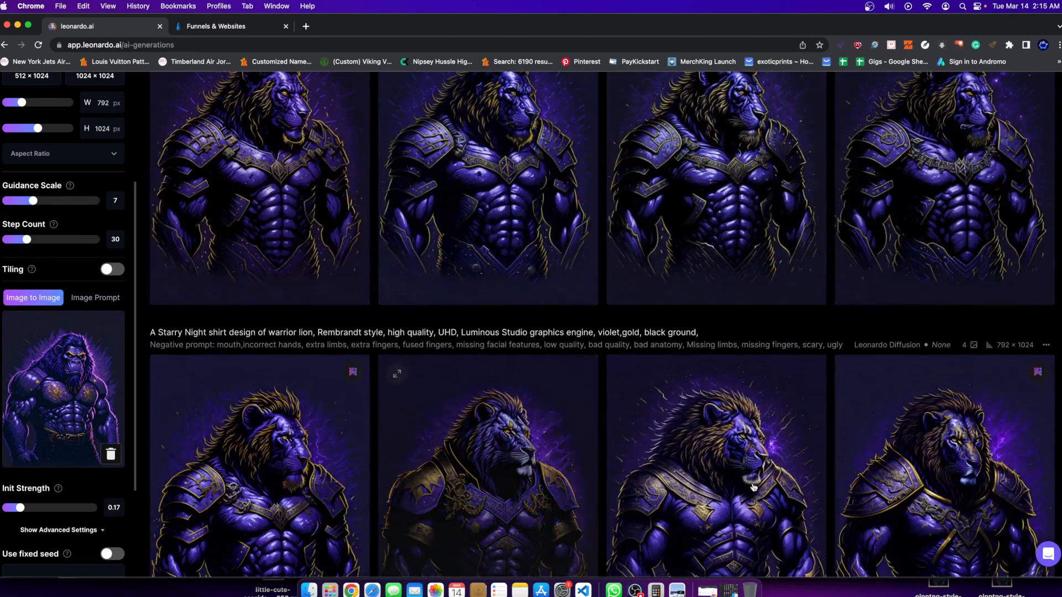
{"action": "scroll", "coordinate": [259, 420], "scroll_direction": "down", "scroll_amount": 3}
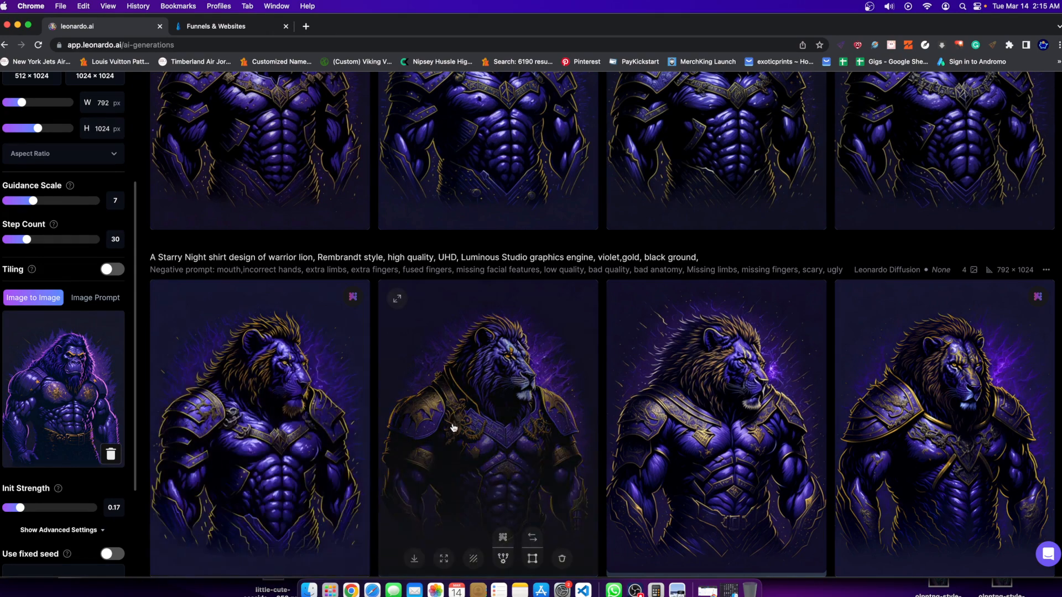
{"action": "mouse_move", "coordinate": [35, 508]}
{"action": "left_mouse_down"}
{"action": "mouse_move", "coordinate": [60, 508]}
{"action": "mouse_move", "coordinate": [50, 508]}
{"action": "left_mouse_up"}
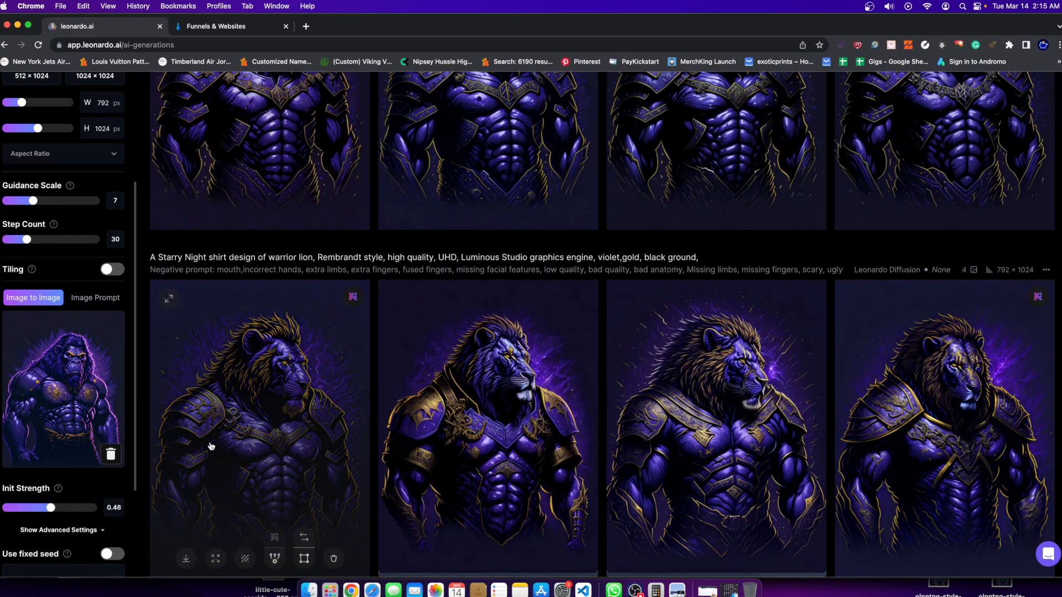
Compare the two gold-shouldered warrior lion images in the enlarged view and return to the generation history.
{"action": "scroll", "coordinate": [227, 437], "scroll_direction": "up", "scroll_amount": 3}
{"action": "scroll", "coordinate": [232, 427], "scroll_direction": "down", "scroll_amount": 10}
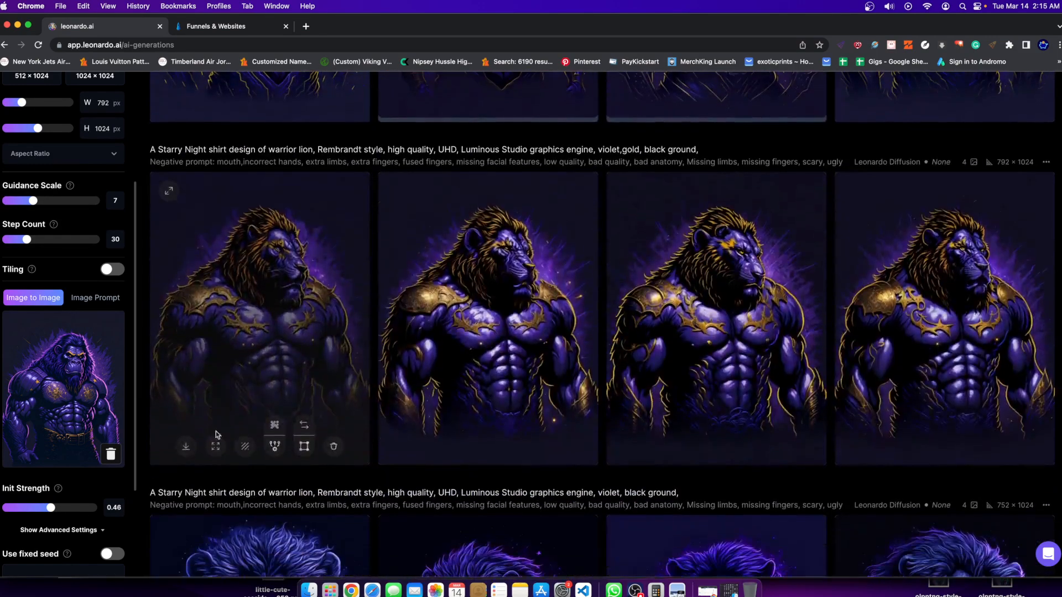
{"action": "scroll", "coordinate": [243, 481], "scroll_direction": "up", "scroll_amount": 7}
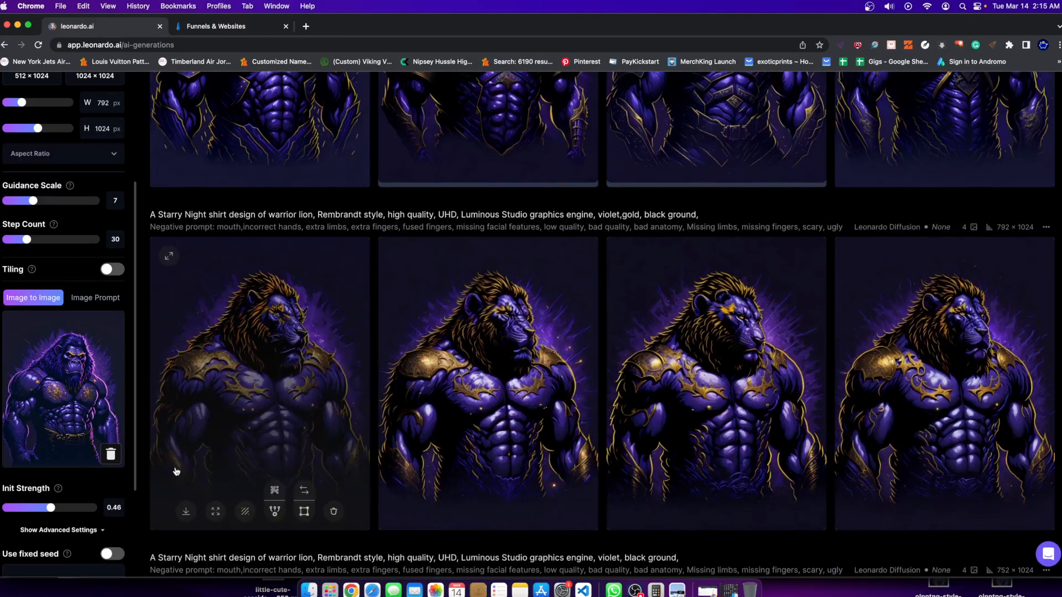
{"action": "left_click", "coordinate": [940, 364]}
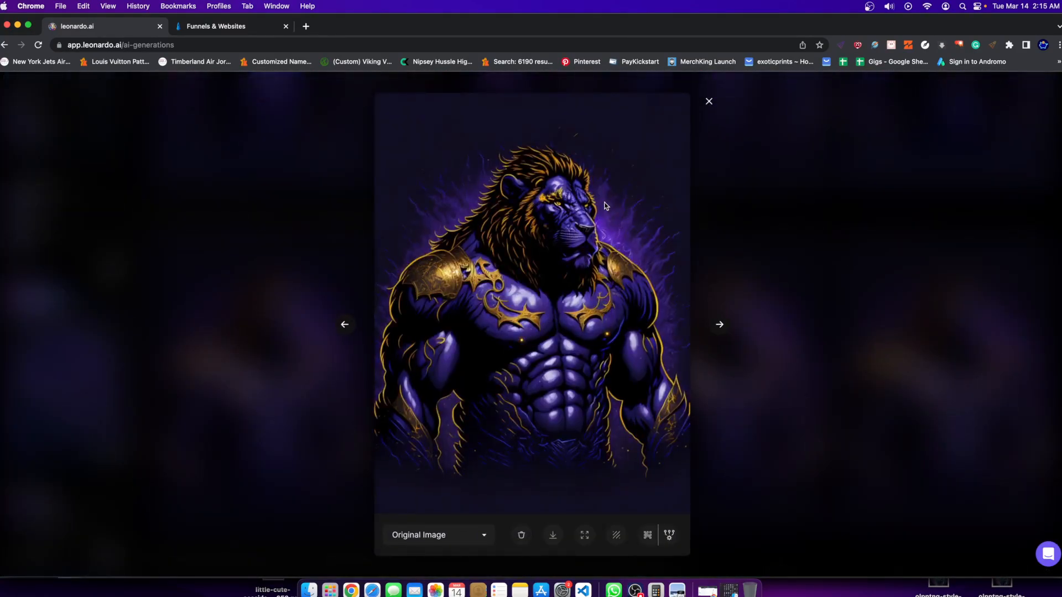
{"action": "left_click", "coordinate": [344, 324]}
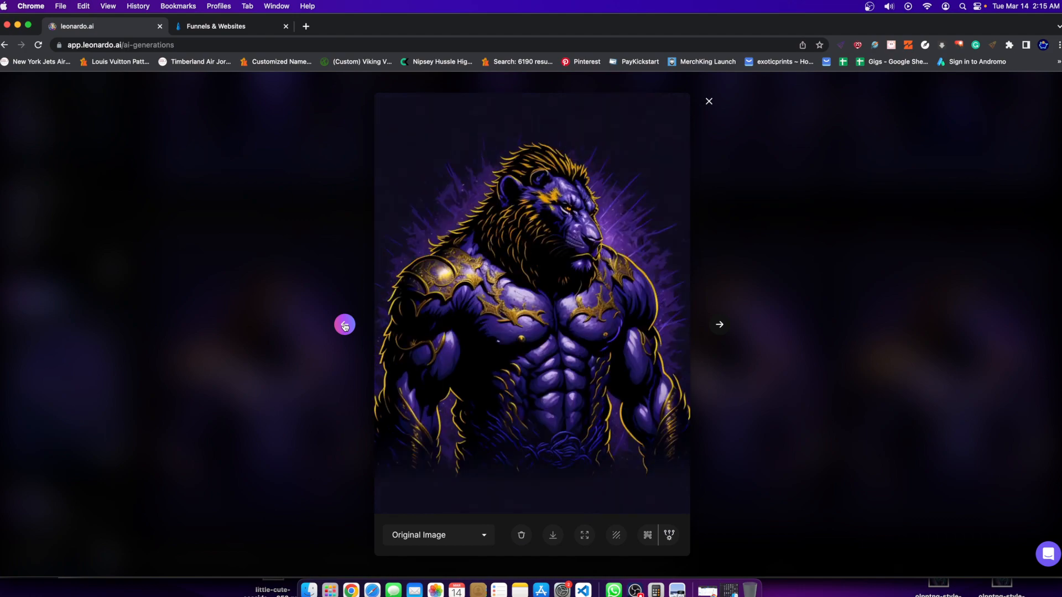
{"action": "left_click", "coordinate": [719, 325]}
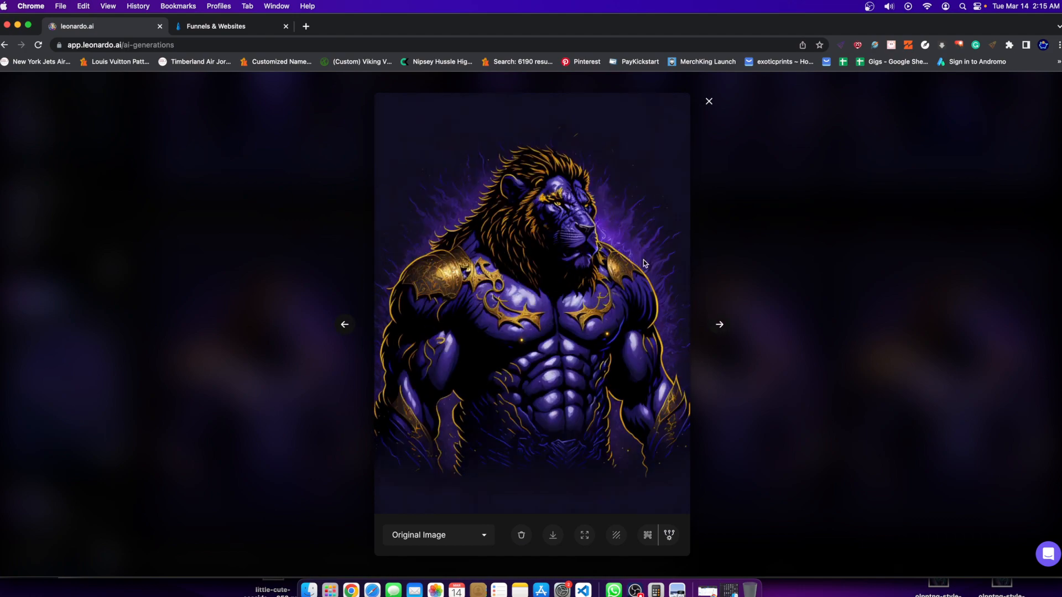
{"action": "left_click", "coordinate": [806, 207]}
{"action": "scroll", "coordinate": [746, 133], "scroll_direction": "down", "scroll_amount": 5}
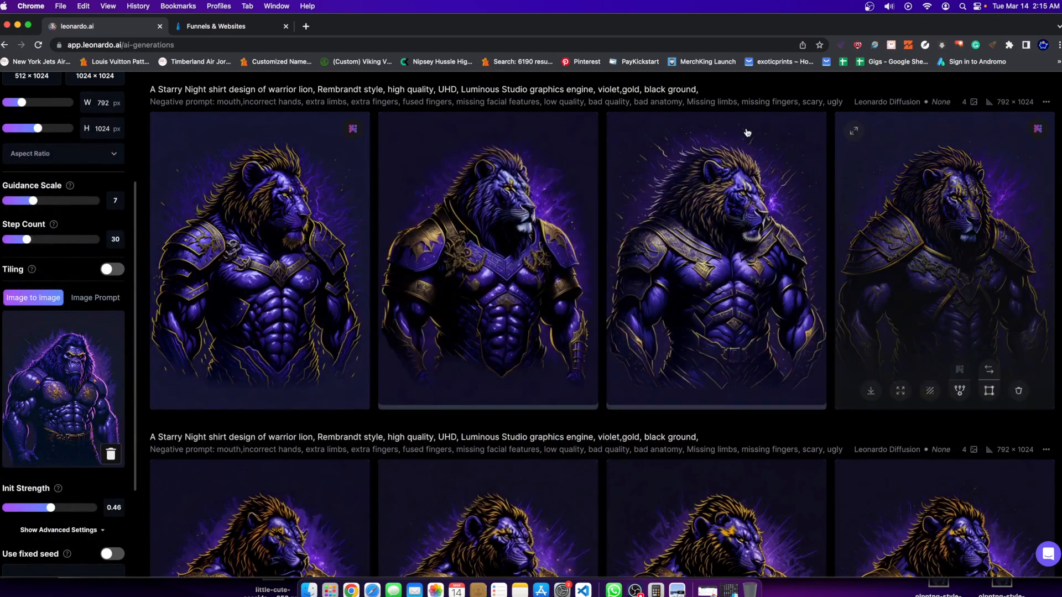
Reopen the upscaled warrior lion with the chained shoulder armour in the enlarged view, inspect it and close it.
{"action": "left_click", "coordinate": [228, 260]}
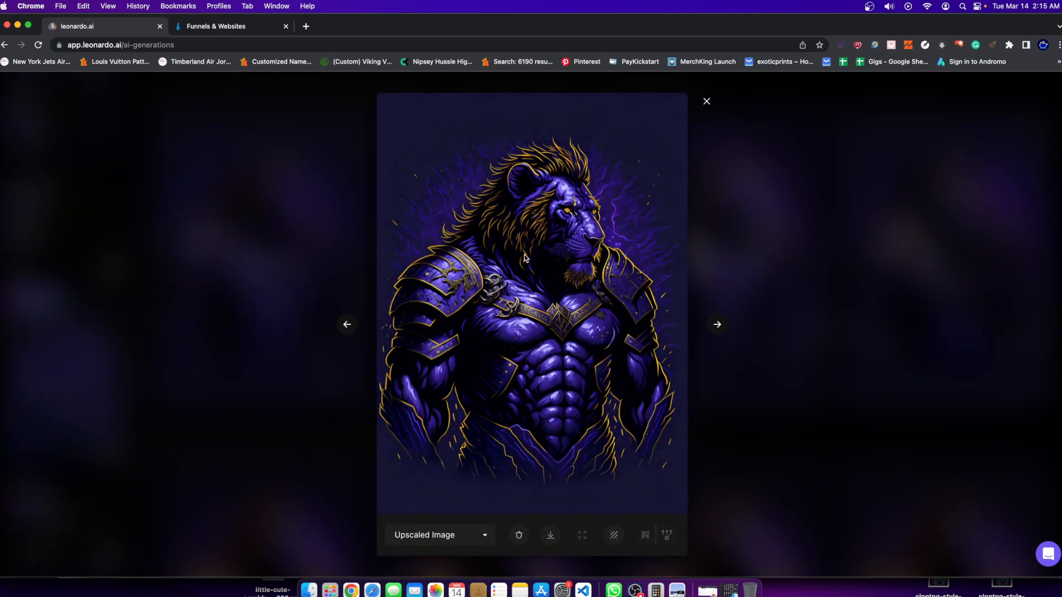
{"action": "left_click", "coordinate": [762, 306]}
{"action": "scroll", "coordinate": [281, 361], "scroll_direction": "down", "scroll_amount": 5}
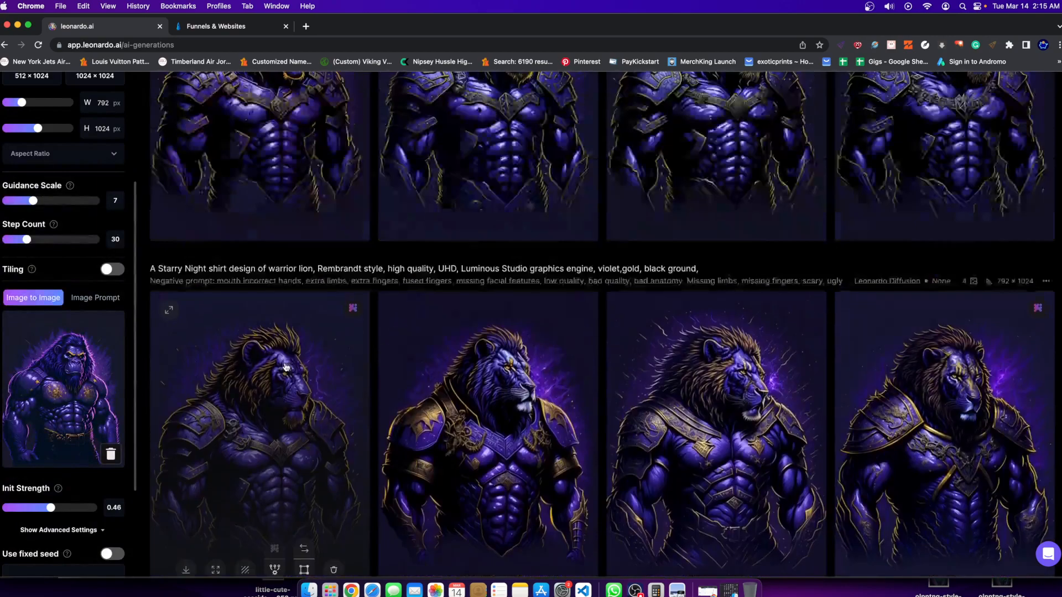
Remove the gorilla image from the Image to Image input and browse the knight generations for a replacement.
{"action": "left_click", "coordinate": [110, 454]}
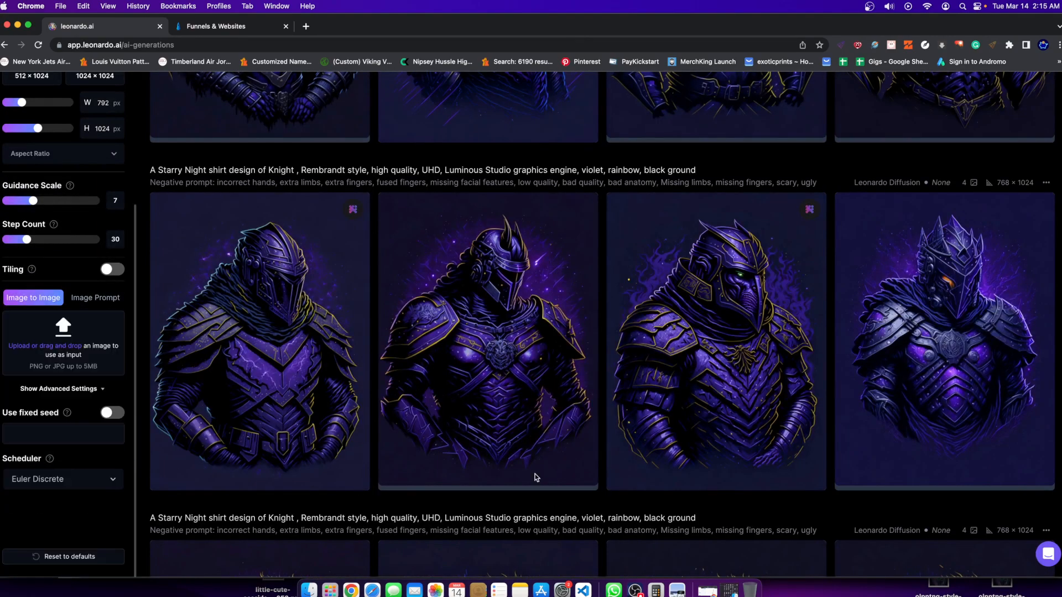
{"action": "scroll", "coordinate": [537, 400], "scroll_direction": "up", "scroll_amount": 3}
{"action": "scroll", "coordinate": [537, 400], "scroll_direction": "up", "scroll_amount": 3}
{"action": "scroll", "coordinate": [382, 279], "scroll_direction": "down", "scroll_amount": 3}
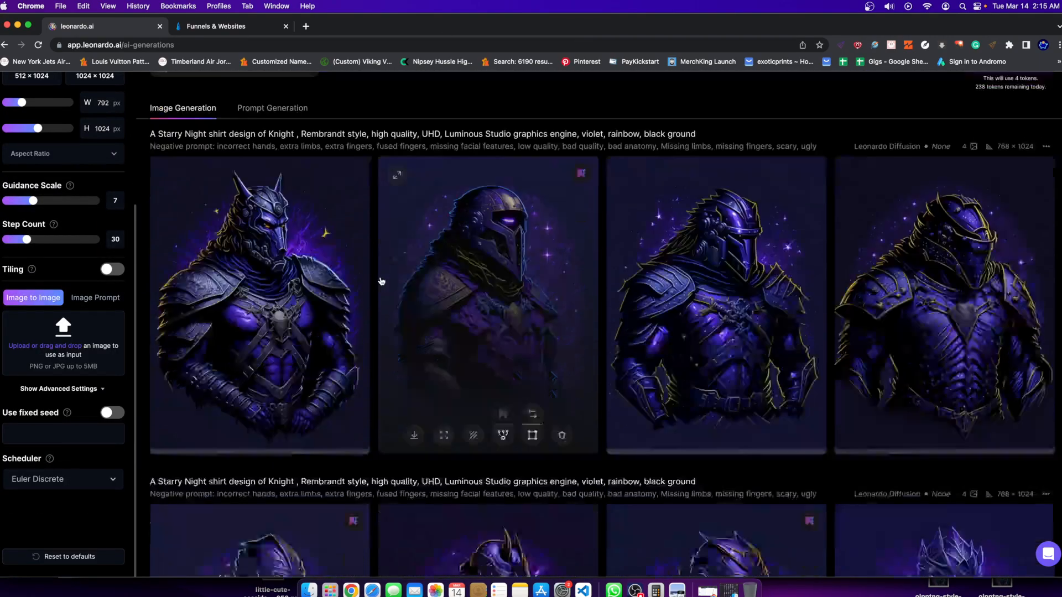
{"action": "scroll", "coordinate": [326, 313], "scroll_direction": "down", "scroll_amount": 5}
{"action": "scroll", "coordinate": [323, 315], "scroll_direction": "up", "scroll_amount": 2}
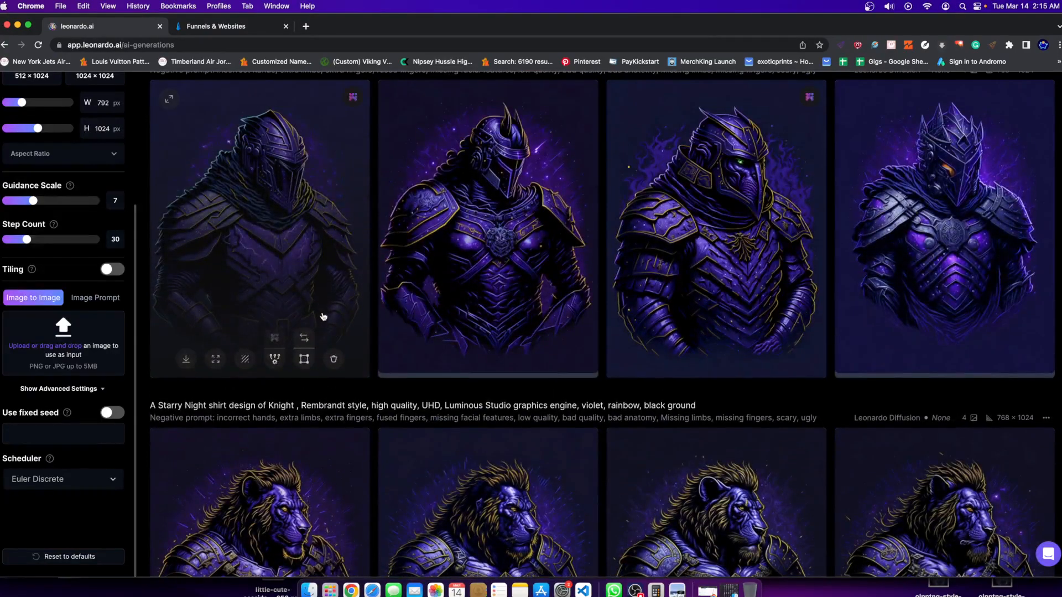
{"action": "scroll", "coordinate": [323, 316], "scroll_direction": "up", "scroll_amount": 2}
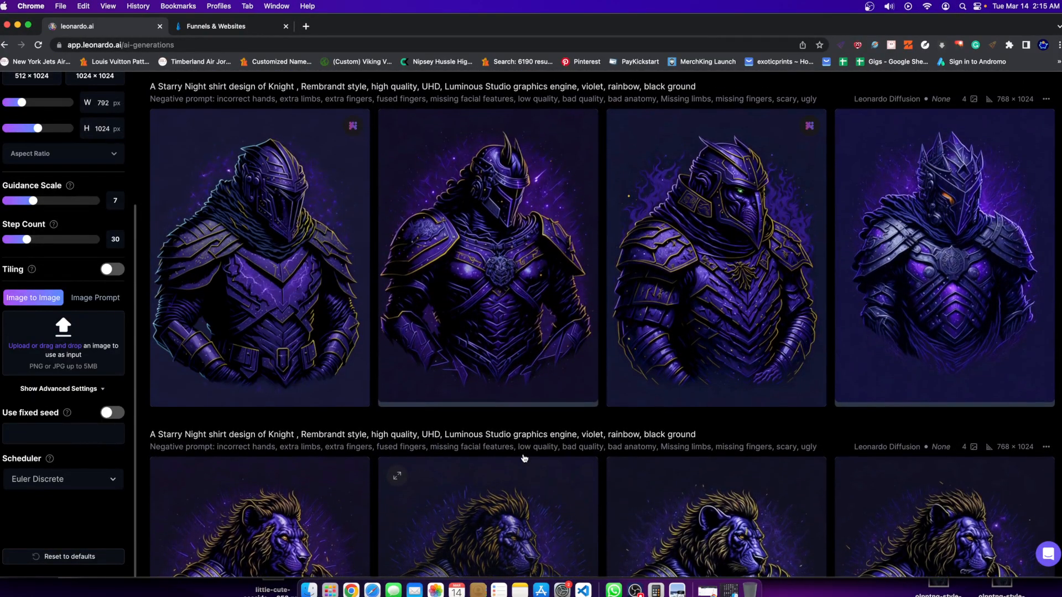
{"action": "scroll", "coordinate": [509, 442], "scroll_direction": "up", "scroll_amount": 3}
{"action": "scroll", "coordinate": [443, 448], "scroll_direction": "down", "scroll_amount": 1}
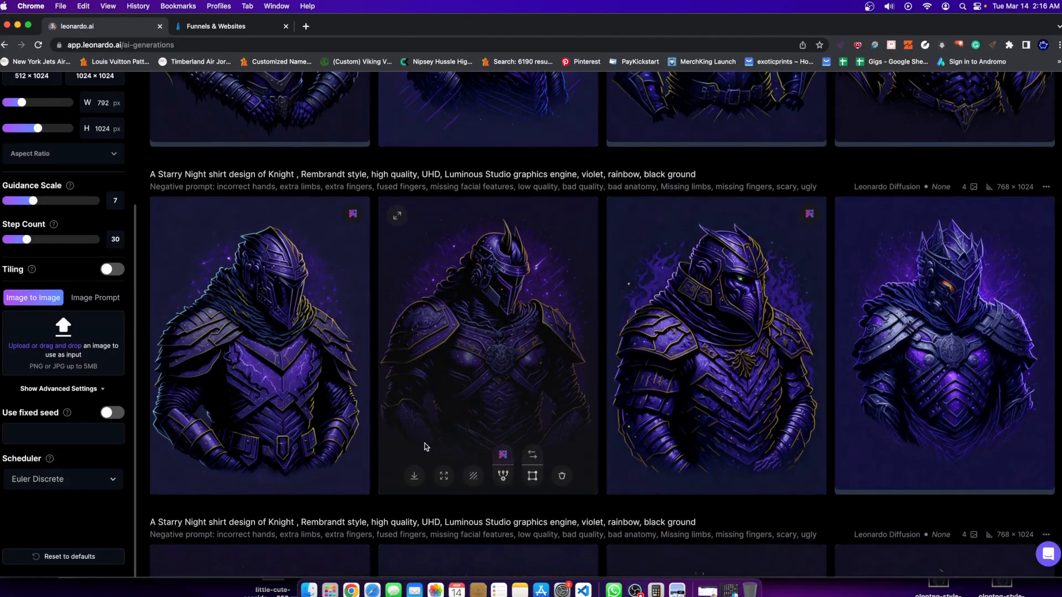
Examine the upscaled knight with the scarf and belted armour in the enlarged view and close it.
{"action": "left_click", "coordinate": [293, 383]}
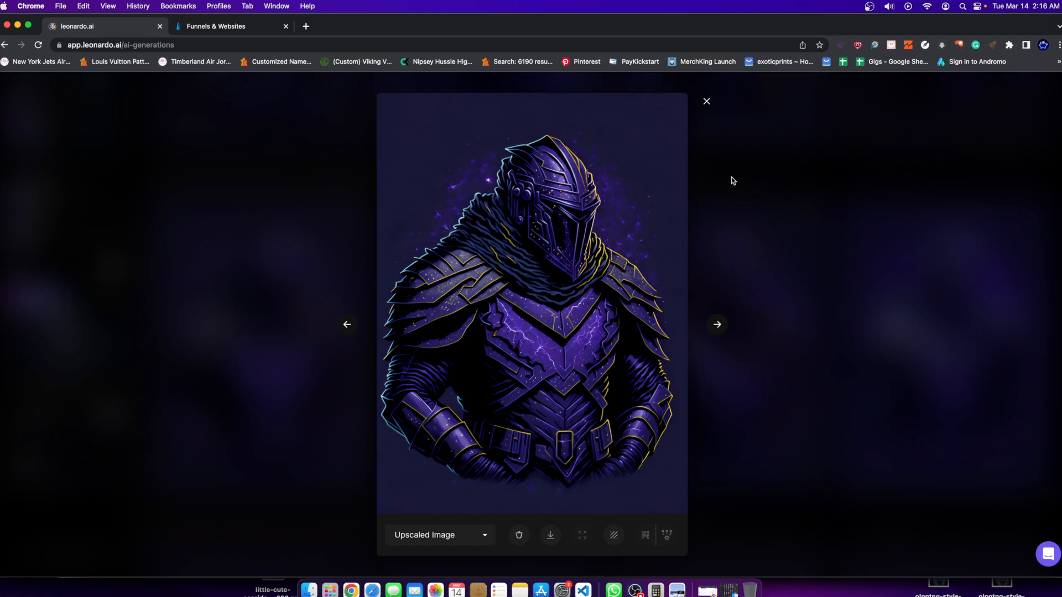
{"action": "left_click", "coordinate": [761, 190]}
{"action": "scroll", "coordinate": [368, 315], "scroll_direction": "up", "scroll_amount": 2}
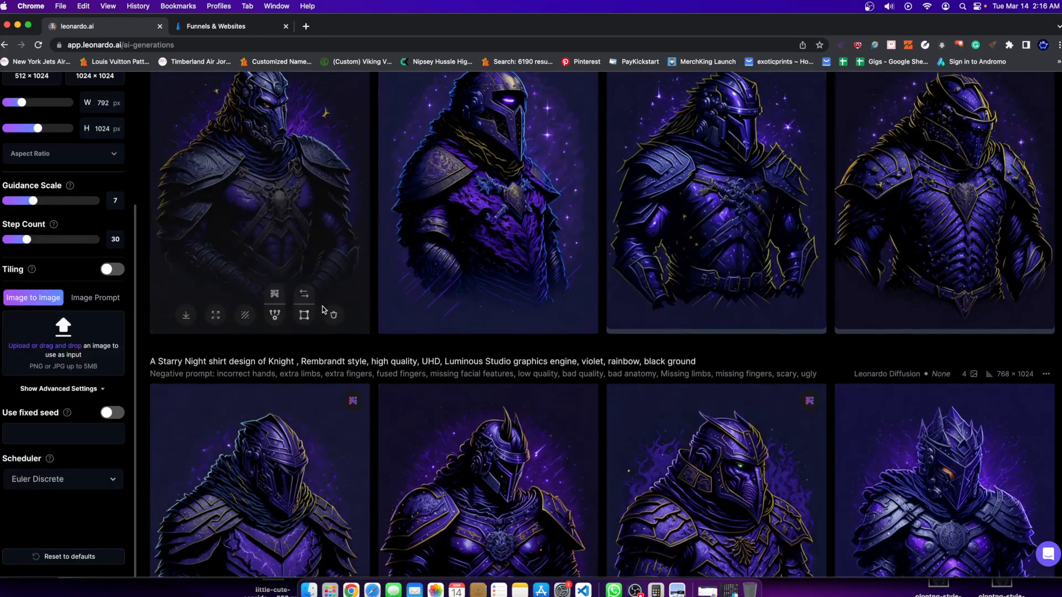
Use the scarfed knight, the first image of the second knight generation, as the Image to Image input.
{"action": "scroll", "coordinate": [235, 347], "scroll_direction": "down", "scroll_amount": 3}
{"action": "scroll", "coordinate": [234, 348], "scroll_direction": "up", "scroll_amount": 2}
{"action": "scroll", "coordinate": [329, 387], "scroll_direction": "down", "scroll_amount": 4}
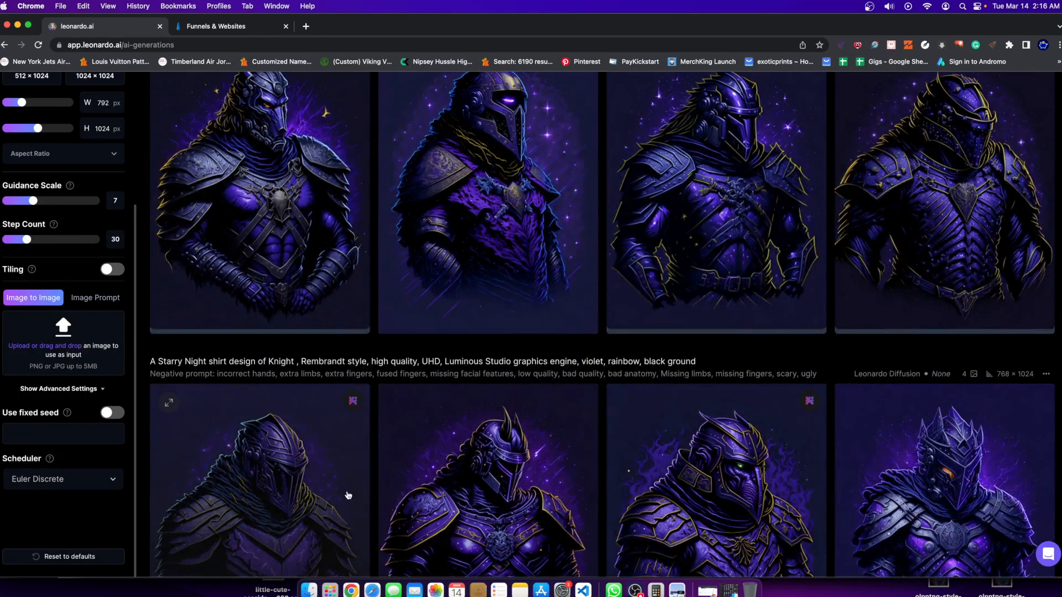
{"action": "scroll", "coordinate": [348, 494], "scroll_direction": "down", "scroll_amount": 5}
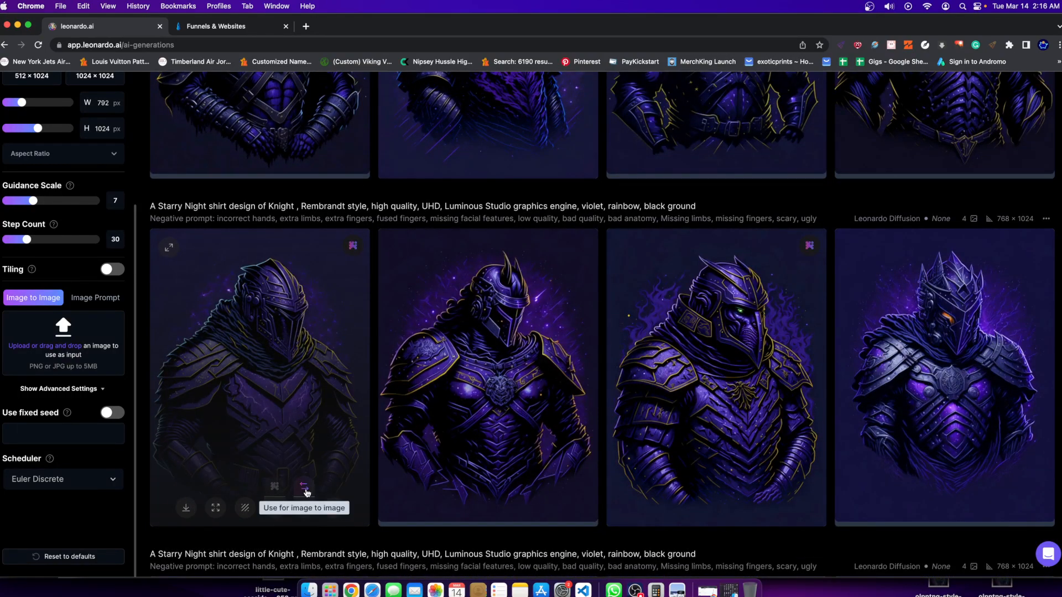
{"action": "left_click", "coordinate": [304, 486]}
Generate a new image set from the knight input with the existing "A Starry Night shirt design of Knight" prompt.
{"action": "scroll", "coordinate": [293, 277], "scroll_direction": "up", "scroll_amount": 15}
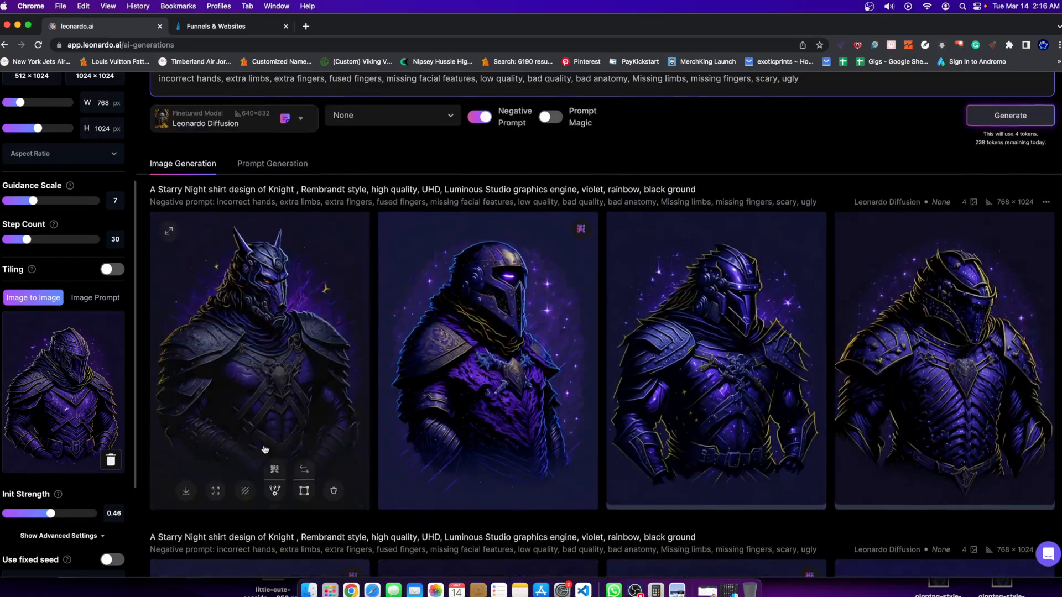
{"action": "left_click_drag", "start_coordinate": [172, 144], "coordinate": [529, 129]}
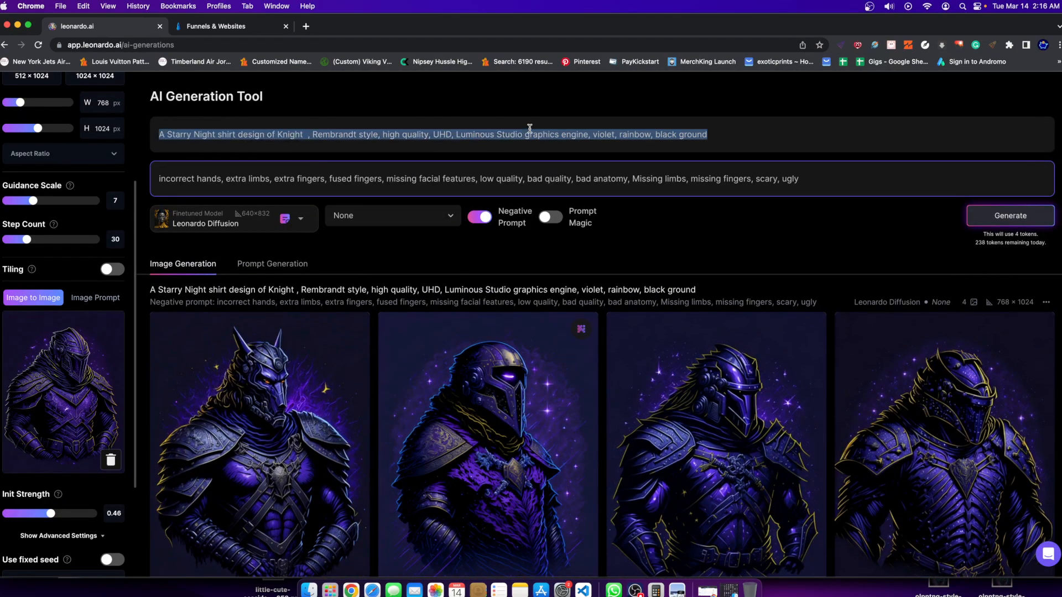
{"action": "left_click", "coordinate": [238, 145]}
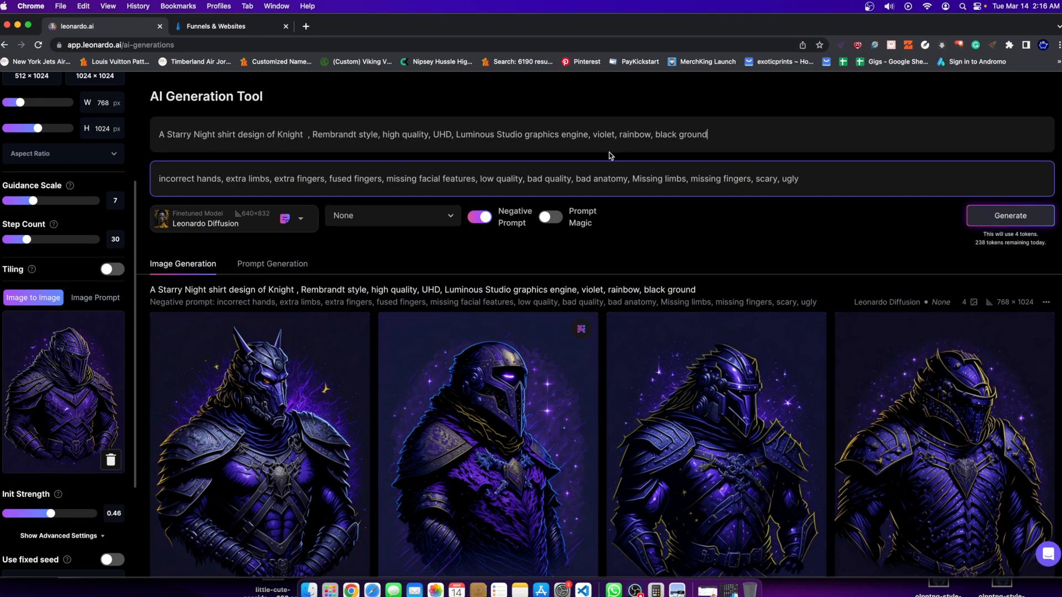
{"action": "left_click", "coordinate": [995, 223]}
Review the source knight and earlier knight generations while the new set renders, and check the Step Count setting's explanation.
{"action": "scroll", "coordinate": [392, 415], "scroll_direction": "down", "scroll_amount": 5}
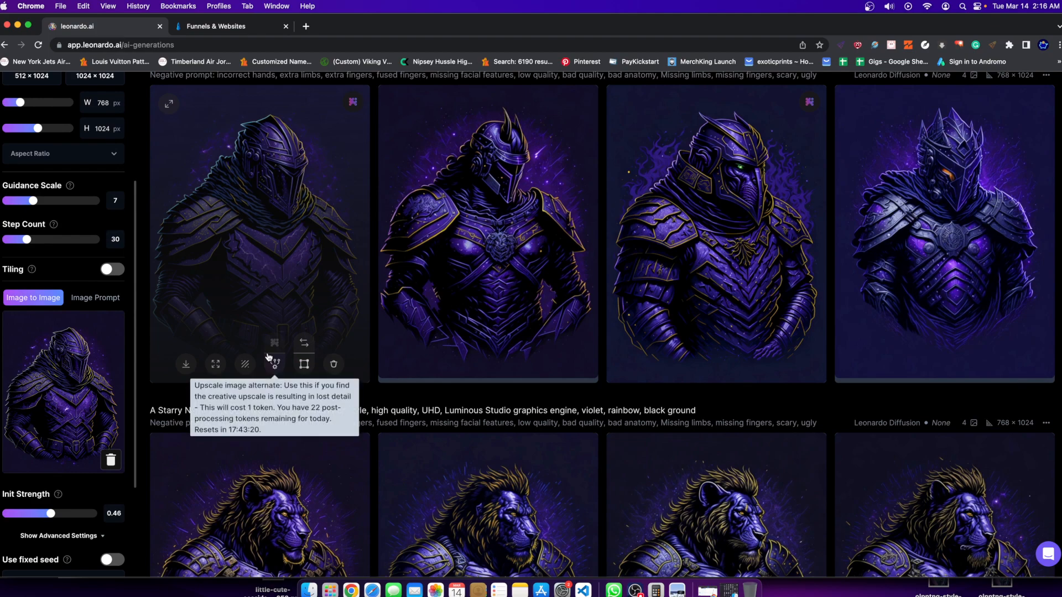
{"action": "scroll", "coordinate": [274, 365], "scroll_direction": "up", "scroll_amount": 1}
{"action": "scroll", "coordinate": [265, 387], "scroll_direction": "up", "scroll_amount": 15}
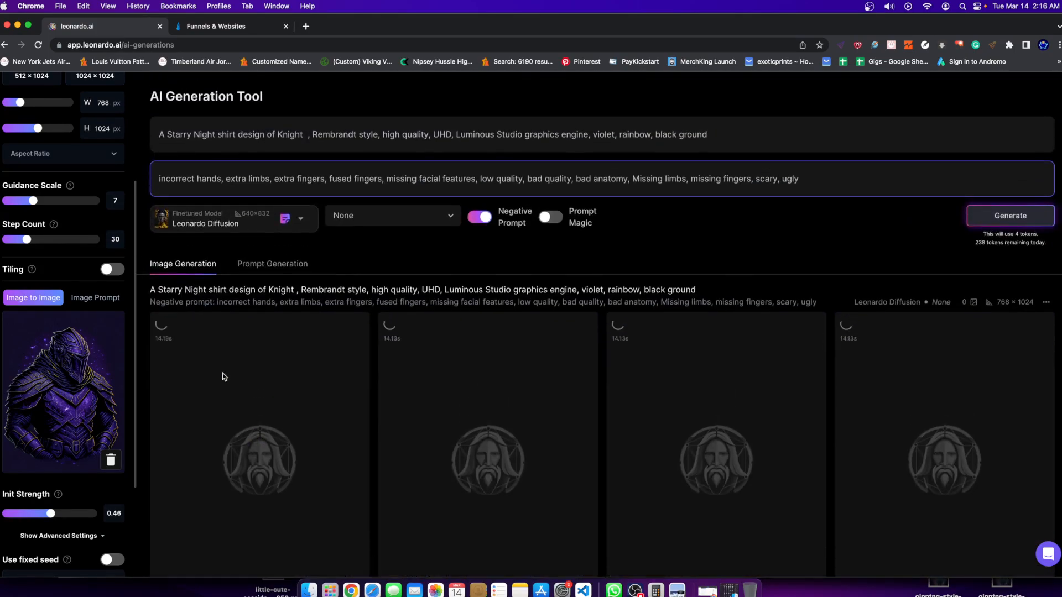
{"action": "scroll", "coordinate": [223, 379], "scroll_direction": "down", "scroll_amount": 9}
{"action": "scroll", "coordinate": [222, 384], "scroll_direction": "up", "scroll_amount": 8}
{"action": "scroll", "coordinate": [220, 384], "scroll_direction": "up", "scroll_amount": 2}
{"action": "scroll", "coordinate": [269, 246], "scroll_direction": "down", "scroll_amount": 8}
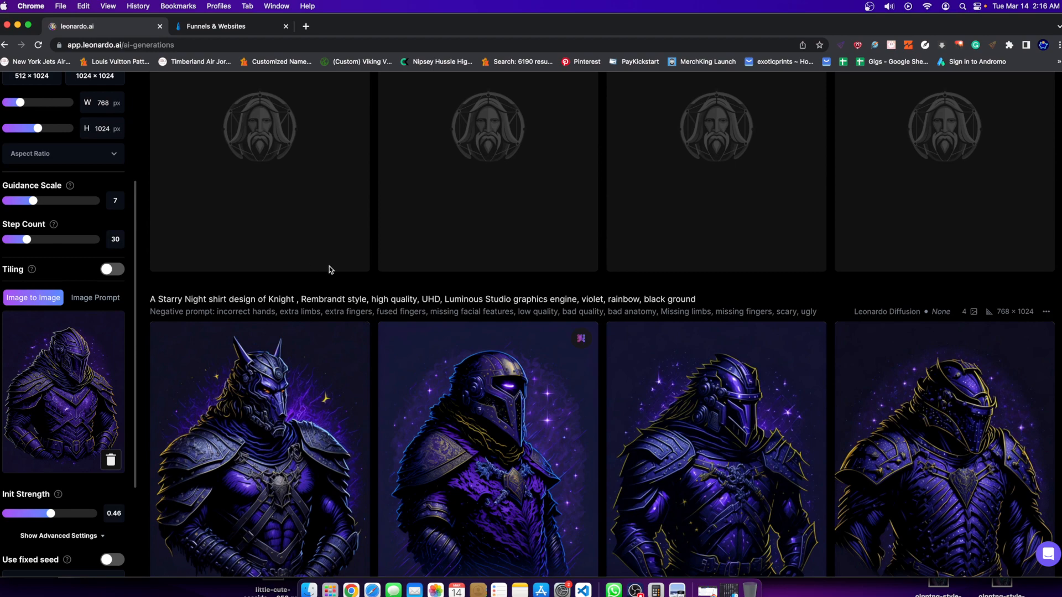
{"action": "scroll", "coordinate": [553, 354], "scroll_direction": "down", "scroll_amount": 8}
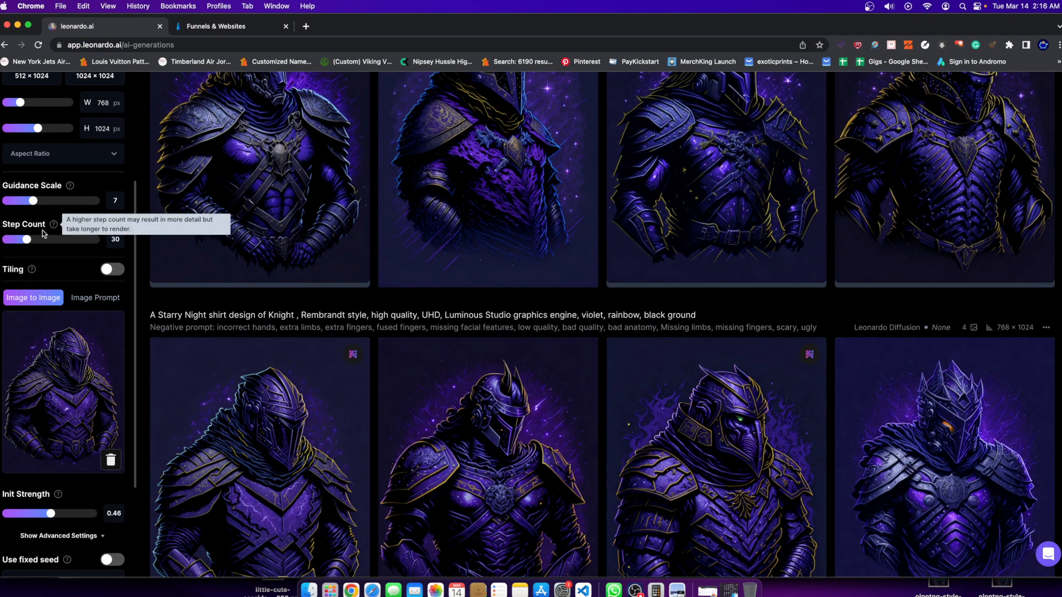
{"action": "mouse_move", "coordinate": [28, 240]}
{"action": "left_mouse_down"}
{"action": "mouse_move", "coordinate": [76, 240]}
{"action": "mouse_move", "coordinate": [27, 241]}
{"action": "left_mouse_up"}
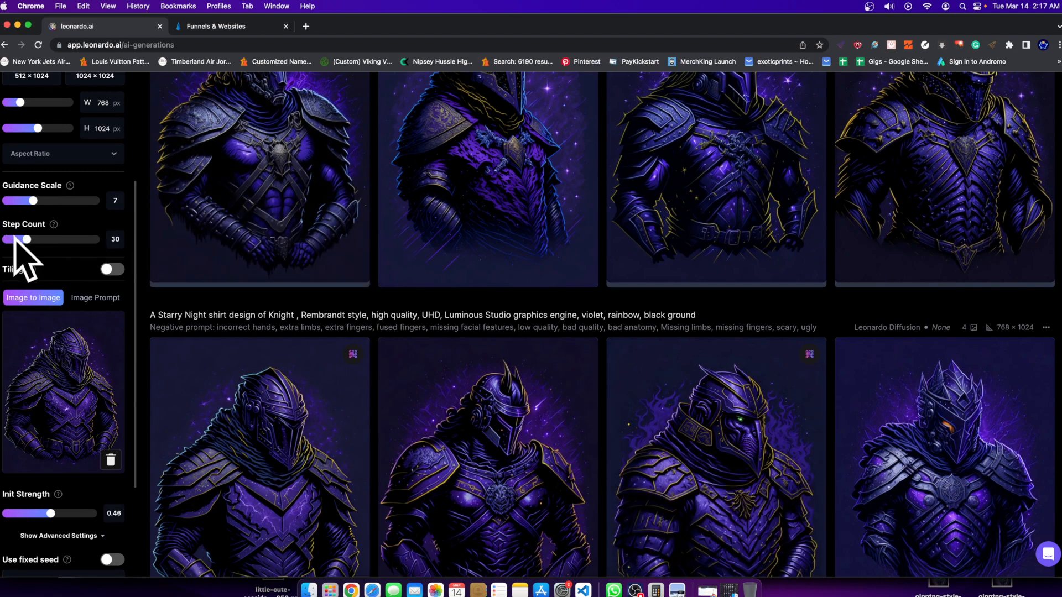
Set the Init Strength to 0.2 and generate another image set from the same knight input and prompt.
{"action": "scroll", "coordinate": [367, 337], "scroll_direction": "up", "scroll_amount": 12}
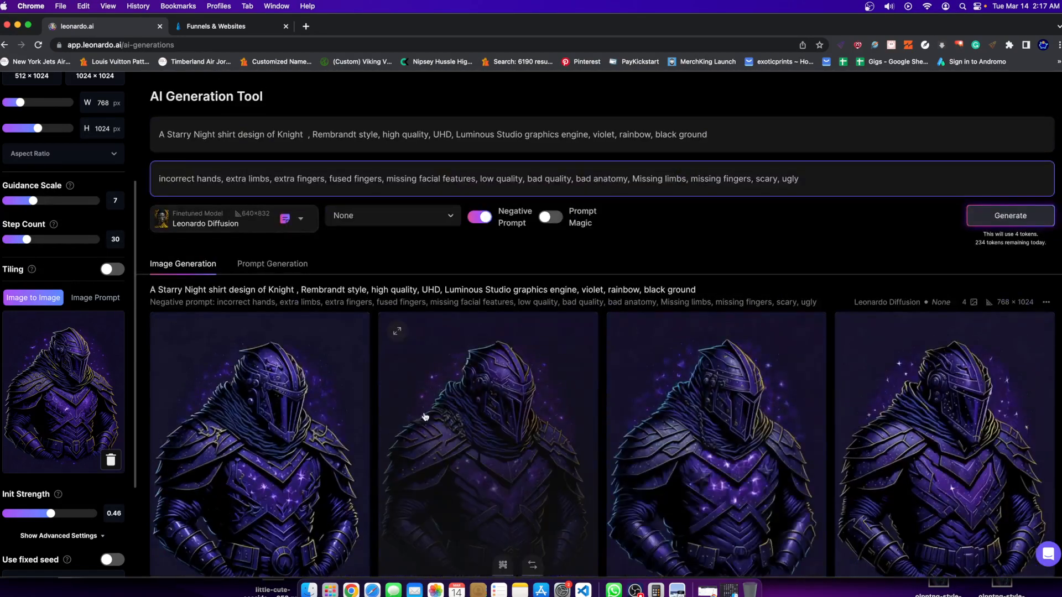
{"action": "scroll", "coordinate": [209, 370], "scroll_direction": "down", "scroll_amount": 2}
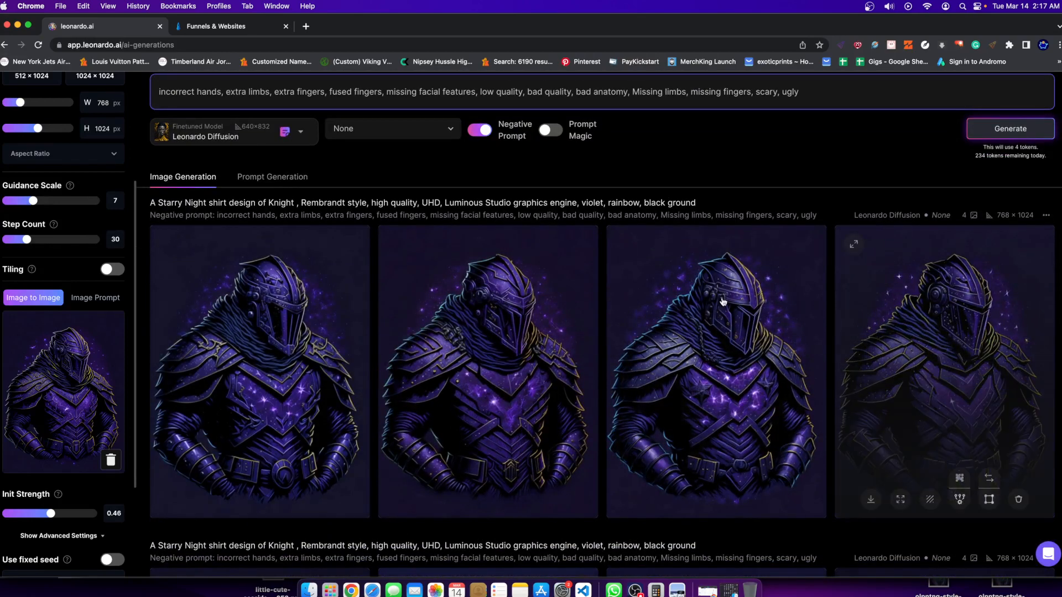
{"action": "scroll", "coordinate": [71, 421], "scroll_direction": "down", "scroll_amount": 1}
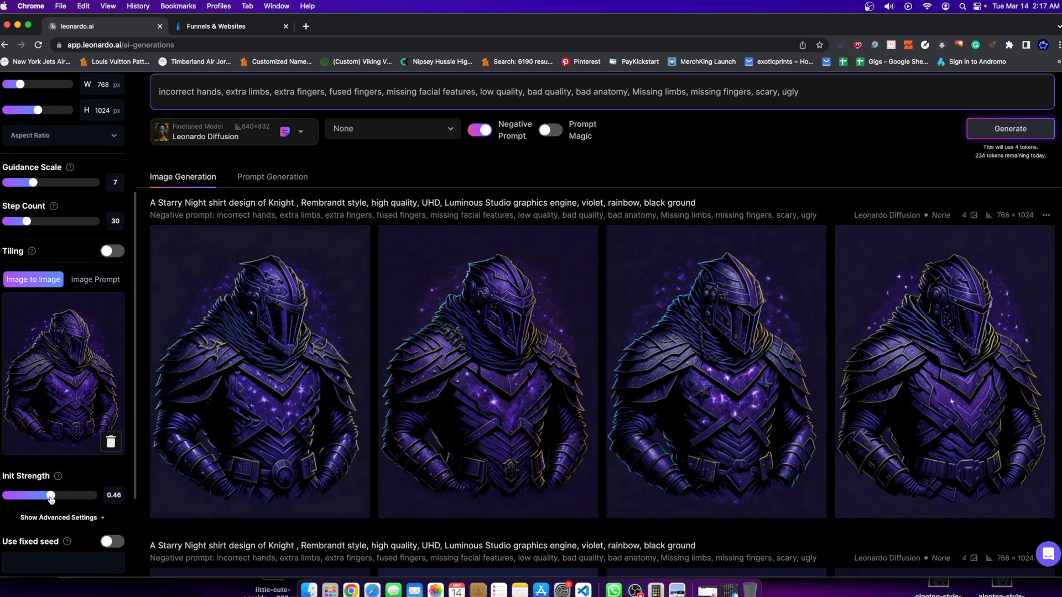
{"action": "left_click_drag", "start_coordinate": [46, 498], "coordinate": [27, 500]}
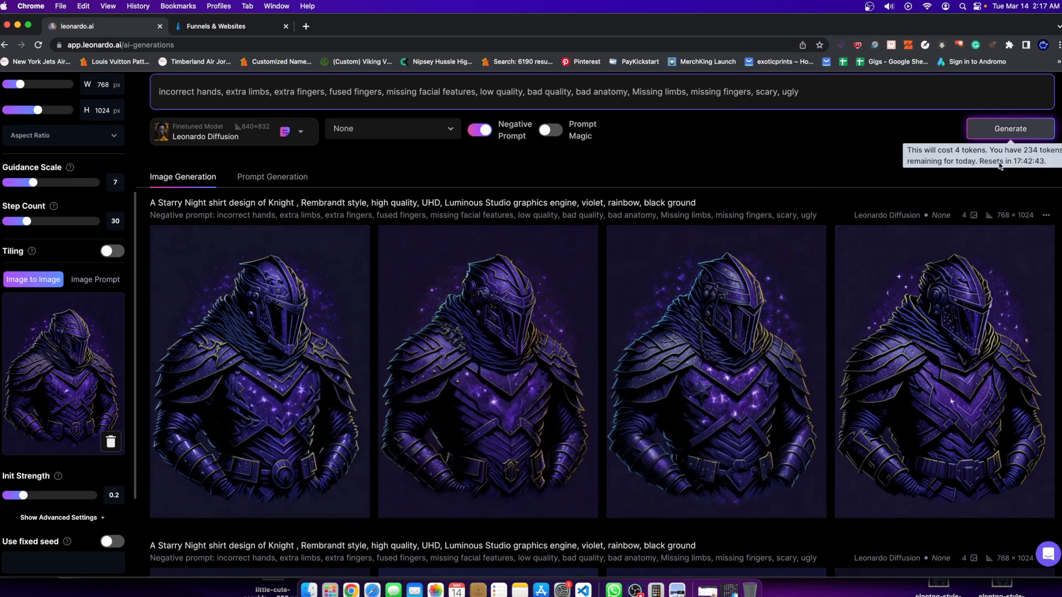
{"action": "scroll", "coordinate": [832, 235], "scroll_direction": "up", "scroll_amount": 2}
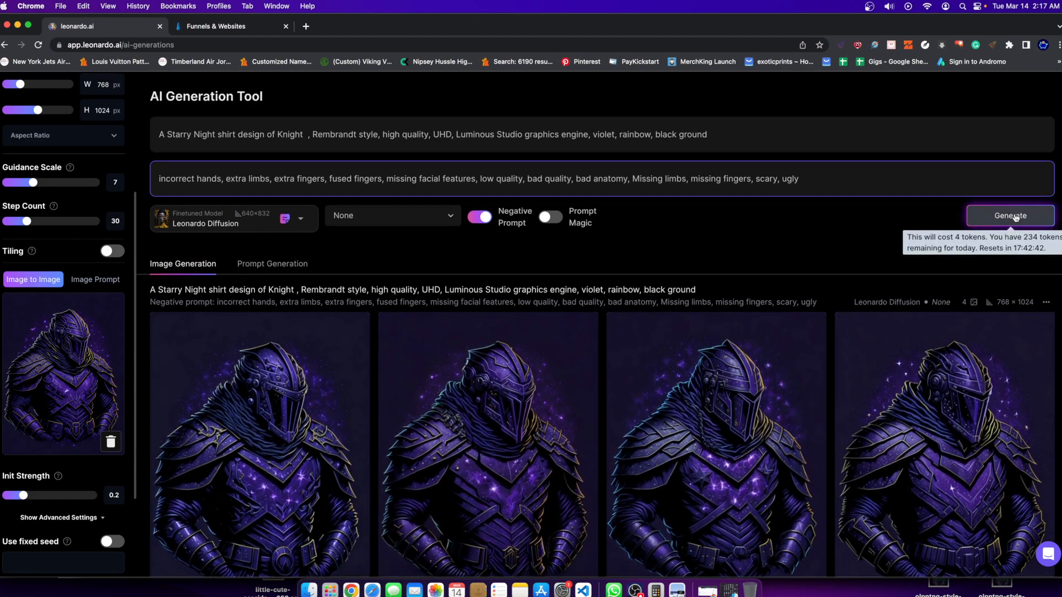
{"action": "left_click", "coordinate": [1012, 216]}
Look over the previous knight generations while the set with the lower Init Strength renders.
{"action": "scroll", "coordinate": [556, 275], "scroll_direction": "down", "scroll_amount": 2}
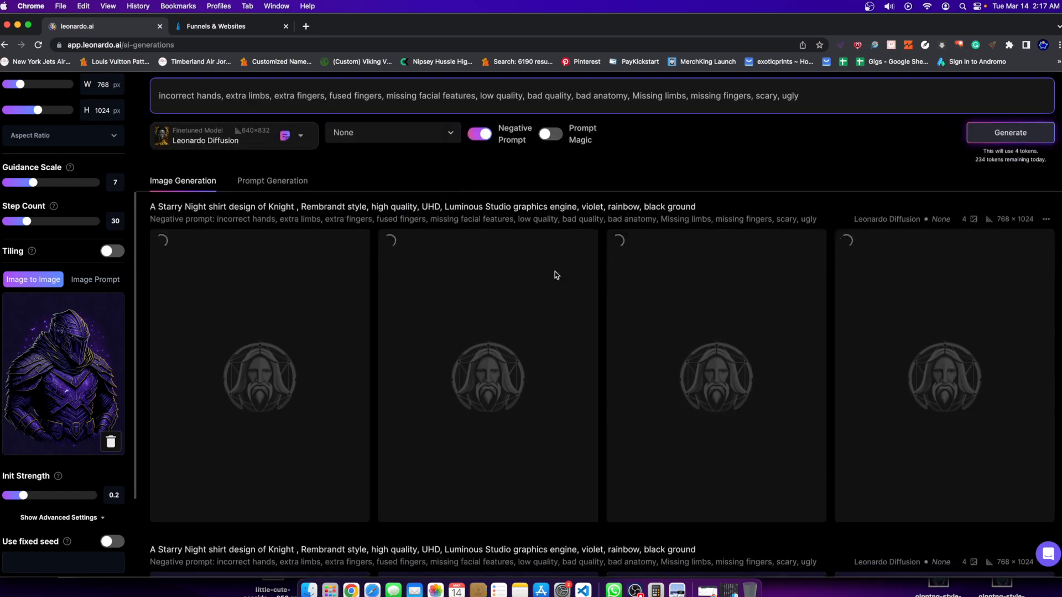
{"action": "scroll", "coordinate": [555, 275], "scroll_direction": "down", "scroll_amount": 8}
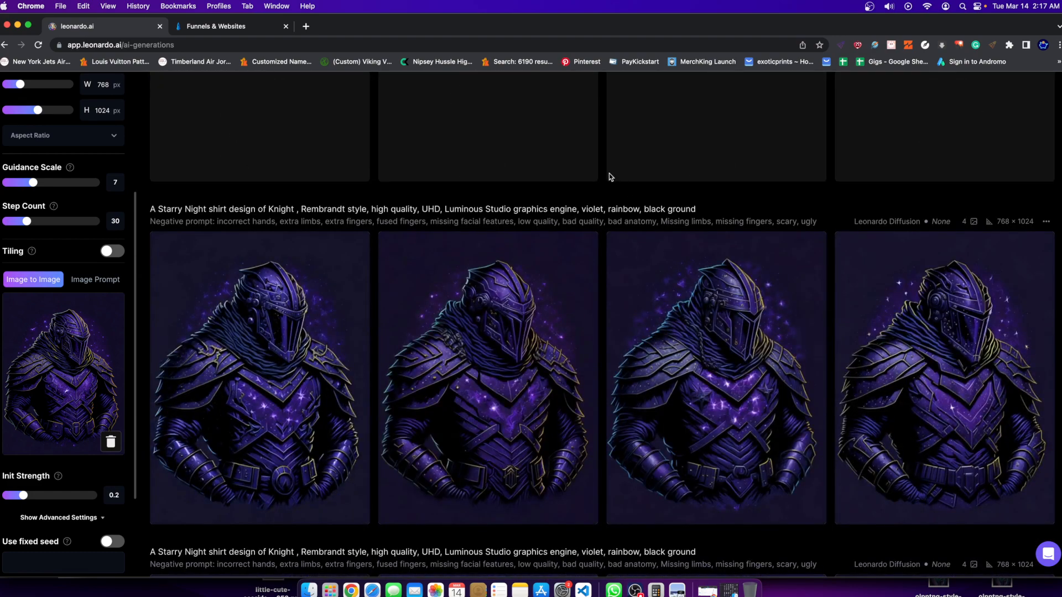
{"action": "scroll", "coordinate": [609, 174], "scroll_direction": "up", "scroll_amount": 10}
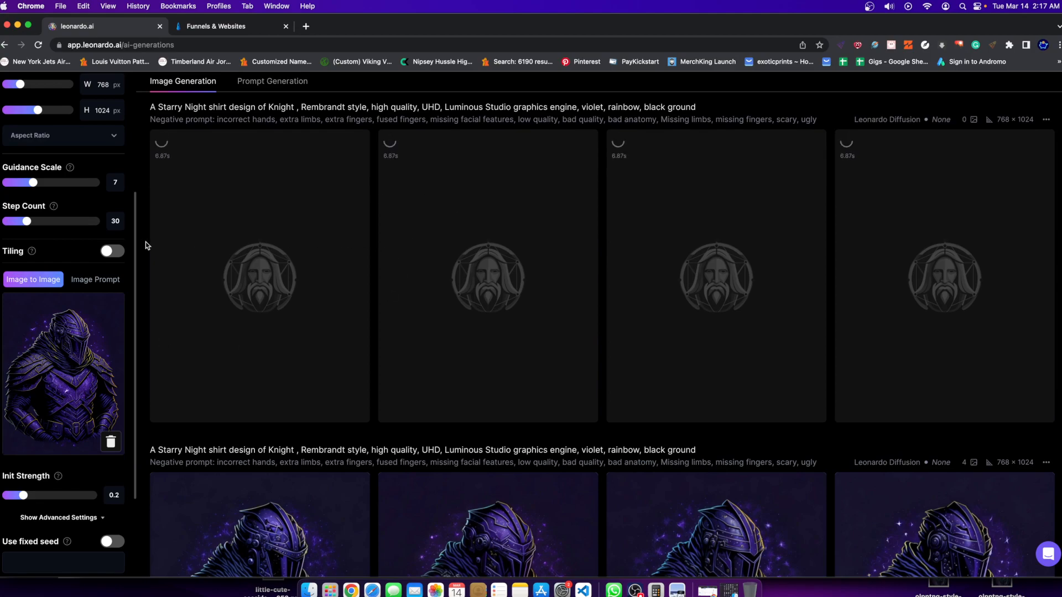
{"action": "scroll", "coordinate": [476, 364], "scroll_direction": "up", "scroll_amount": 4}
{"action": "scroll", "coordinate": [477, 365], "scroll_direction": "down", "scroll_amount": 15}
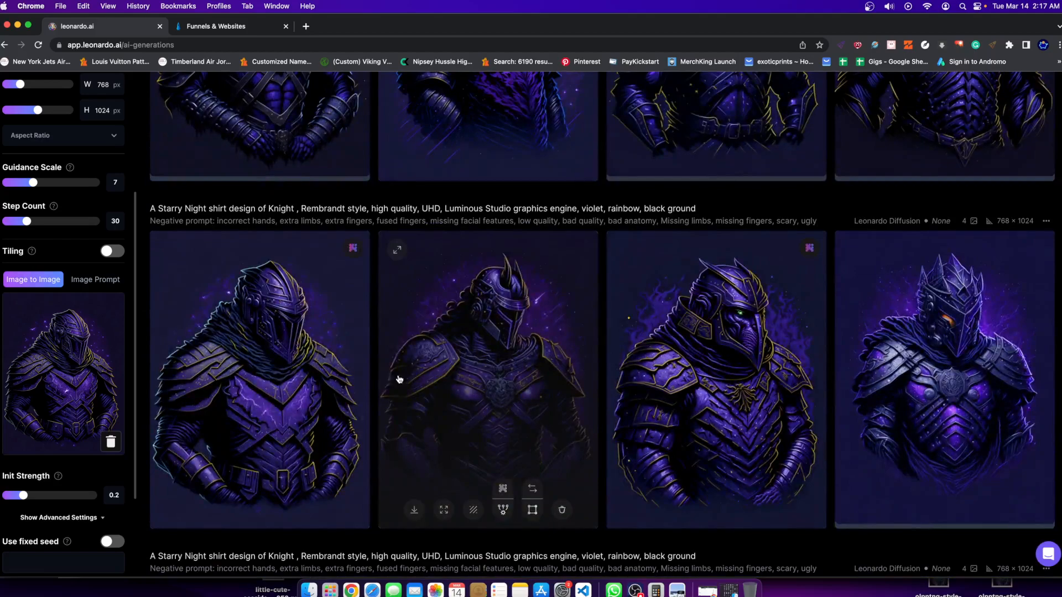
{"action": "scroll", "coordinate": [398, 378], "scroll_direction": "up", "scroll_amount": 10}
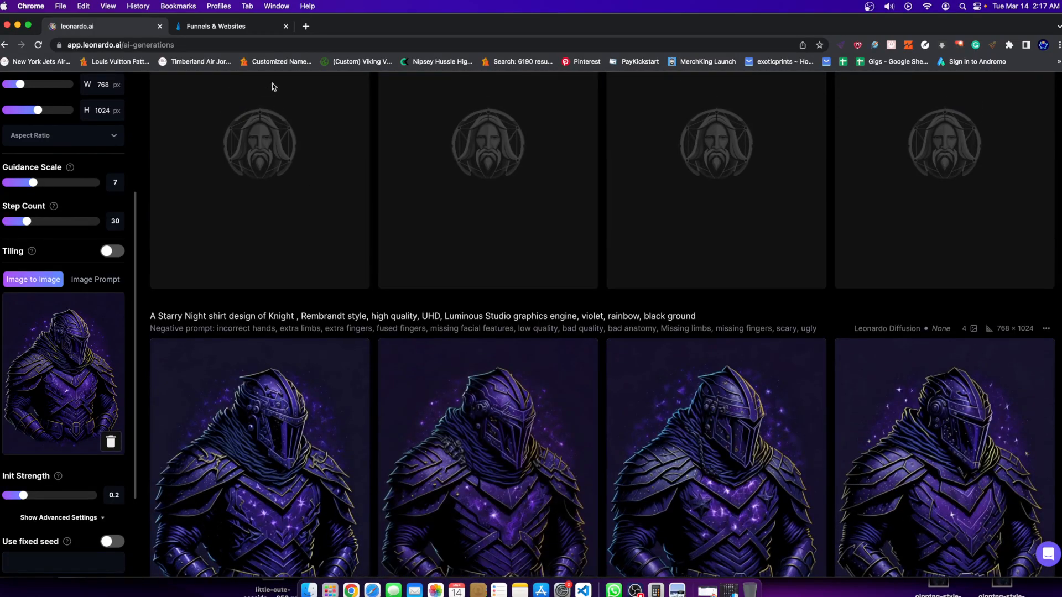
Switch to the rocketwebbuilder.com site, open its Templates page and return to Leonardo.Ai.
{"action": "left_click", "coordinate": [245, 31]}
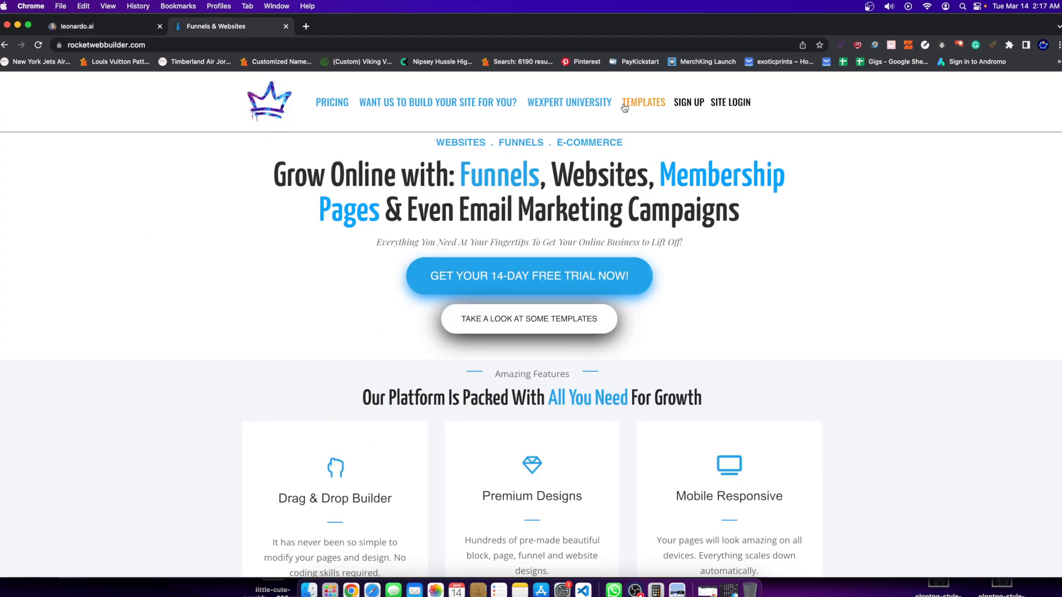
{"action": "left_click", "coordinate": [641, 102]}
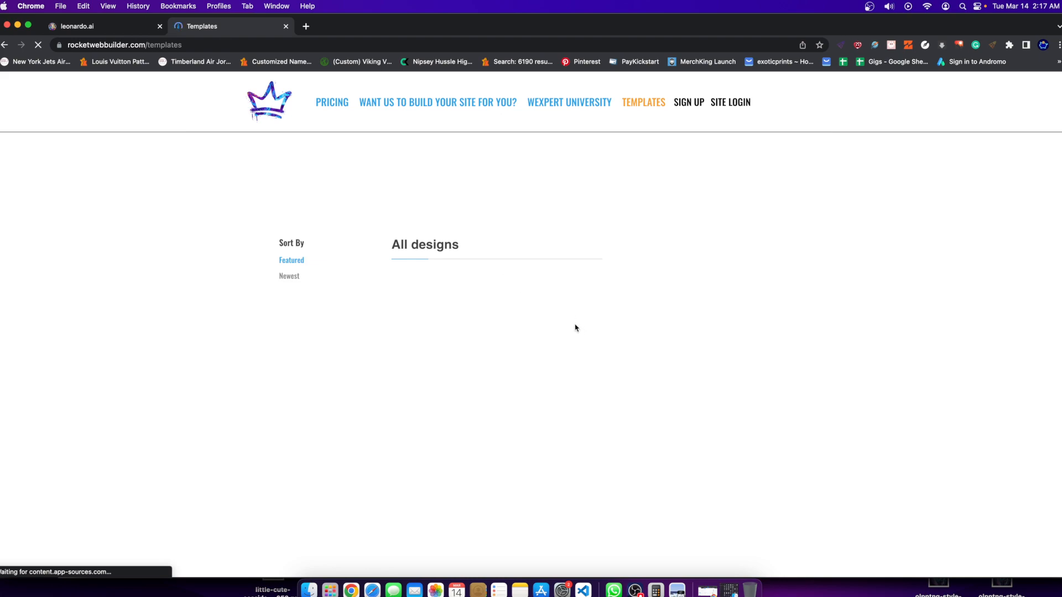
{"action": "scroll", "coordinate": [301, 277], "scroll_direction": "down", "scroll_amount": 5}
{"action": "left_click", "coordinate": [102, 27]}
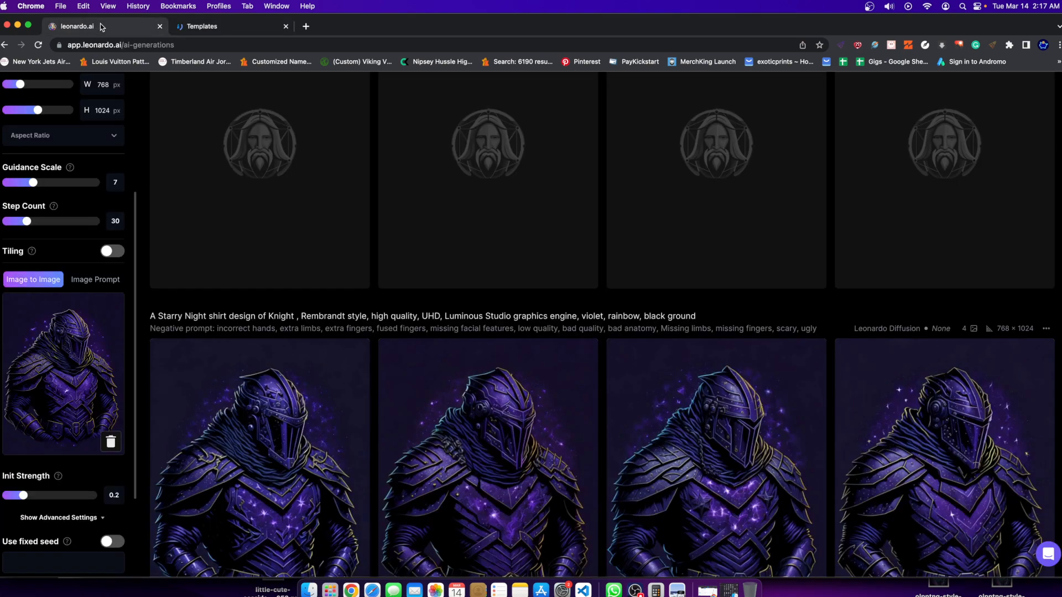
Examine the third knight of the newest set in the enlarged view and close it.
{"action": "scroll", "coordinate": [425, 477], "scroll_direction": "up", "scroll_amount": 3}
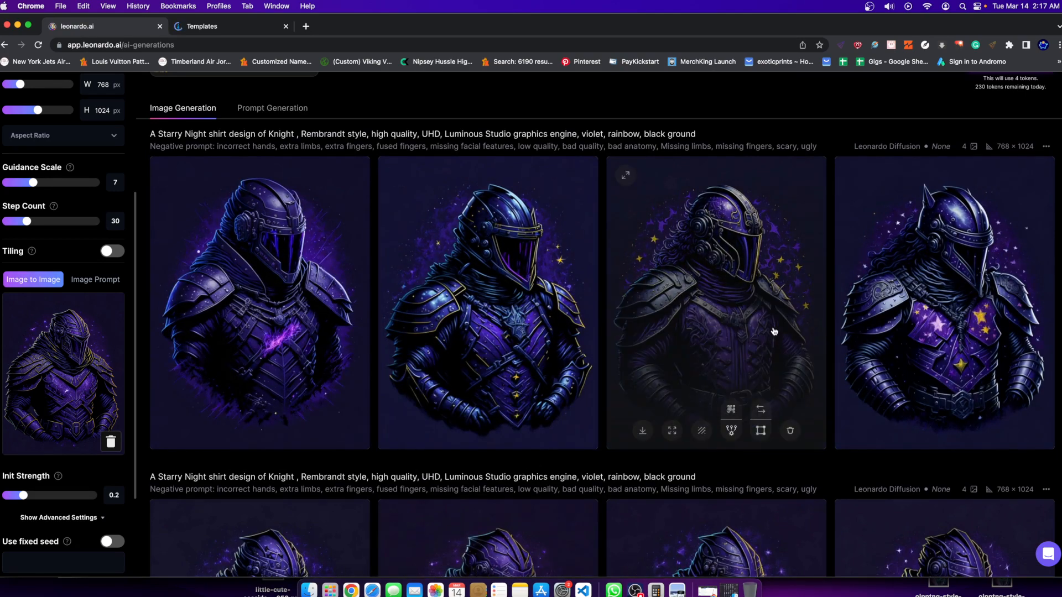
{"action": "left_click", "coordinate": [774, 331]}
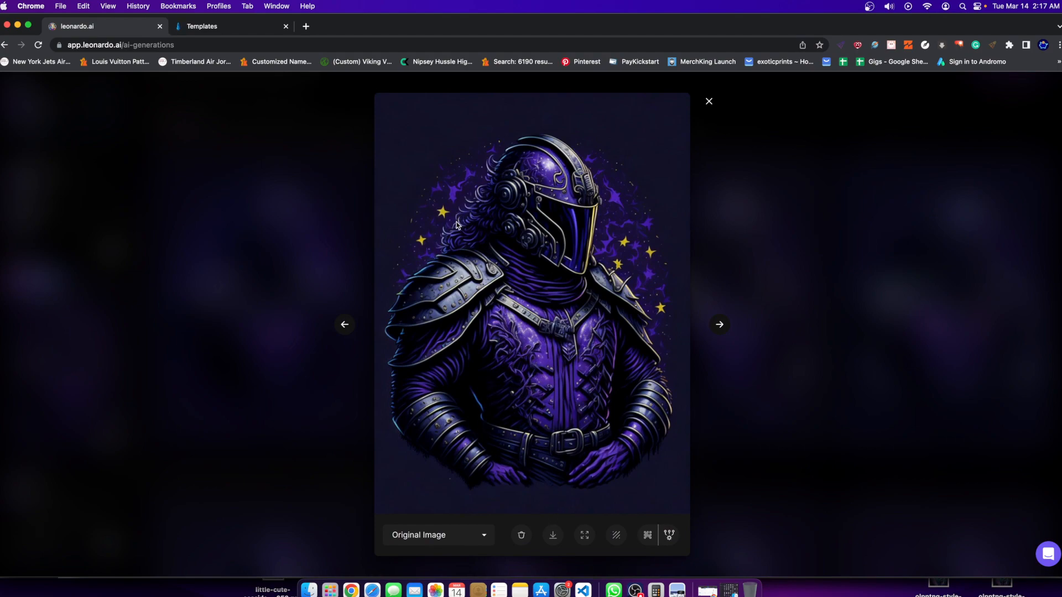
{"action": "left_click", "coordinate": [772, 223]}
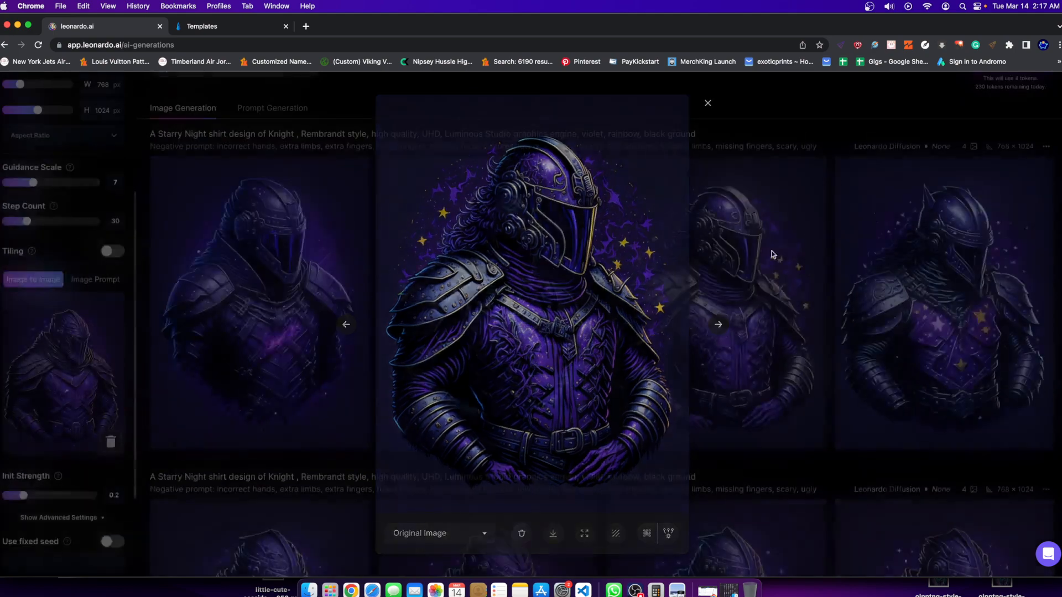
Insert "traditional castle" before "Knight" in the prompt and generate a new image set.
{"action": "scroll", "coordinate": [212, 381], "scroll_direction": "up", "scroll_amount": 5}
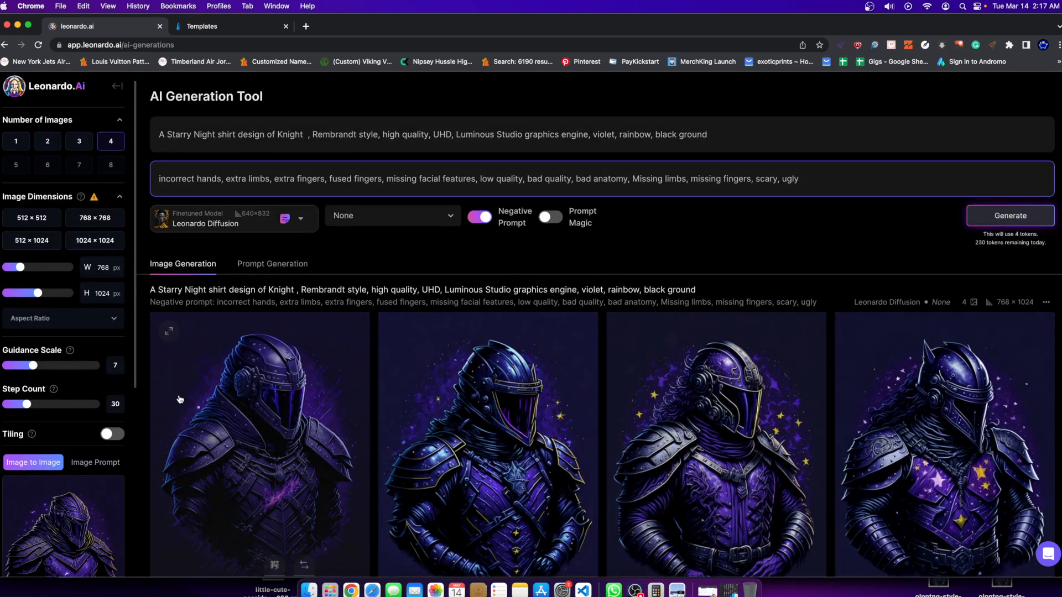
{"action": "scroll", "coordinate": [63, 381], "scroll_direction": "down", "scroll_amount": 4}
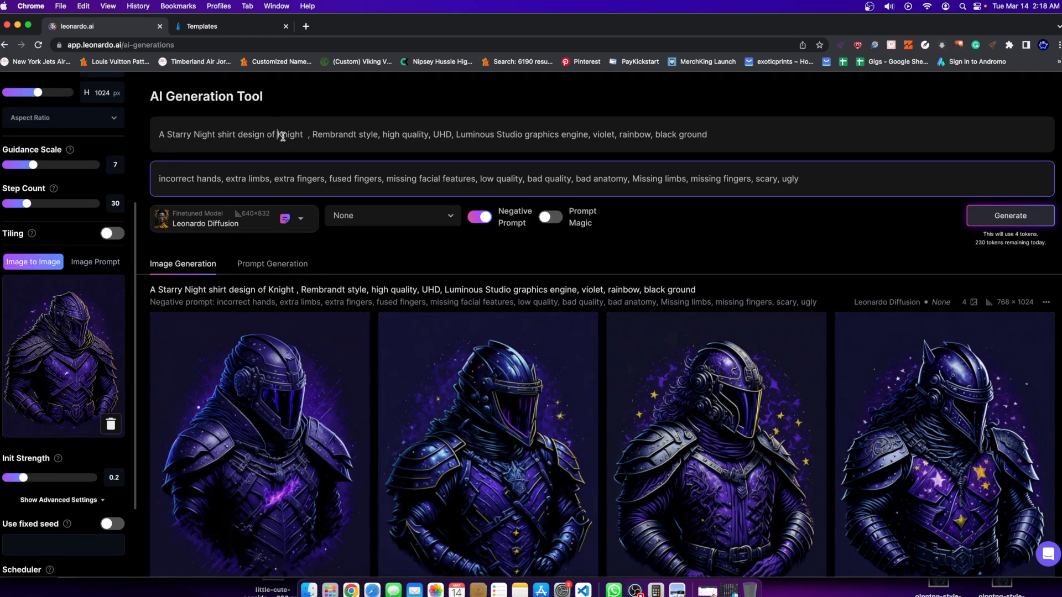
{"action": "type", "text": "traditional "}
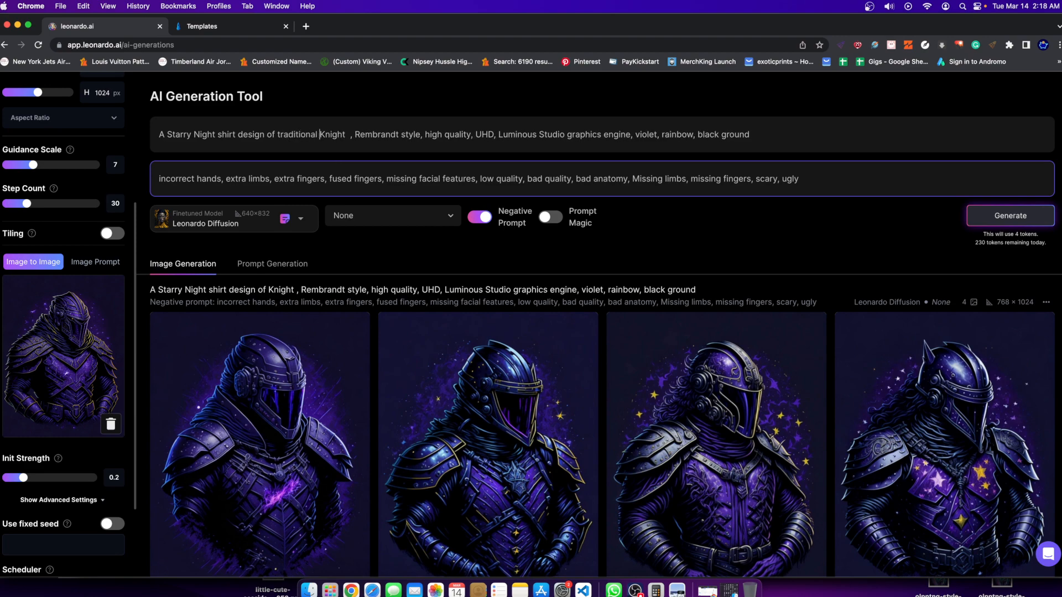
{"action": "type", "text": "castle"}
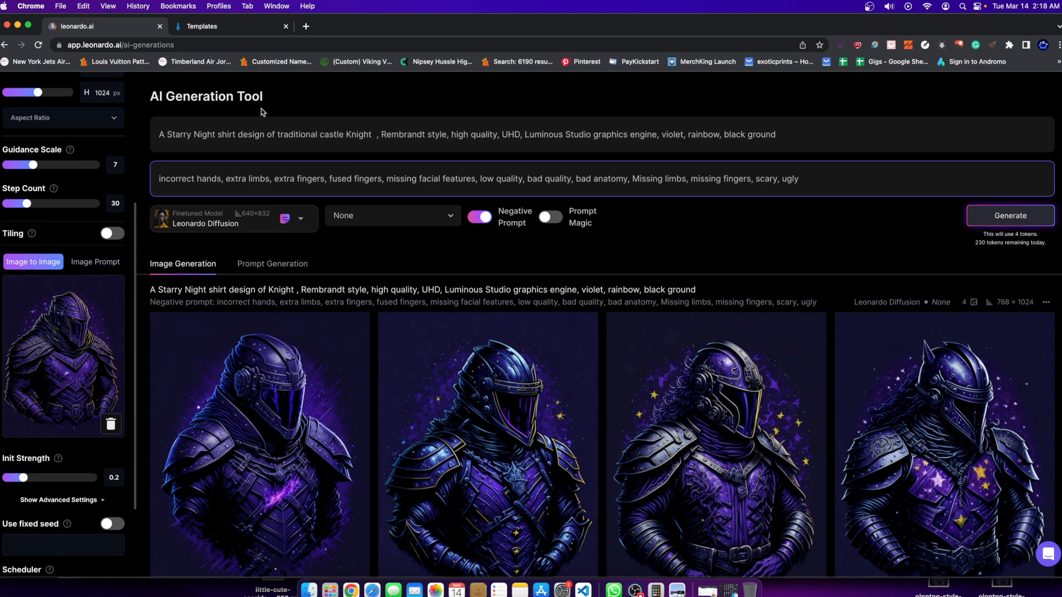
{"action": "left_click", "coordinate": [1009, 216]}
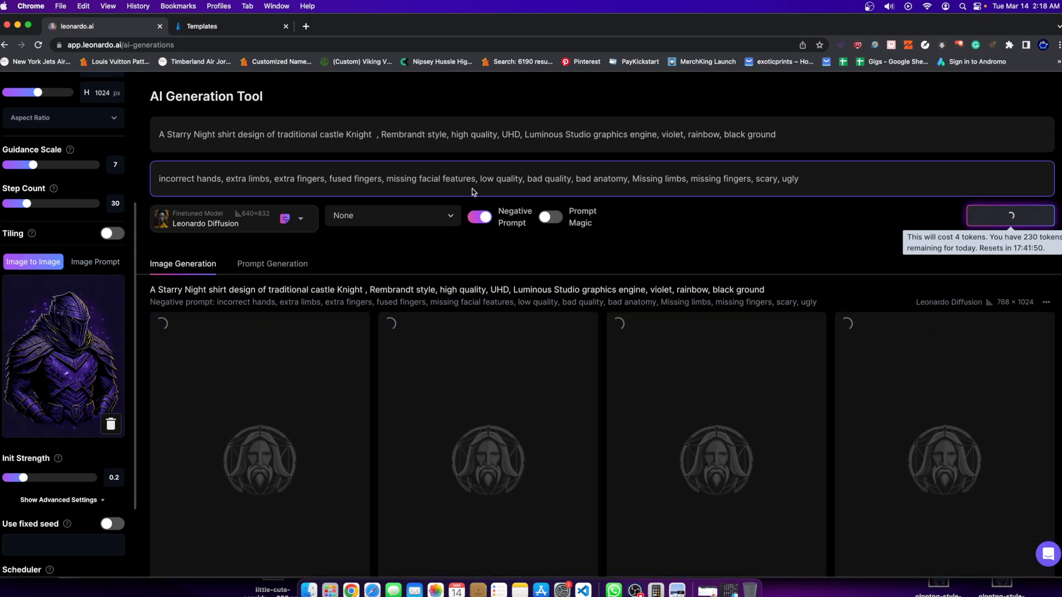
Compare the earlier knight generations with the source image while the traditional castle knight set renders, and review the new set.
{"action": "scroll", "coordinate": [256, 446], "scroll_direction": "down", "scroll_amount": 2}
{"action": "scroll", "coordinate": [425, 338], "scroll_direction": "down", "scroll_amount": 3}
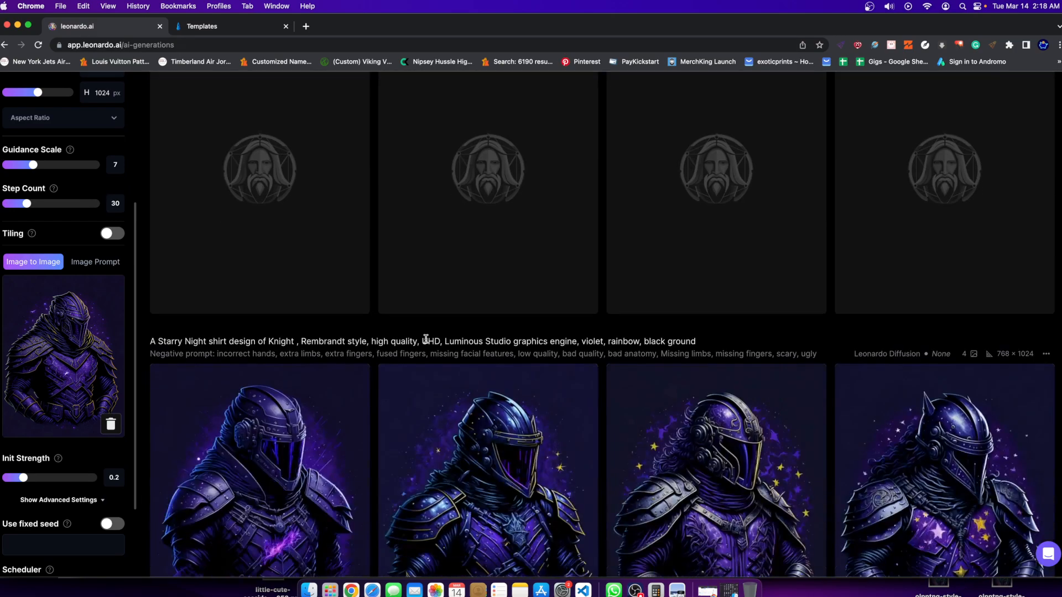
{"action": "scroll", "coordinate": [442, 376], "scroll_direction": "down", "scroll_amount": 4}
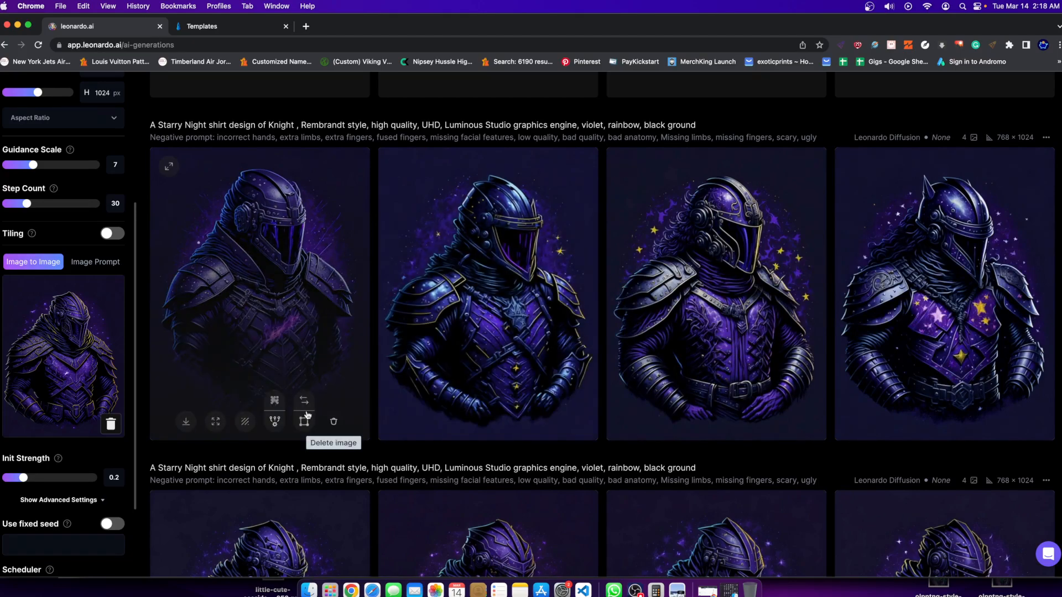
{"action": "scroll", "coordinate": [308, 415], "scroll_direction": "down", "scroll_amount": 4}
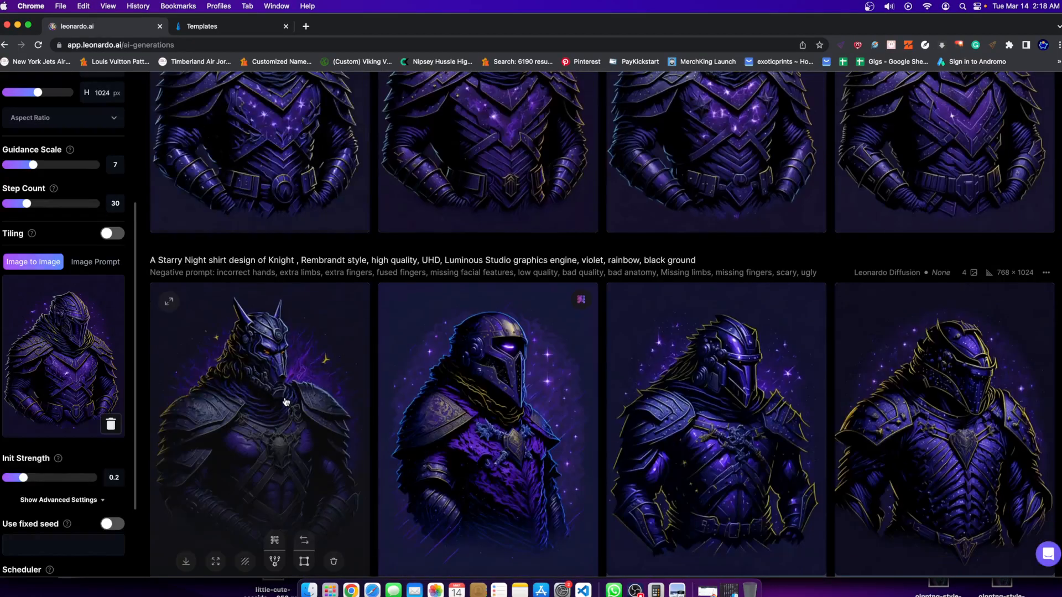
{"action": "scroll", "coordinate": [285, 402], "scroll_direction": "down", "scroll_amount": 4}
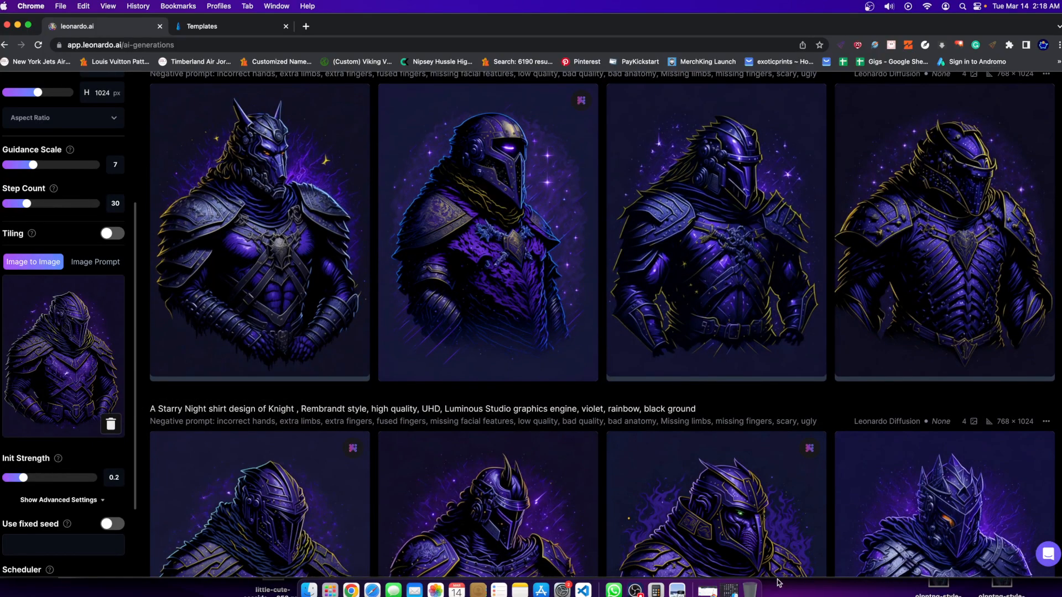
{"action": "mouse_move", "coordinate": [742, 330]}
{"action": "scroll", "coordinate": [742, 330], "scroll_direction": "down", "scroll_amount": 2}
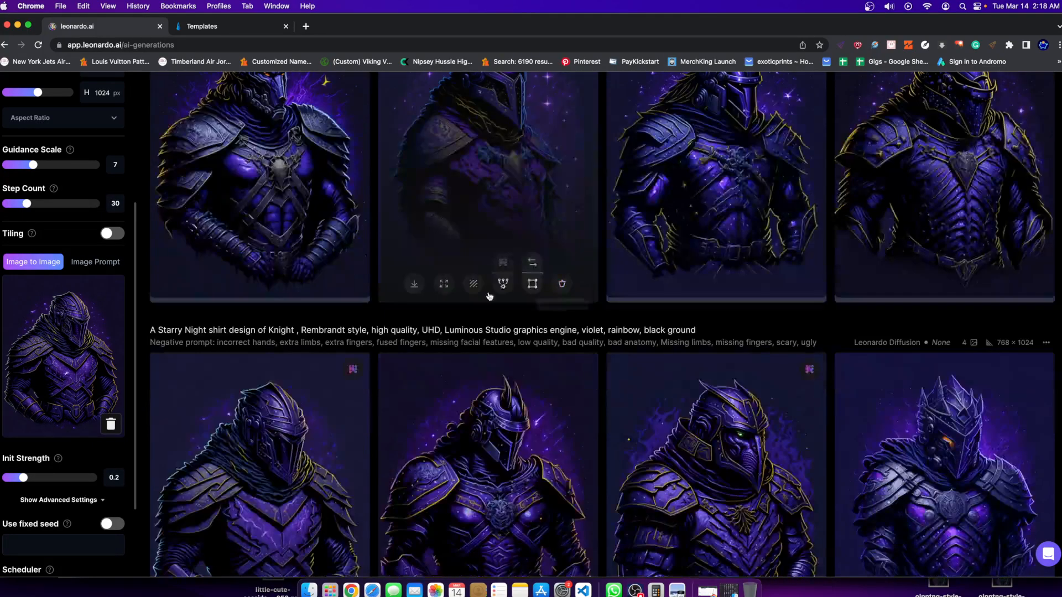
{"action": "scroll", "coordinate": [486, 325], "scroll_direction": "up", "scroll_amount": 2}
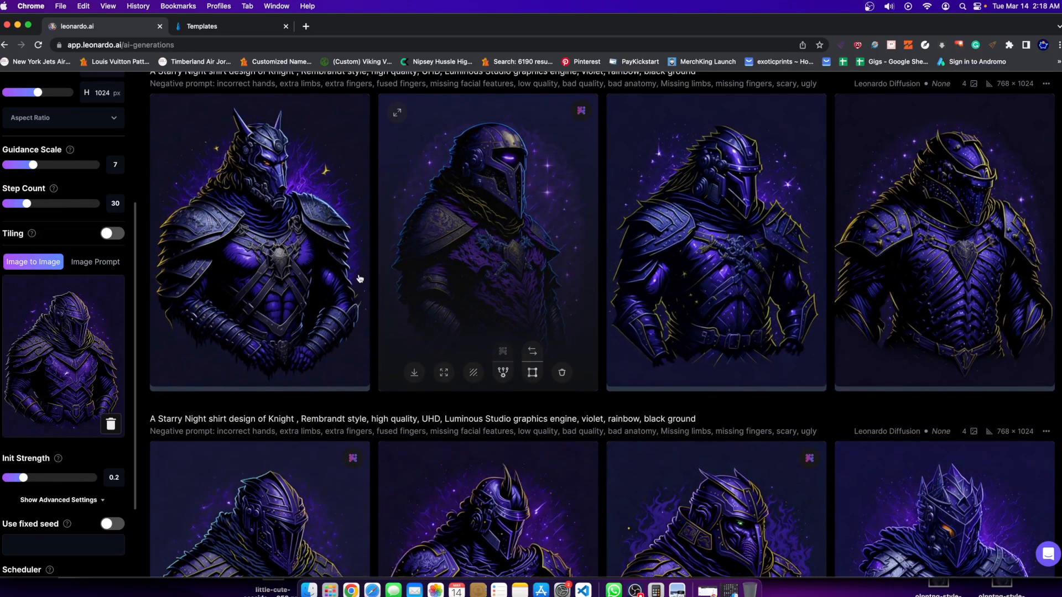
{"action": "scroll", "coordinate": [481, 379], "scroll_direction": "up", "scroll_amount": 15}
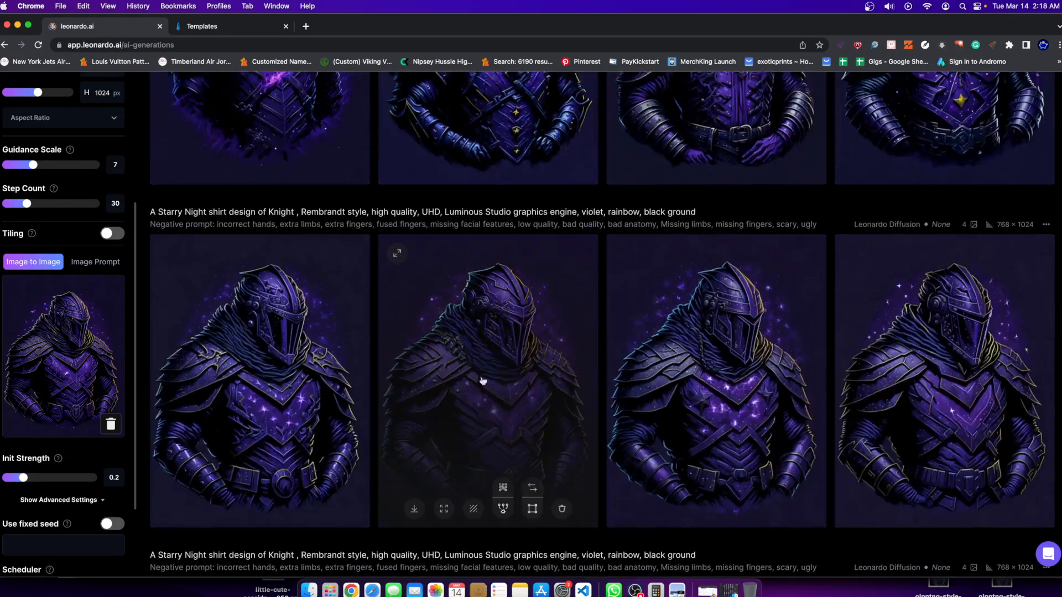
{"action": "scroll", "coordinate": [427, 361], "scroll_direction": "down", "scroll_amount": 4}
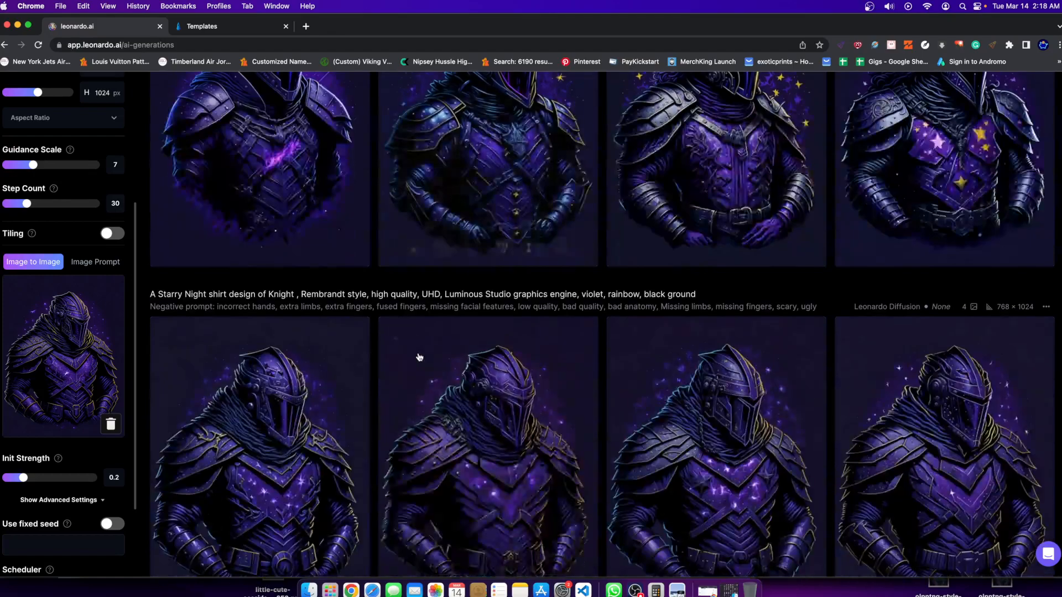
{"action": "scroll", "coordinate": [423, 357], "scroll_direction": "down", "scroll_amount": 7}
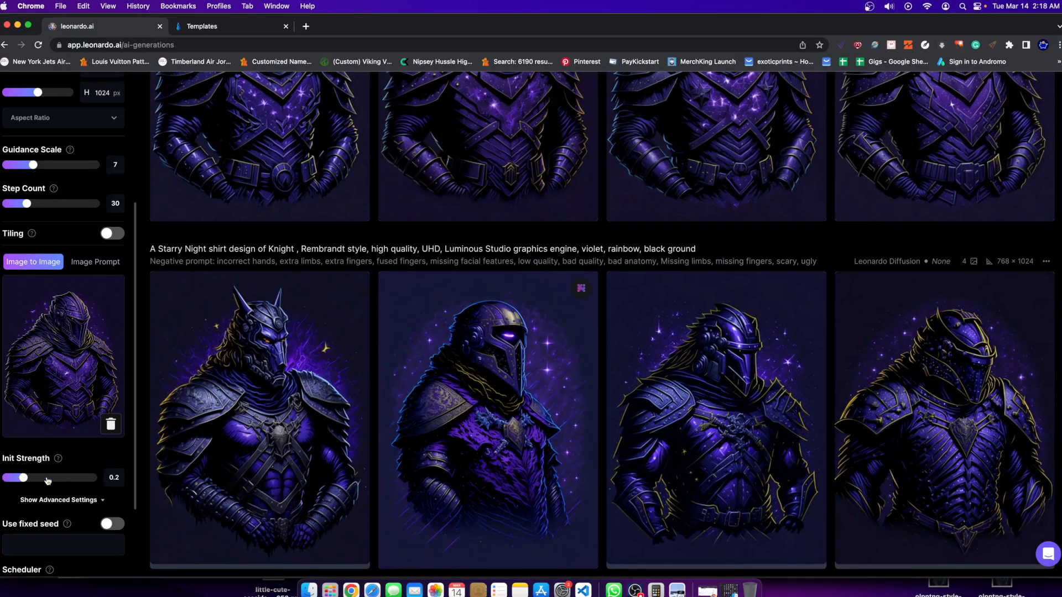
{"action": "scroll", "coordinate": [426, 456], "scroll_direction": "up", "scroll_amount": 12}
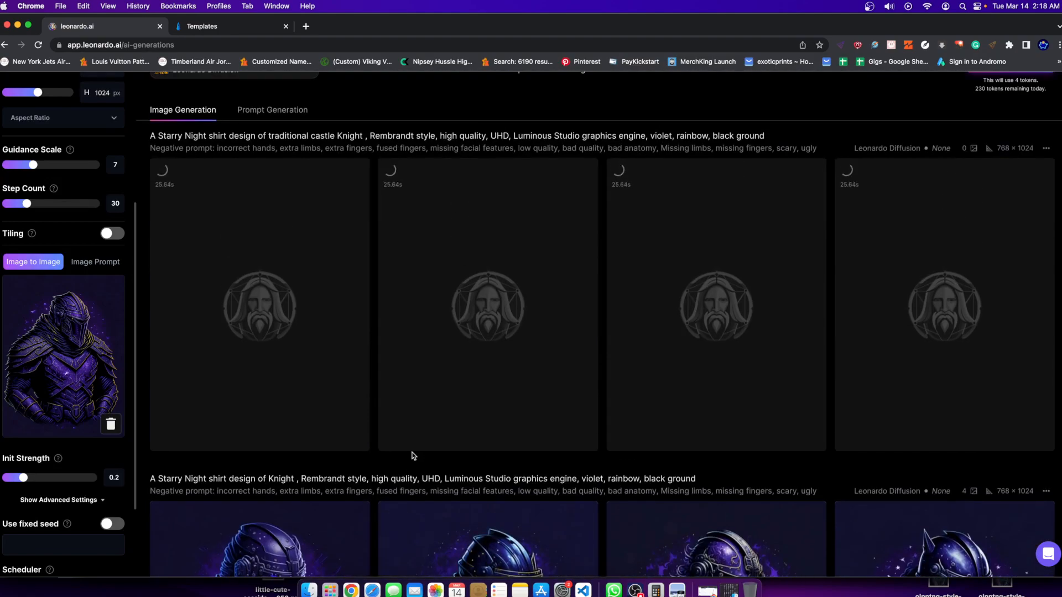
{"action": "scroll", "coordinate": [404, 542], "scroll_direction": "down", "scroll_amount": 2}
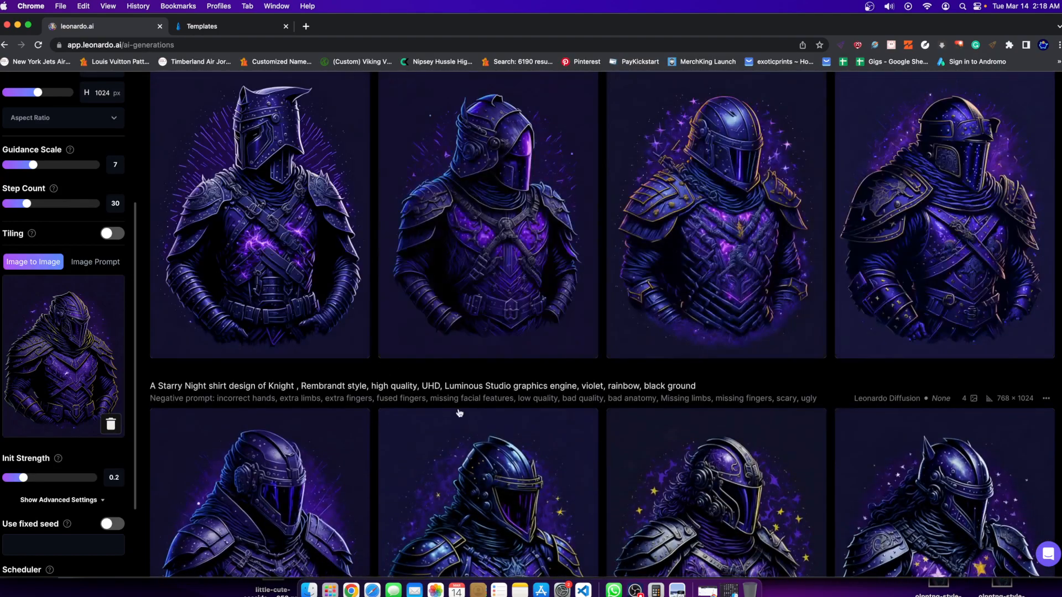
{"action": "scroll", "coordinate": [459, 412], "scroll_direction": "up", "scroll_amount": 2}
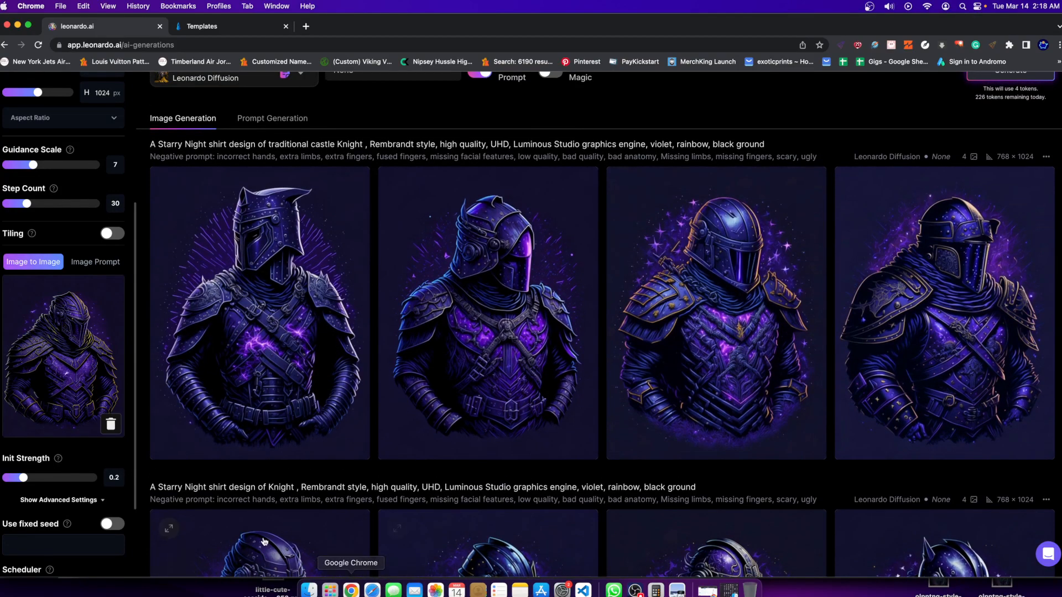
Upscale the fourth knight of the traditional castle set and open it in the enlarged view.
{"action": "mouse_move", "coordinate": [545, 426]}
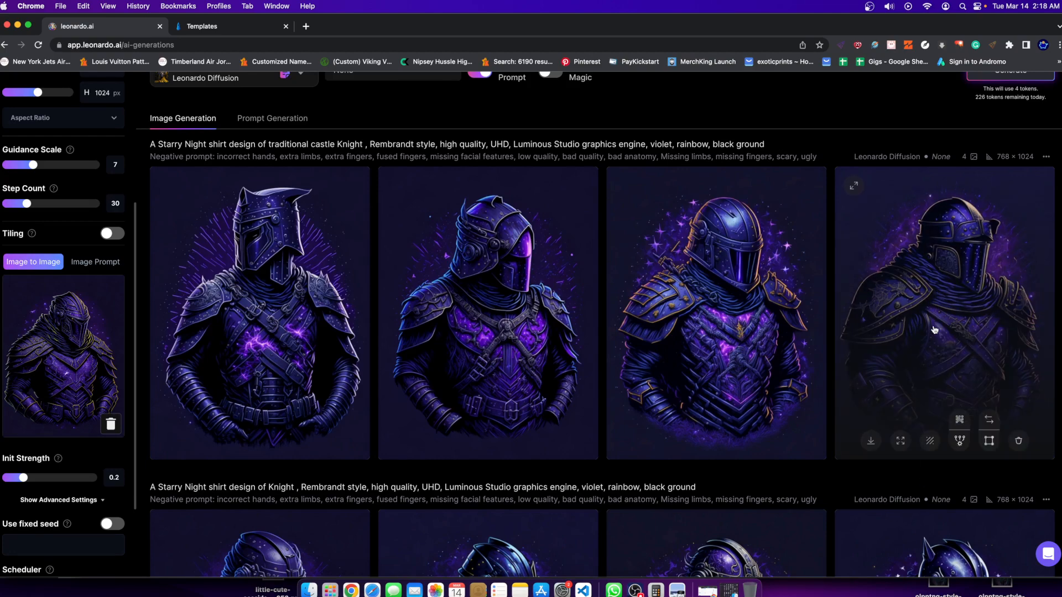
{"action": "left_click", "coordinate": [959, 415]}
{"action": "left_click", "coordinate": [974, 276]}
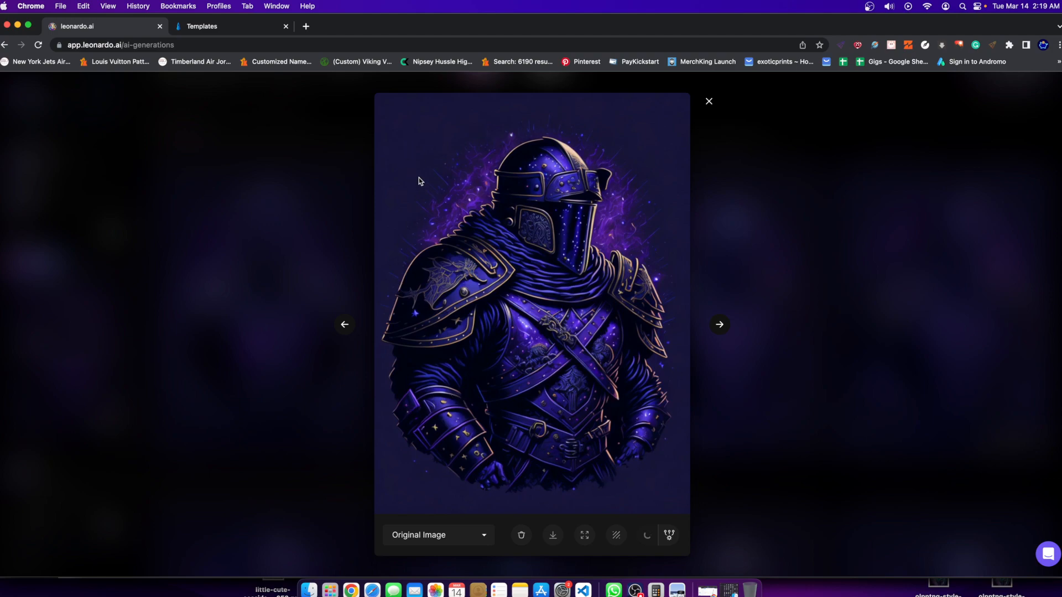
Close the enlarged view and apply the creative upscale to the third knight of the traditional castle set.
{"action": "left_click", "coordinate": [846, 276]}
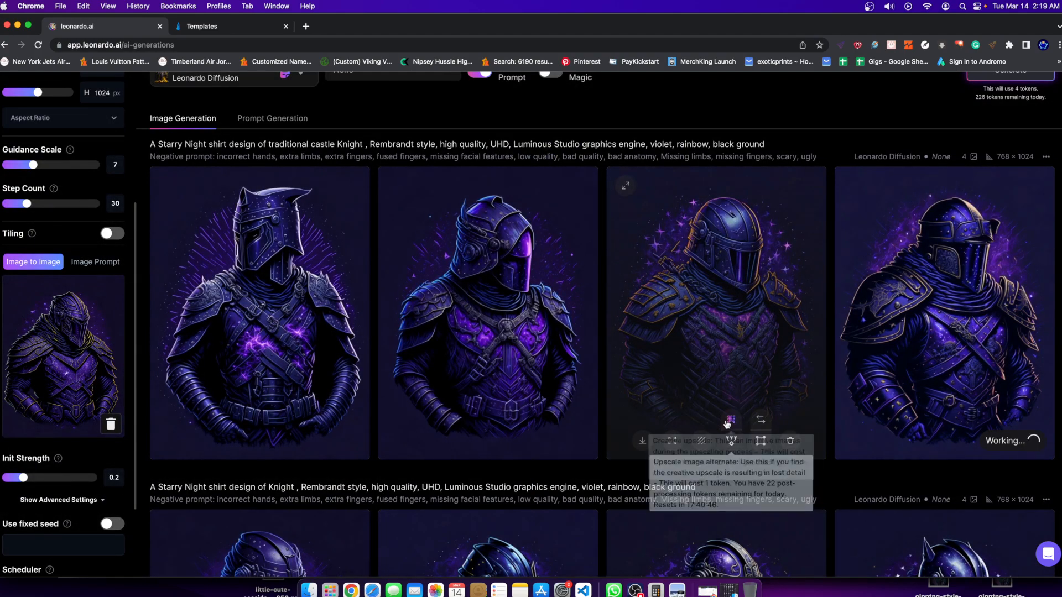
{"action": "left_click", "coordinate": [730, 420]}
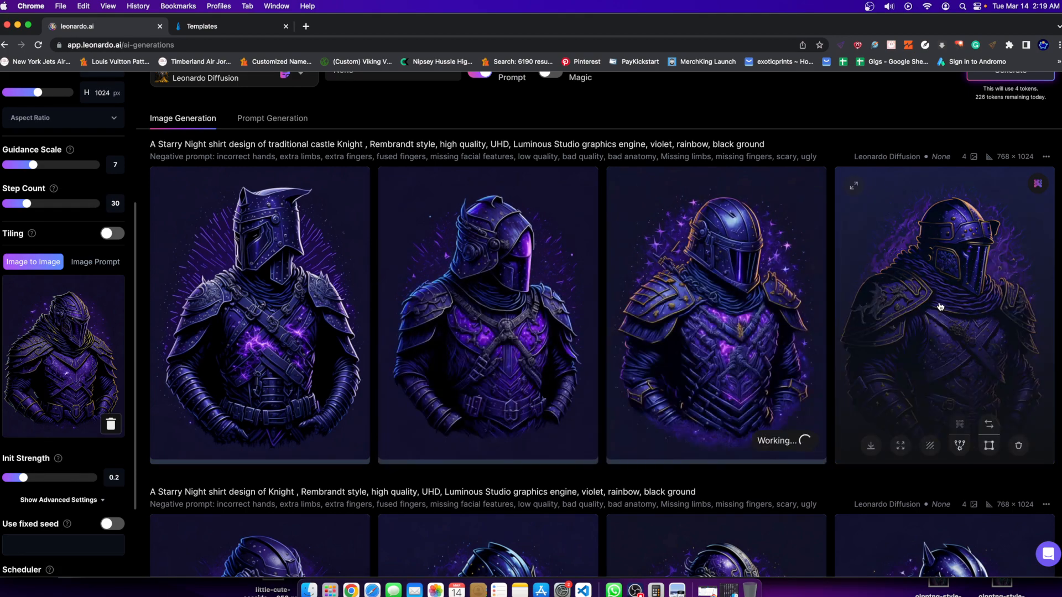
Compare the fourth knight's upscaled and original versions in the enlarged view, and examine the third knight's upscaled version.
{"action": "left_click", "coordinate": [938, 306]}
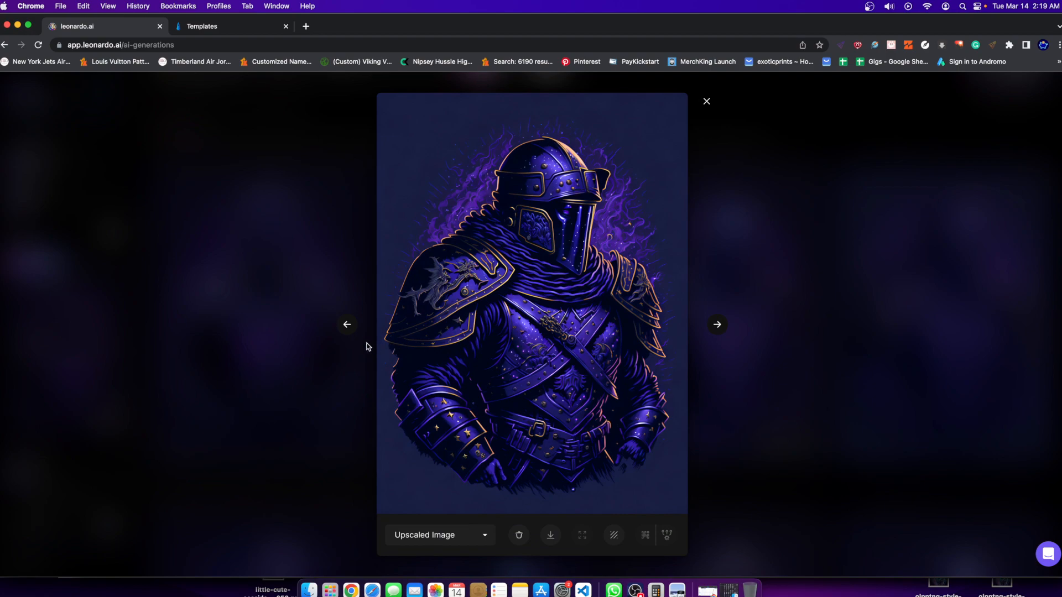
{"action": "left_click", "coordinate": [345, 325]}
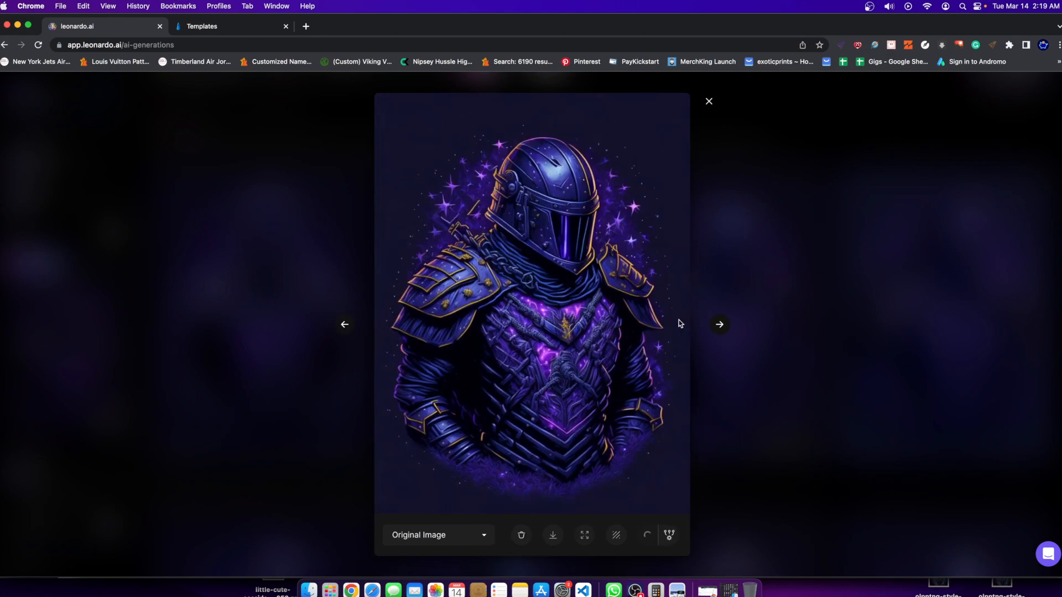
{"action": "left_click", "coordinate": [719, 325]}
{"action": "left_click", "coordinate": [475, 529]}
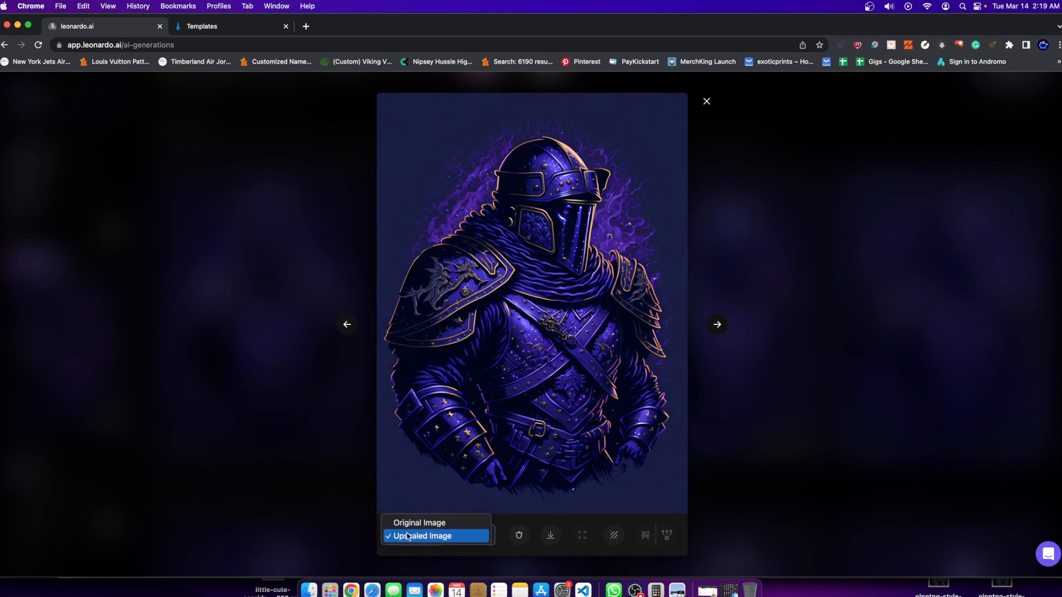
{"action": "left_click", "coordinate": [407, 518]}
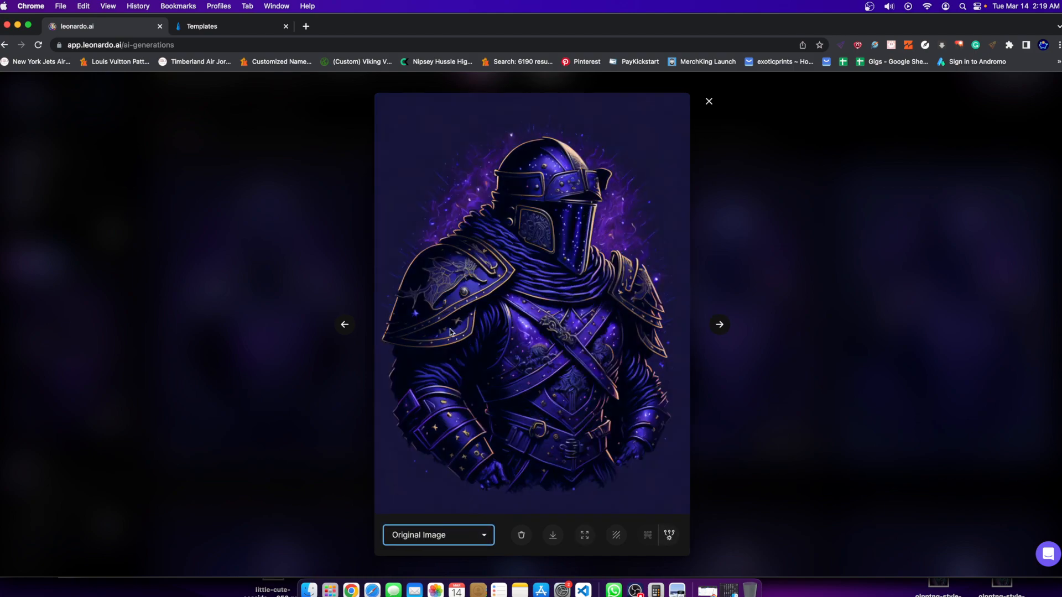
{"action": "left_click", "coordinate": [435, 533]}
{"action": "left_click", "coordinate": [428, 547]}
{"action": "left_click", "coordinate": [734, 258]}
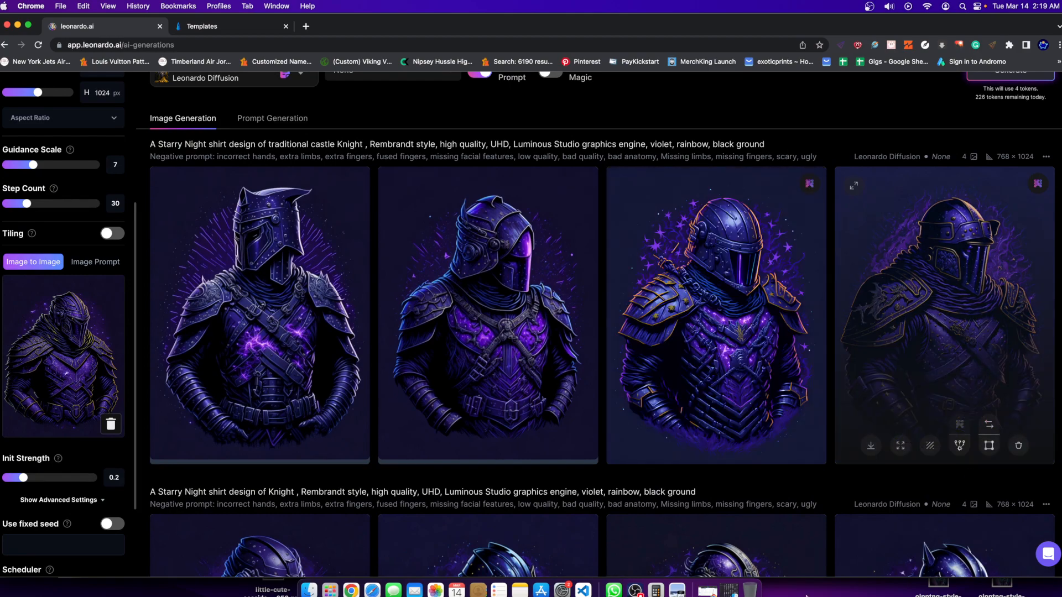
{"action": "left_click", "coordinate": [679, 281]}
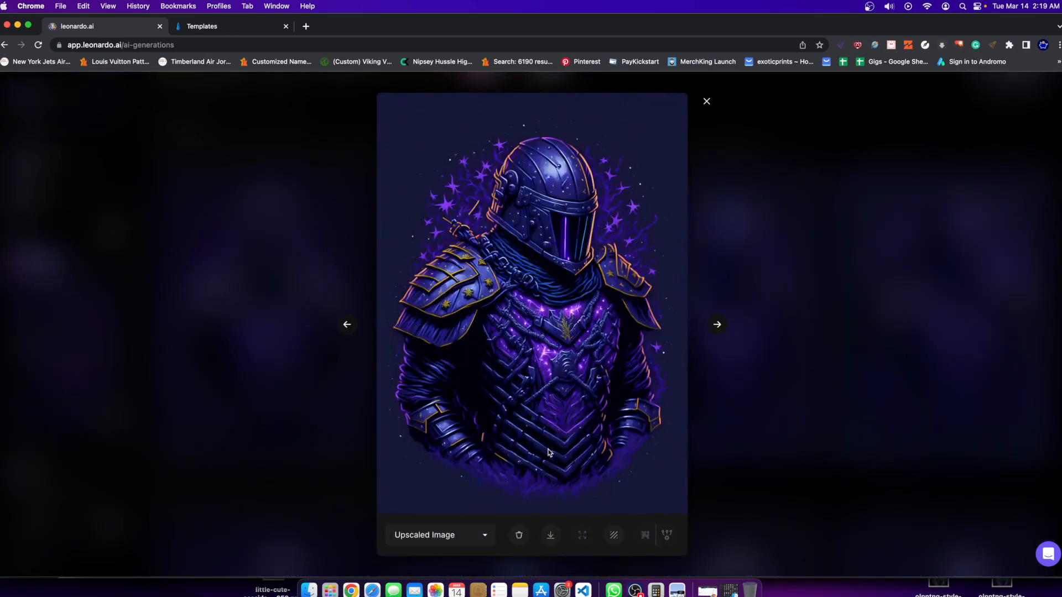
{"action": "left_click", "coordinate": [712, 490]}
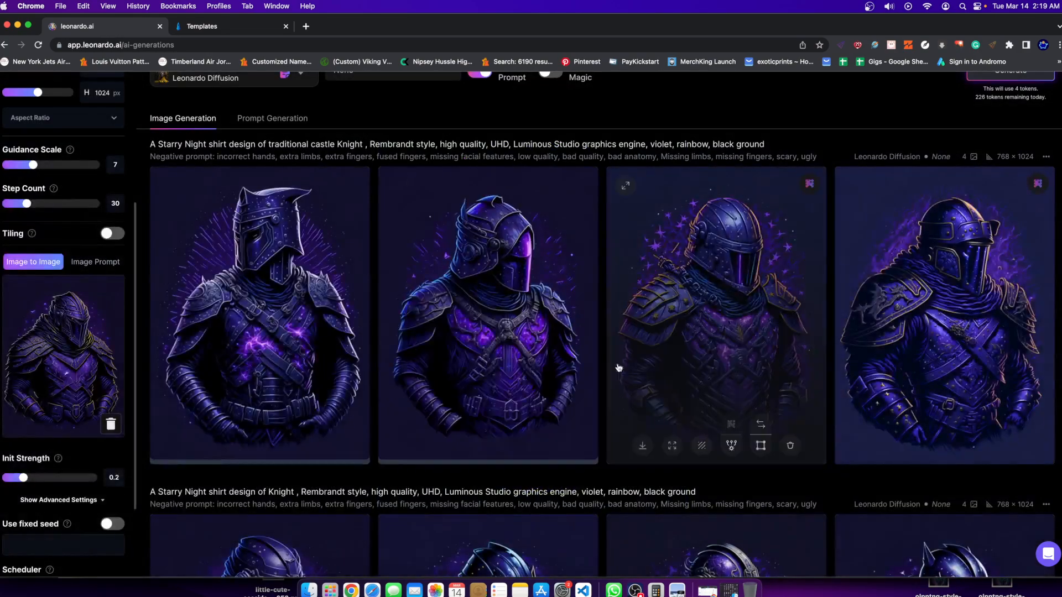
Remove the current source image from the Image to Image input.
{"action": "scroll", "coordinate": [321, 126], "scroll_direction": "up", "scroll_amount": 4}
{"action": "scroll", "coordinate": [276, 122], "scroll_direction": "up", "scroll_amount": 2}
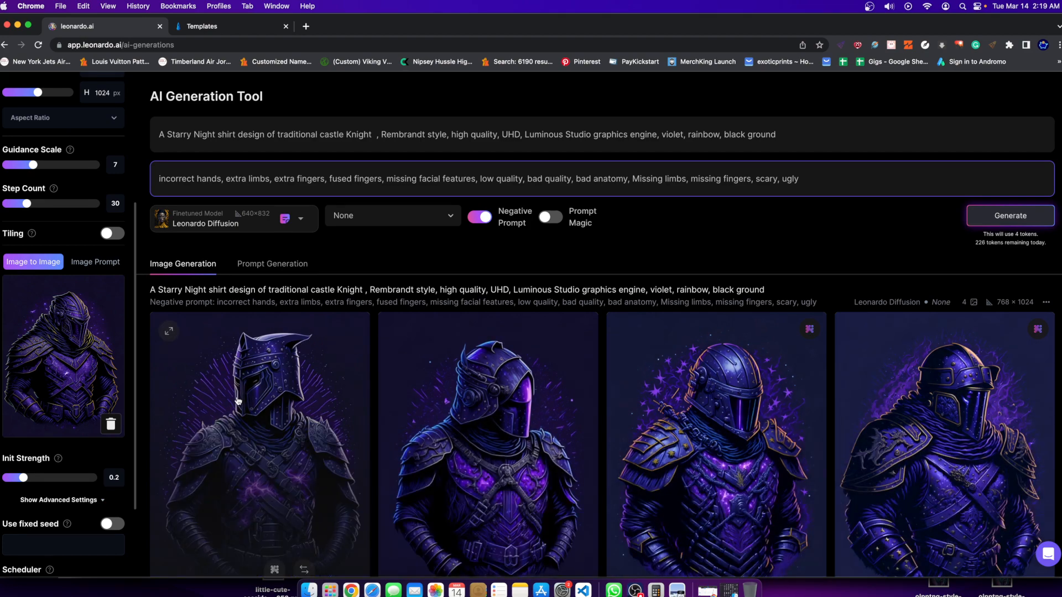
{"action": "left_click", "coordinate": [111, 424]}
{"action": "scroll", "coordinate": [790, 552], "scroll_direction": "down", "scroll_amount": 2}
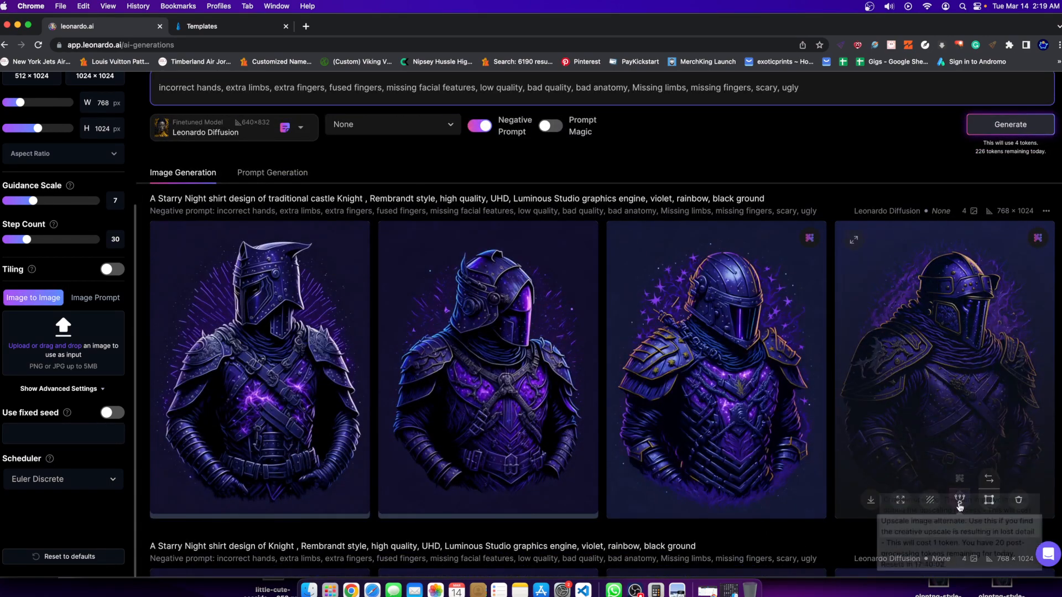
{"action": "left_click", "coordinate": [991, 480]}
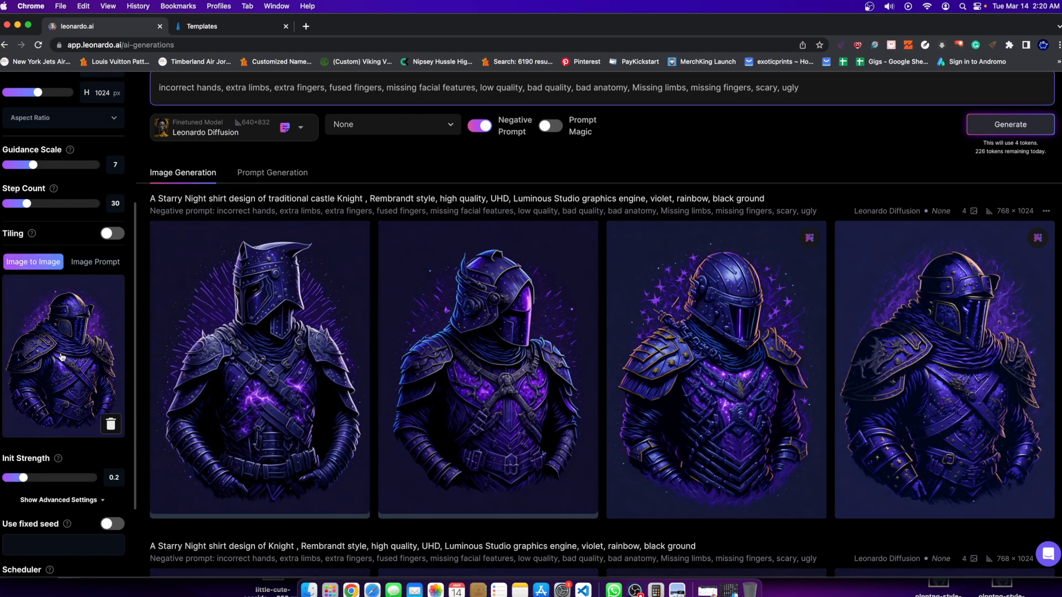
{"action": "left_click", "coordinate": [110, 423]}
Enlarge the fourth traditional castle knight and compare its original with the upscaled version, ending on the upscaled one.
{"action": "left_click", "coordinate": [962, 387]}
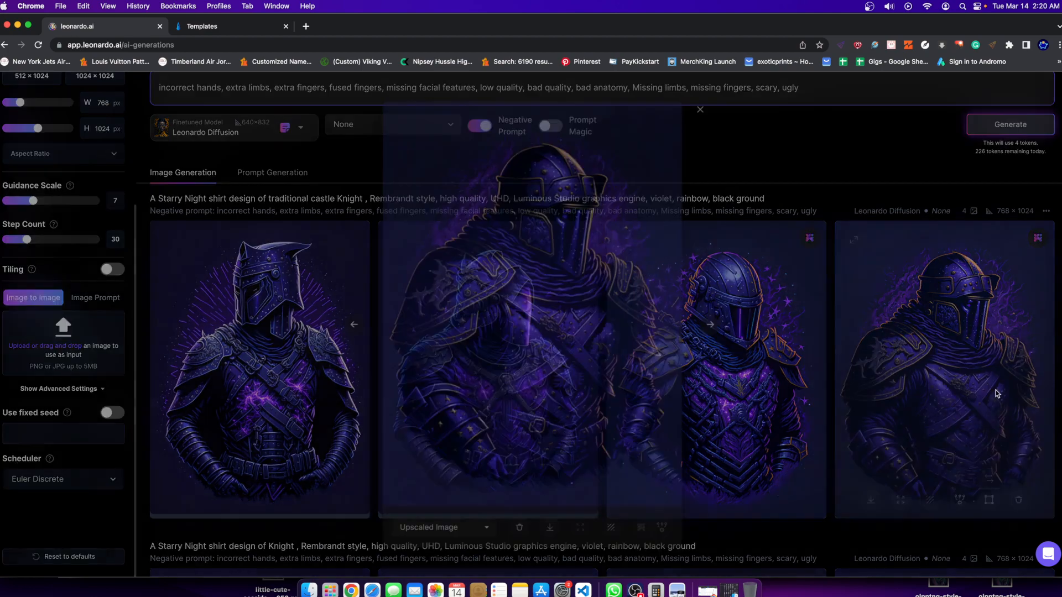
{"action": "left_click", "coordinate": [493, 535]}
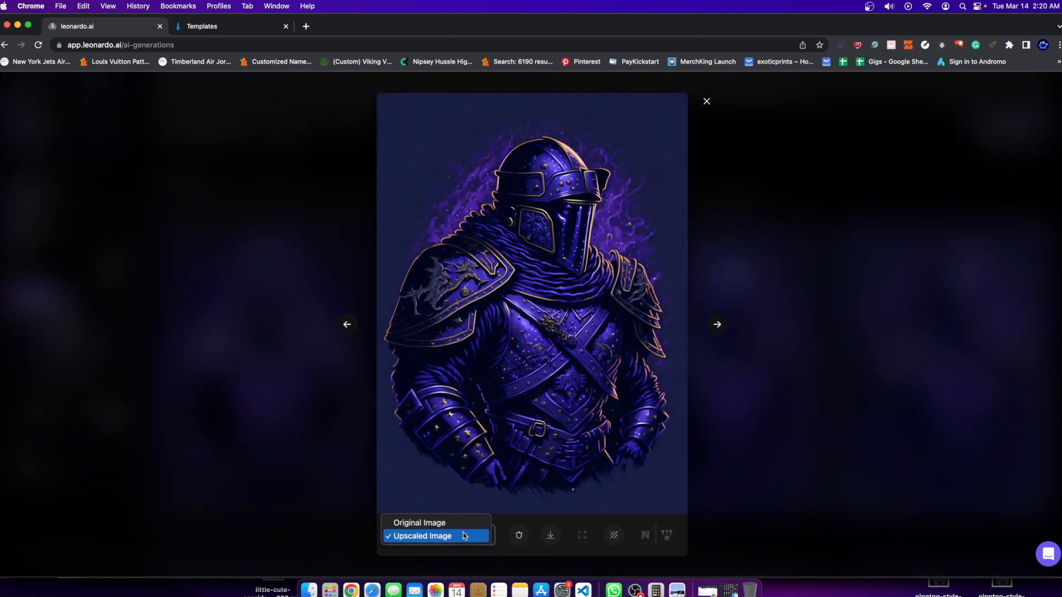
{"action": "left_click", "coordinate": [455, 526]}
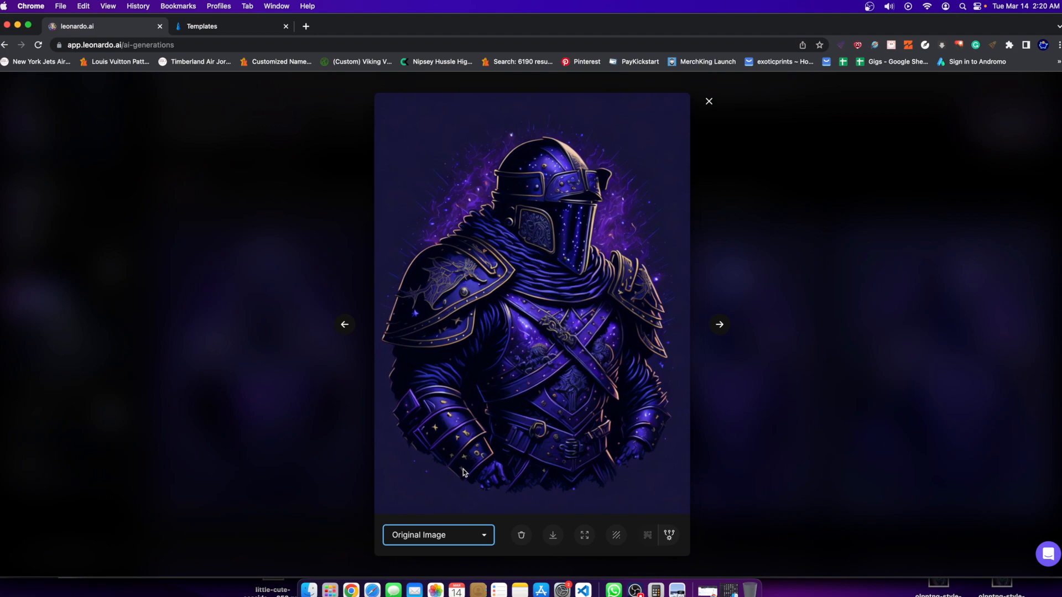
{"action": "left_click", "coordinate": [444, 536]}
{"action": "left_click", "coordinate": [432, 548]}
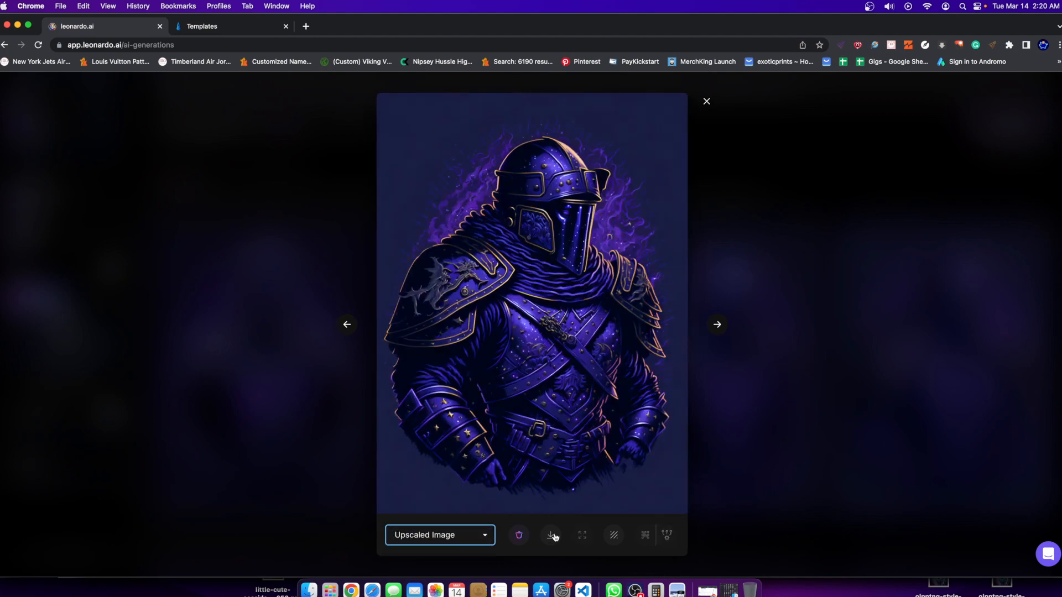
Save the upscaled fourth knight image to the Downloads folder under its default name and close the enlarged view.
{"action": "right_click", "coordinate": [534, 380]}
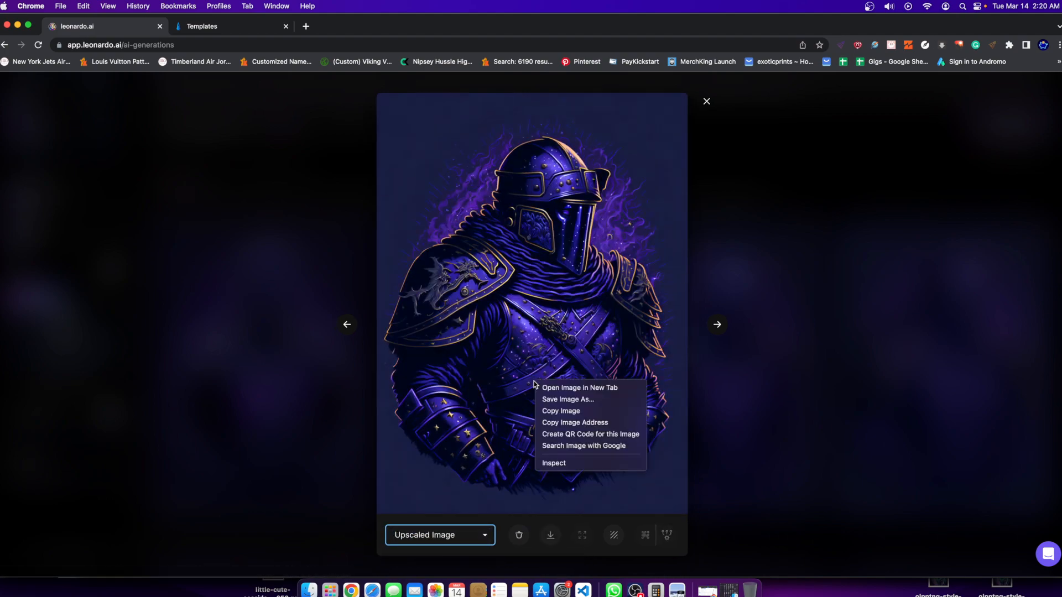
{"action": "left_click", "coordinate": [562, 399]}
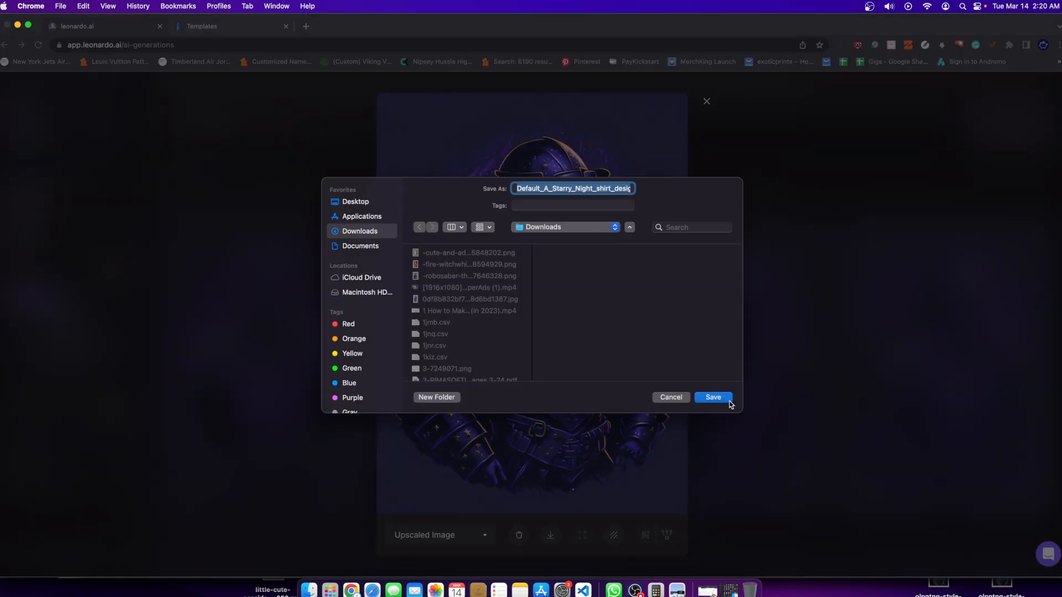
{"action": "left_click", "coordinate": [730, 403]}
{"action": "left_click", "coordinate": [778, 240]}
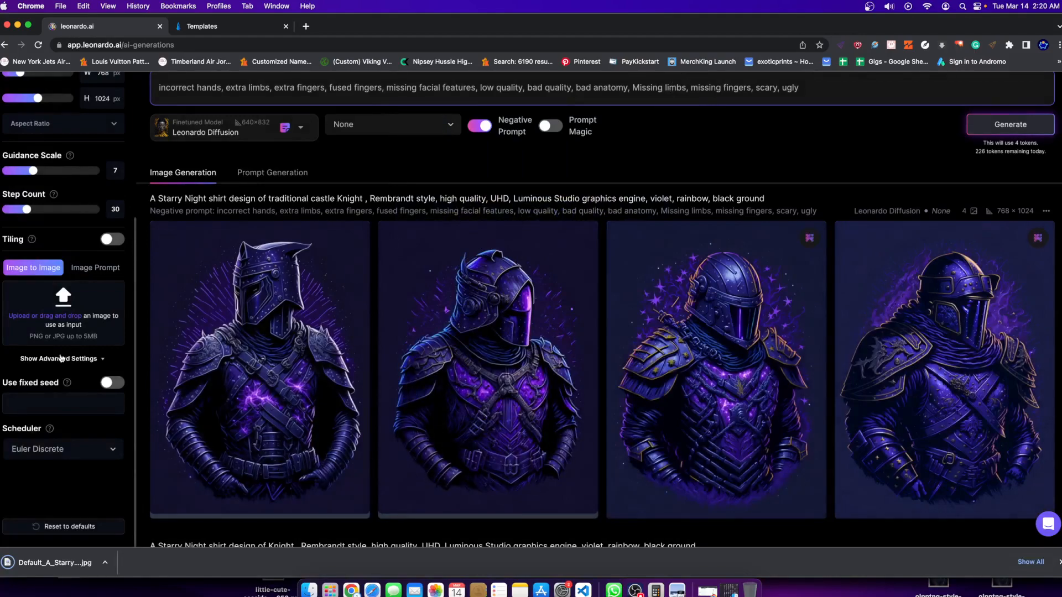
Load the downloaded upscaled knight as the Image to Image input and generate a new set with the traditional castle Knight prompt.
{"action": "left_click_drag", "start_coordinate": [8, 564], "coordinate": [34, 302]}
{"action": "scroll", "coordinate": [71, 425], "scroll_direction": "up", "scroll_amount": 4}
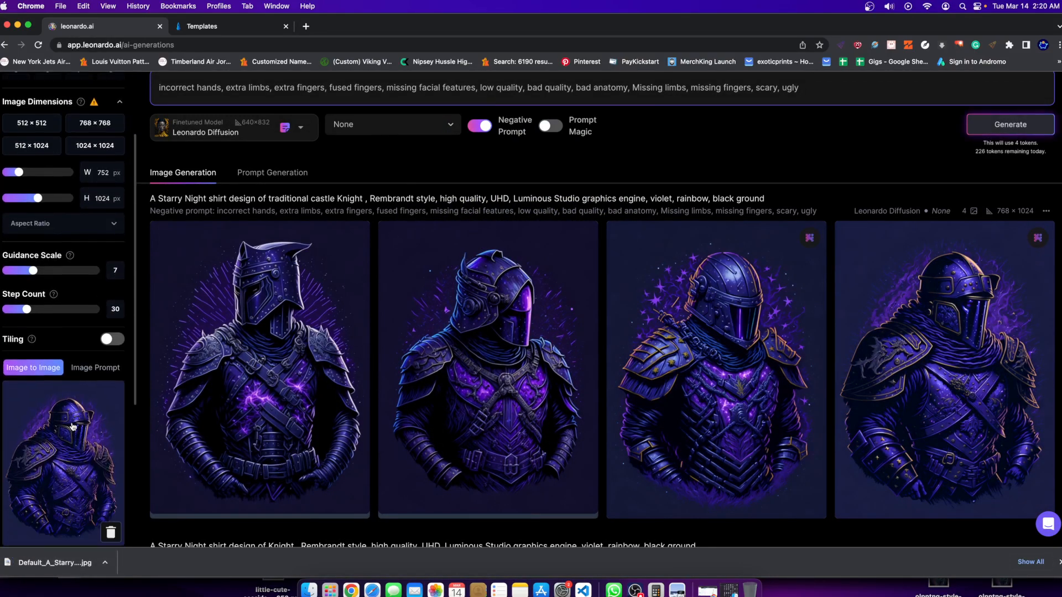
{"action": "scroll", "coordinate": [82, 427], "scroll_direction": "down", "scroll_amount": 5}
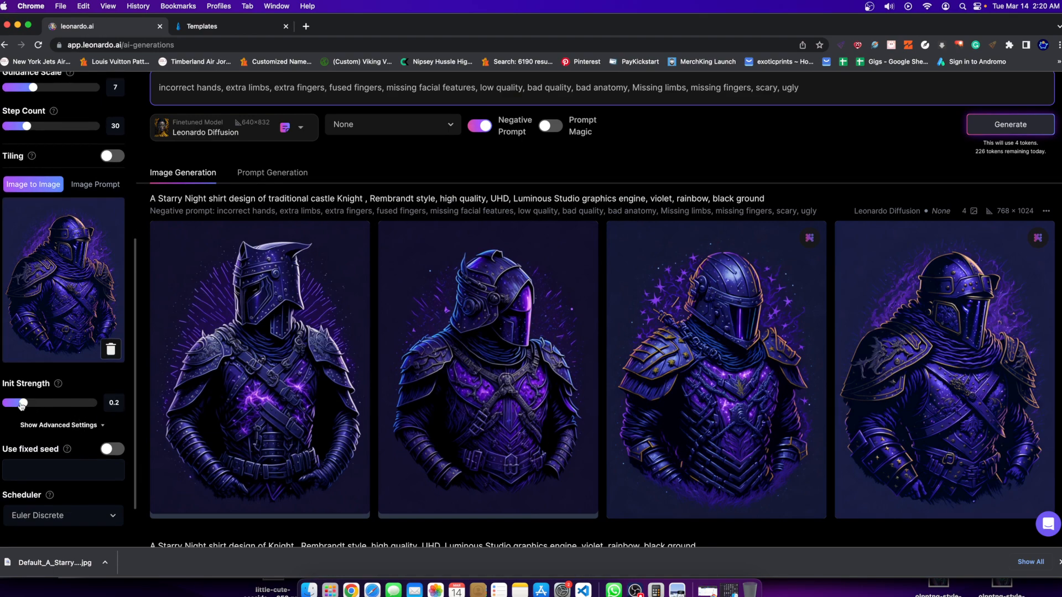
{"action": "scroll", "coordinate": [295, 183], "scroll_direction": "up", "scroll_amount": 3}
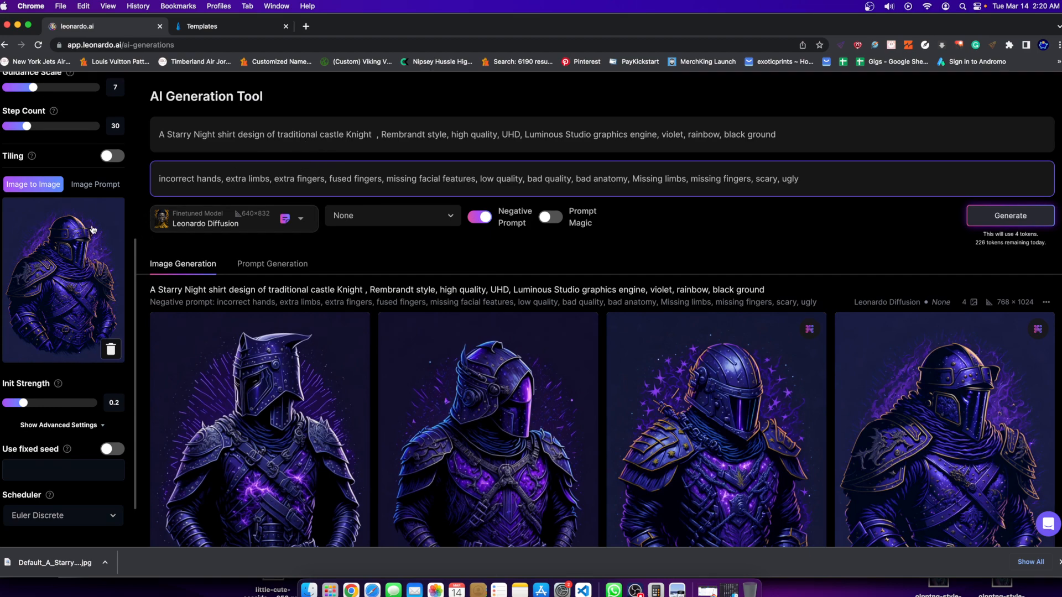
{"action": "left_click", "coordinate": [1009, 216]}
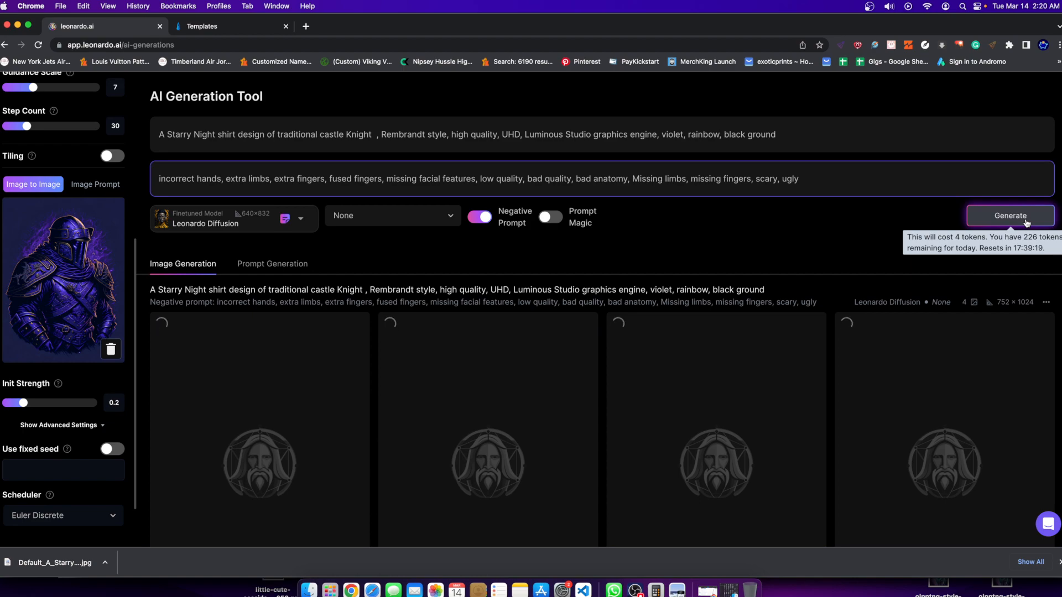
Compare the previous knight sets with the source image while the new set renders, and review the finished set.
{"action": "scroll", "coordinate": [855, 286], "scroll_direction": "down", "scroll_amount": 7}
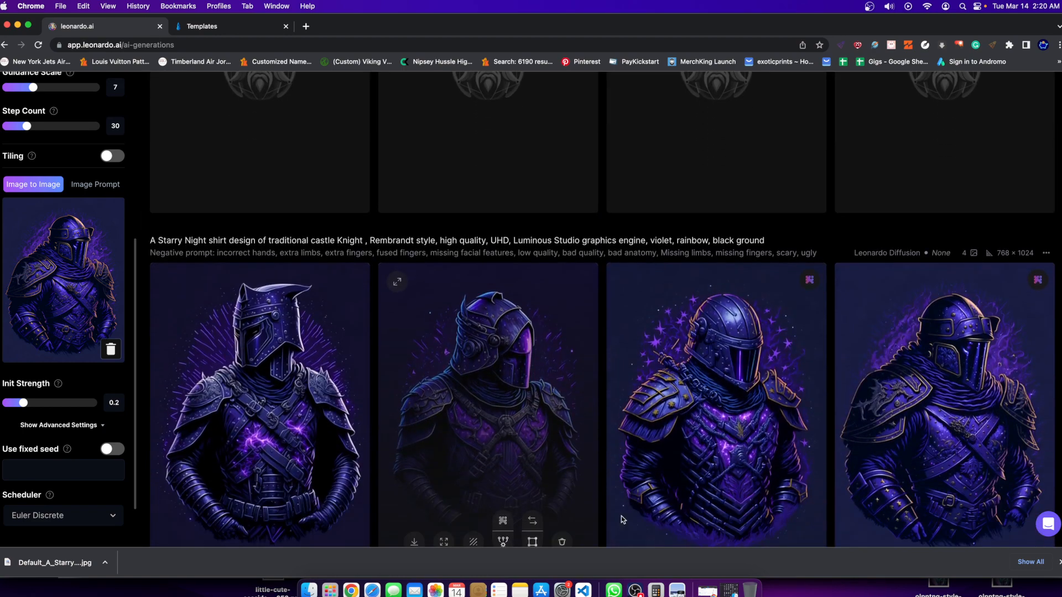
{"action": "scroll", "coordinate": [363, 393], "scroll_direction": "down", "scroll_amount": 3}
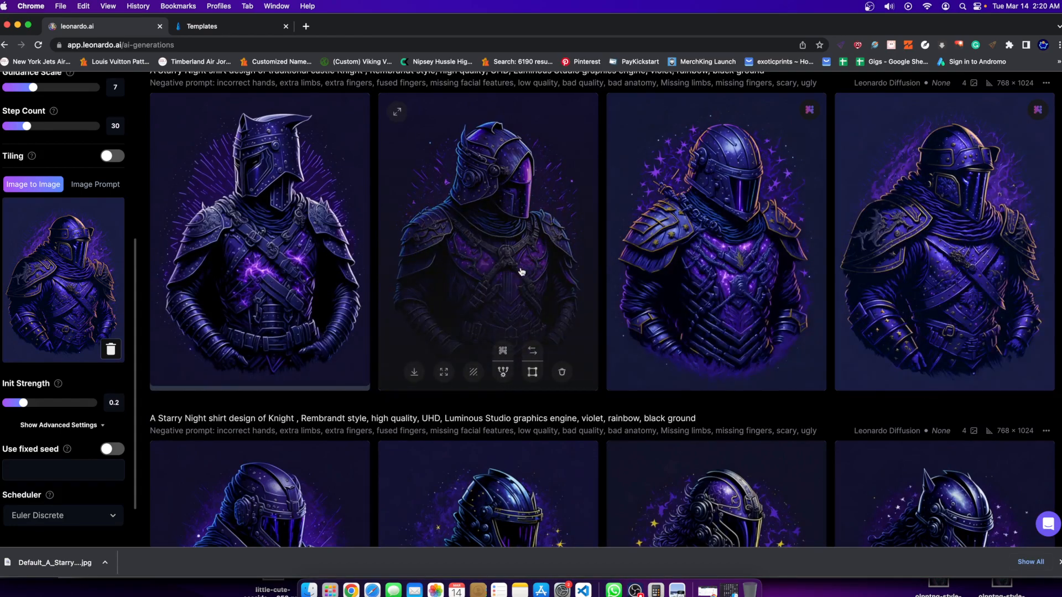
{"action": "scroll", "coordinate": [305, 295], "scroll_direction": "up", "scroll_amount": 3}
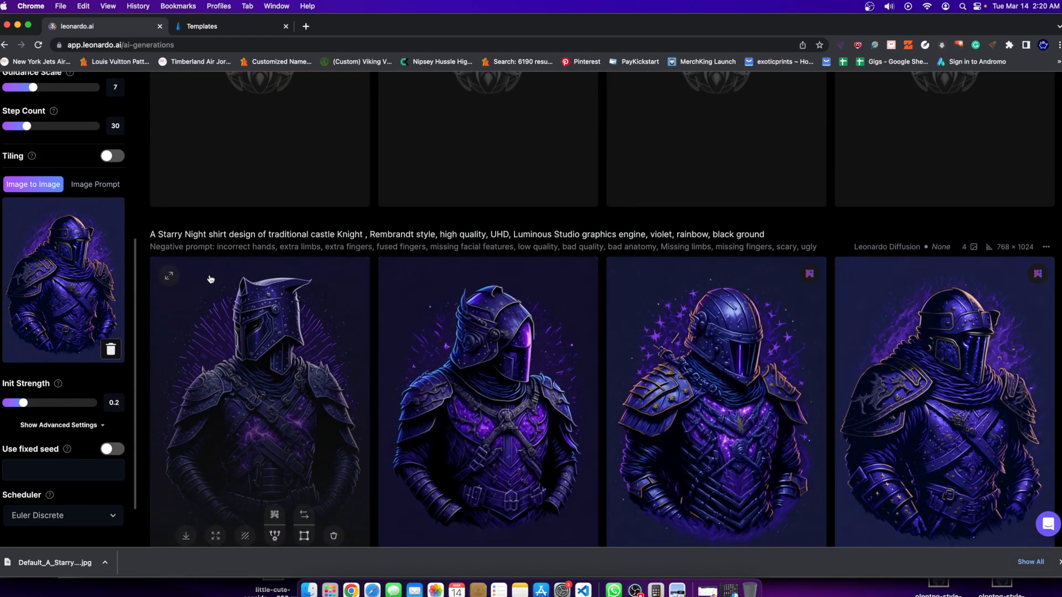
{"action": "scroll", "coordinate": [553, 287], "scroll_direction": "down", "scroll_amount": 3}
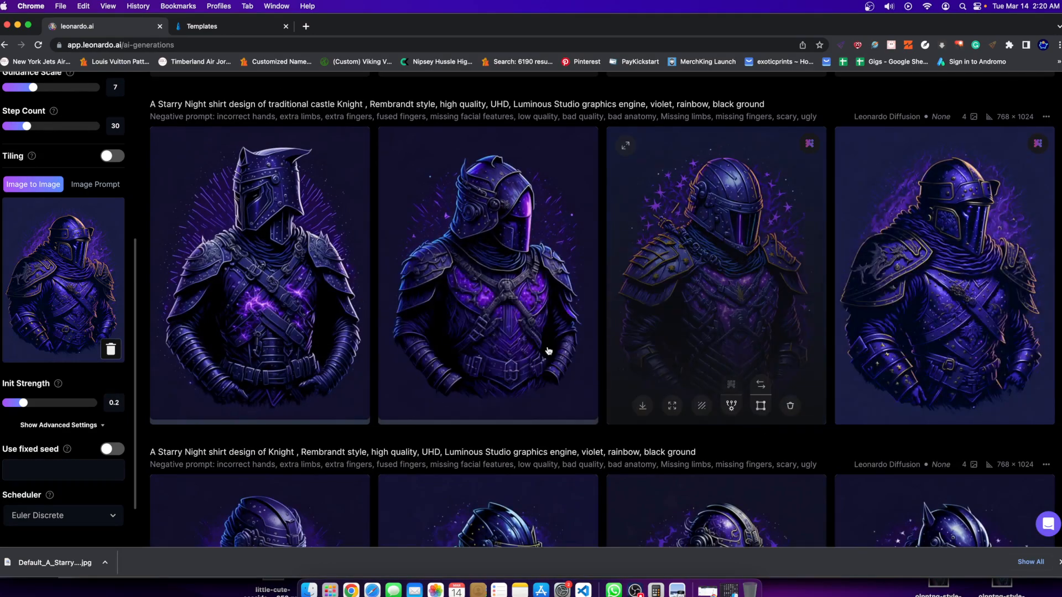
{"action": "scroll", "coordinate": [716, 298], "scroll_direction": "down", "scroll_amount": 3}
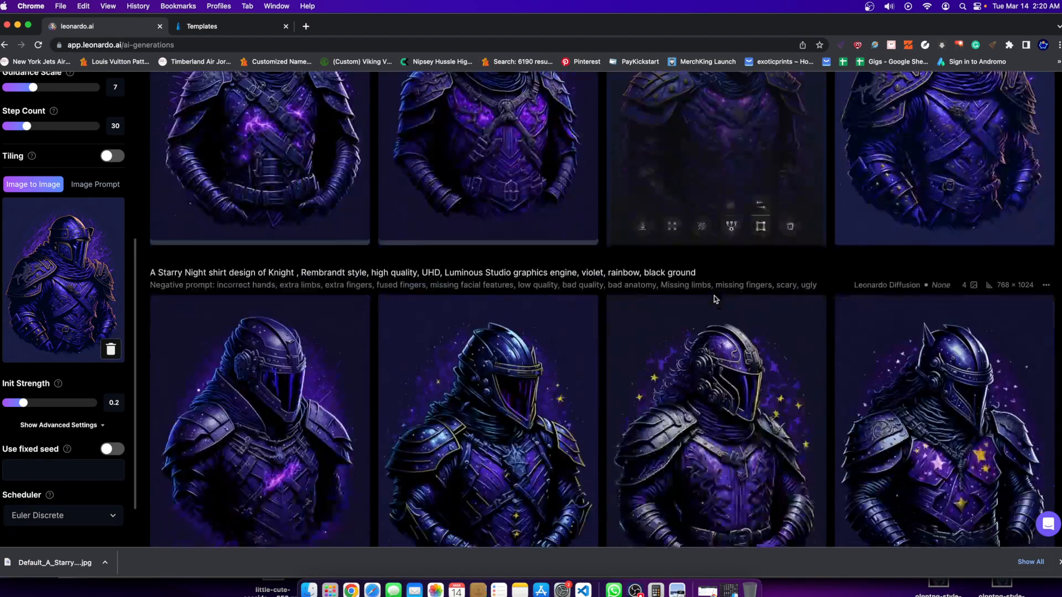
{"action": "scroll", "coordinate": [416, 263], "scroll_direction": "up", "scroll_amount": 10}
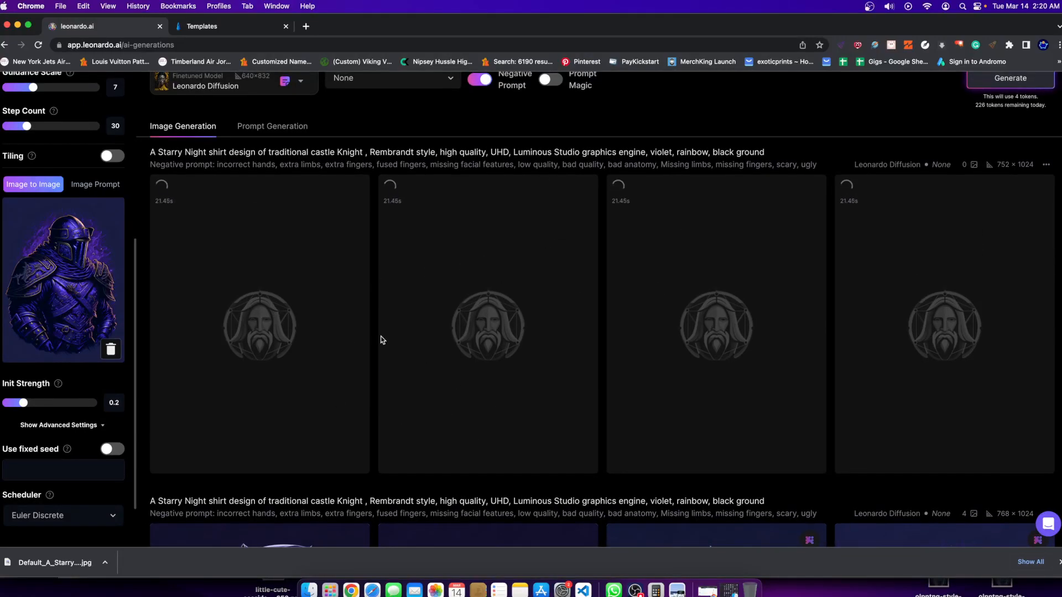
{"action": "scroll", "coordinate": [313, 375], "scroll_direction": "down", "scroll_amount": 2}
{"action": "scroll", "coordinate": [286, 390], "scroll_direction": "down", "scroll_amount": 4}
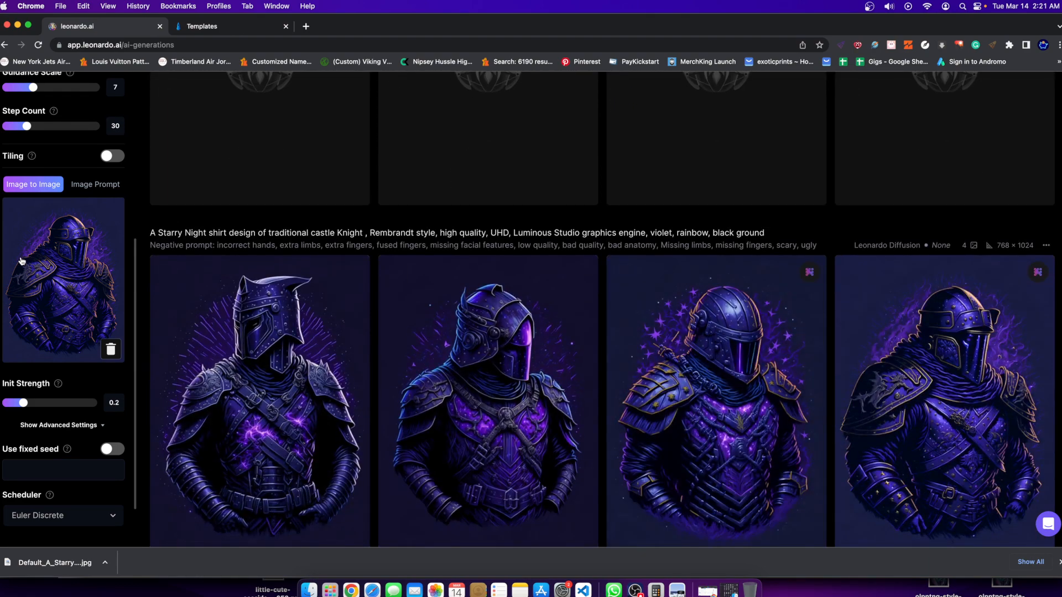
{"action": "scroll", "coordinate": [180, 498], "scroll_direction": "up", "scroll_amount": 4}
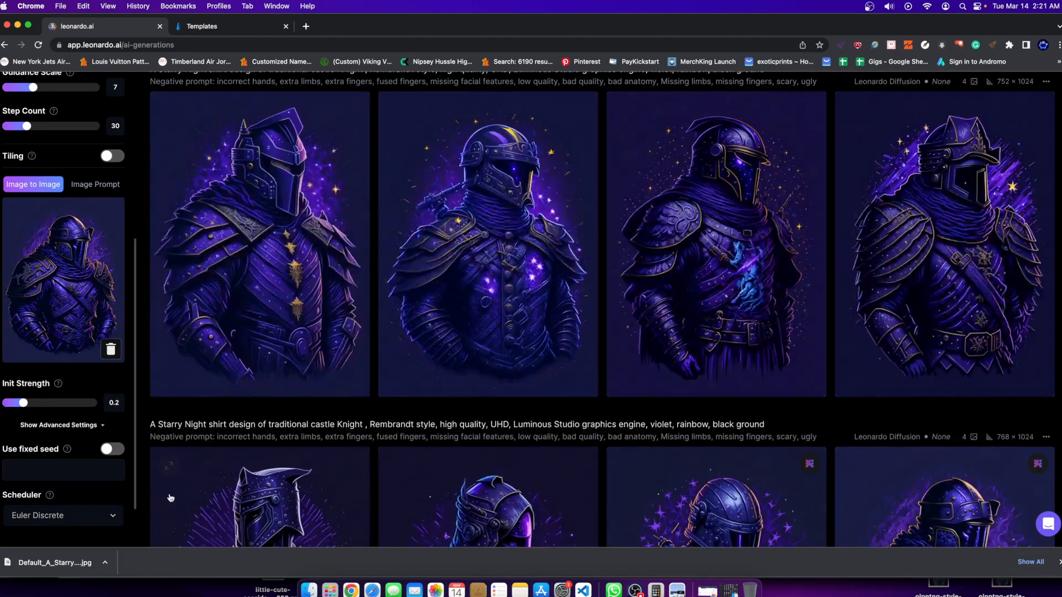
{"action": "scroll", "coordinate": [137, 474], "scroll_direction": "up", "scroll_amount": 2}
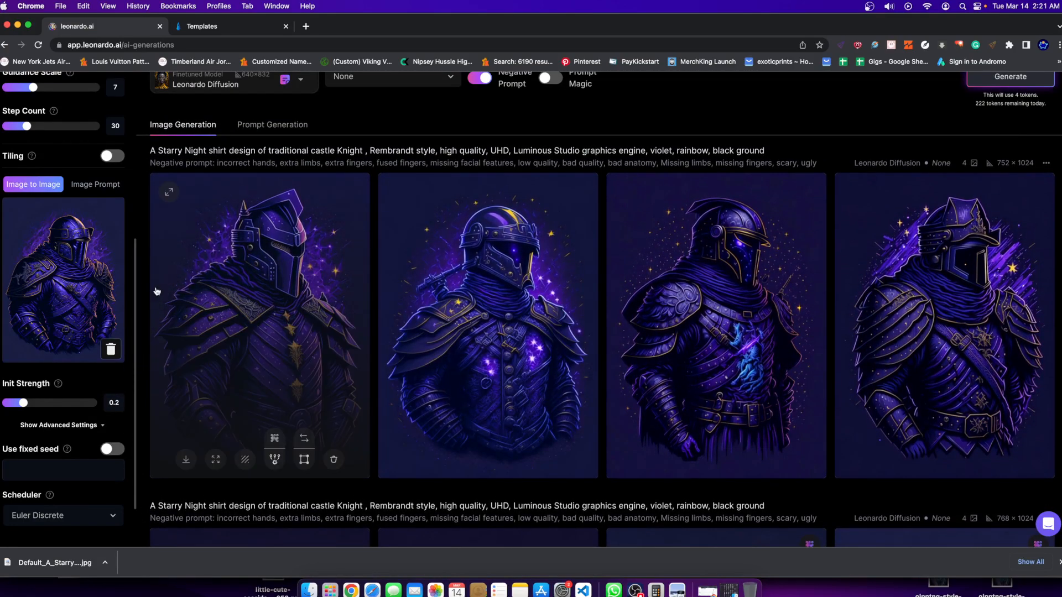
Examine the second and third knights of the newest set in the enlarged view.
{"action": "left_click", "coordinate": [529, 276]}
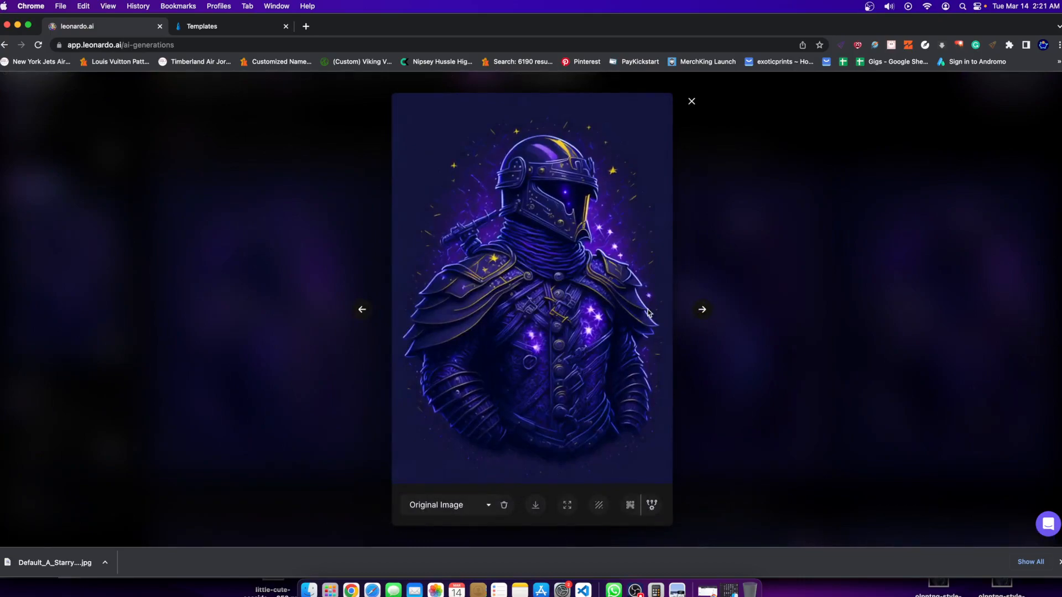
{"action": "left_click", "coordinate": [773, 265]}
{"action": "left_click", "coordinate": [701, 303]}
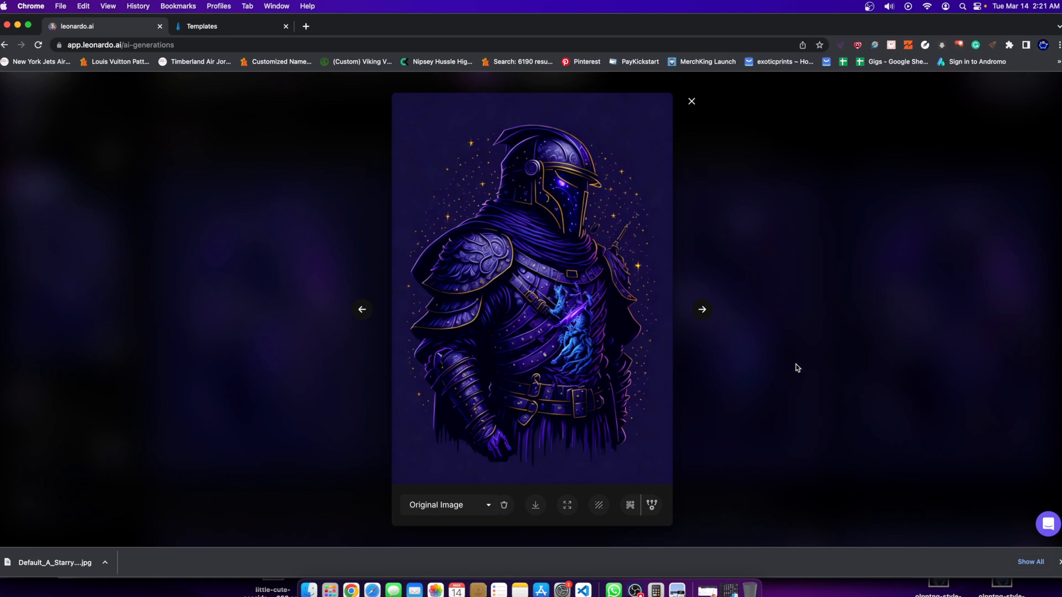
Examine the fourth and first knights of the newest set in the enlarged view and close it.
{"action": "left_click", "coordinate": [766, 352]}
{"action": "left_click", "coordinate": [928, 339]}
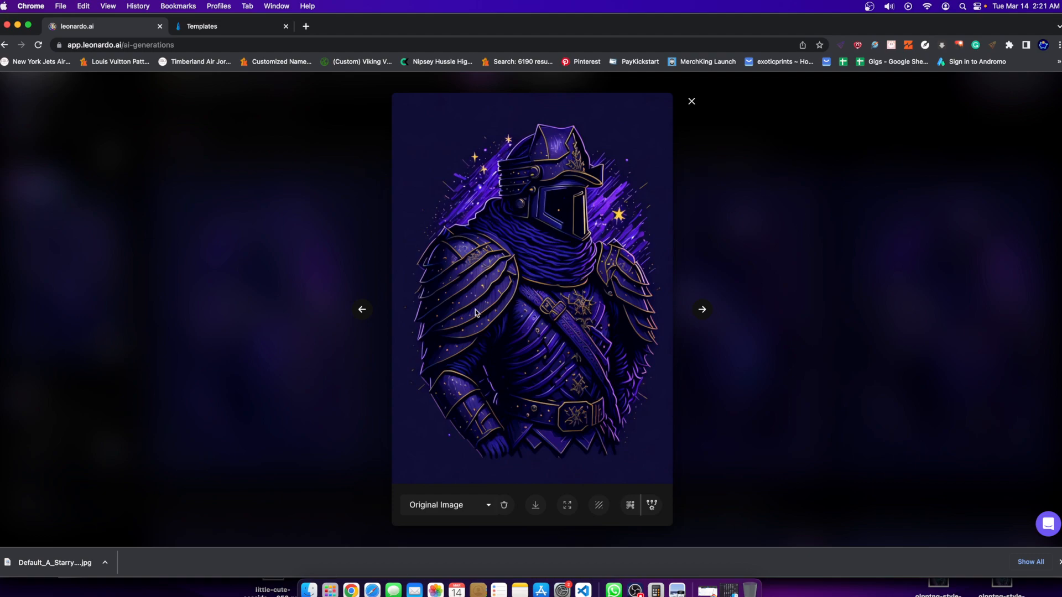
{"action": "left_click", "coordinate": [771, 298]}
{"action": "left_click", "coordinate": [201, 349]}
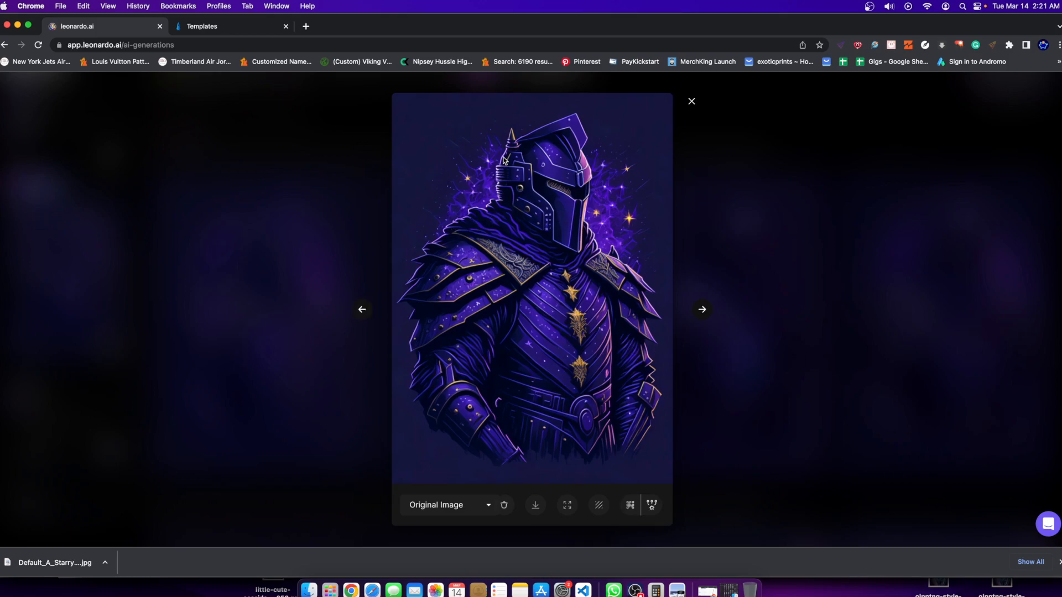
{"action": "left_click", "coordinate": [770, 271]}
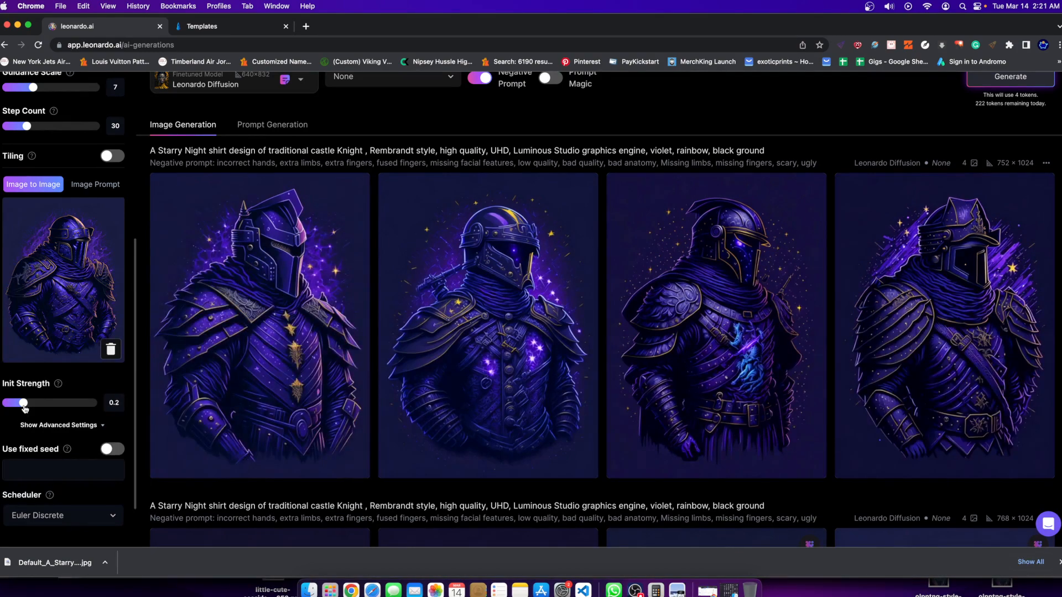
Set the Guidance Scale to 9 and the Init Strength to 0.3, and generate another set of knights from the same source image.
{"action": "left_click_drag", "start_coordinate": [25, 407], "coordinate": [30, 404]}
{"action": "scroll", "coordinate": [166, 348], "scroll_direction": "down", "scroll_amount": 3}
{"action": "scroll", "coordinate": [107, 389], "scroll_direction": "up", "scroll_amount": 5}
{"action": "scroll", "coordinate": [67, 387], "scroll_direction": "down", "scroll_amount": 5}
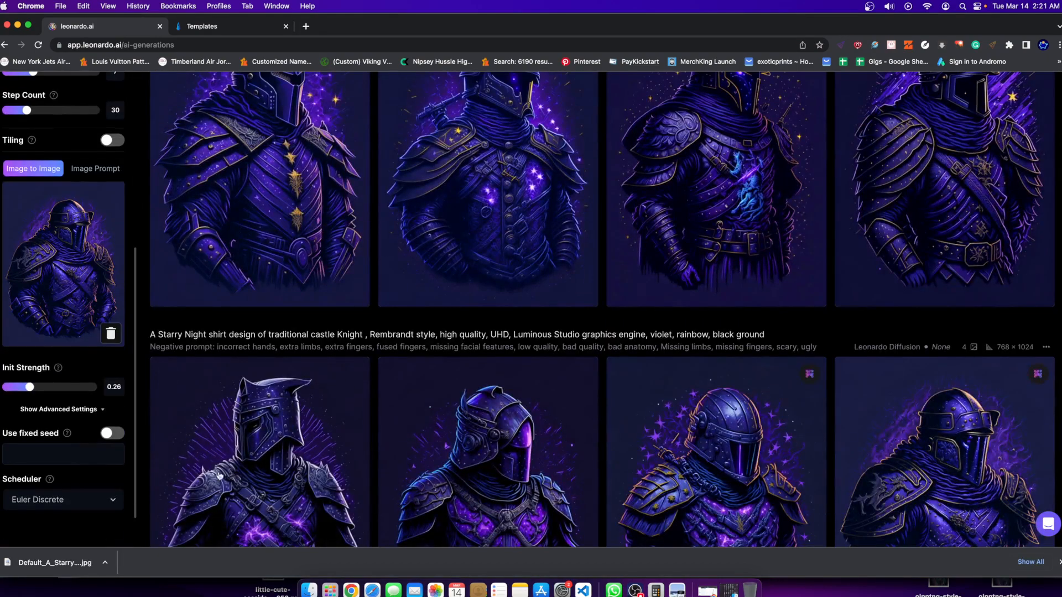
{"action": "scroll", "coordinate": [192, 340], "scroll_direction": "up", "scroll_amount": 10}
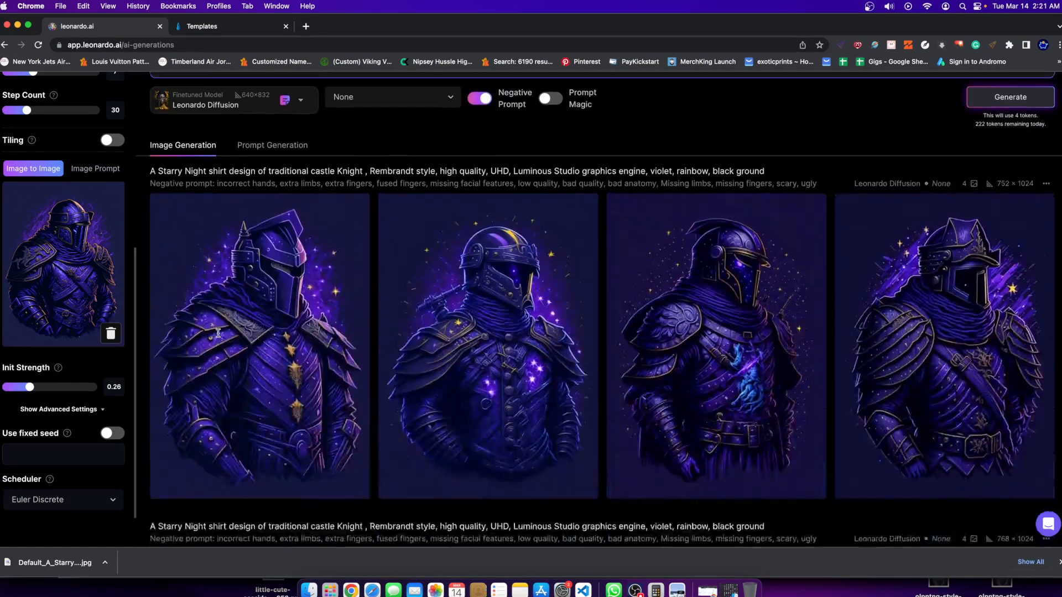
{"action": "scroll", "coordinate": [32, 134], "scroll_direction": "up", "scroll_amount": 2}
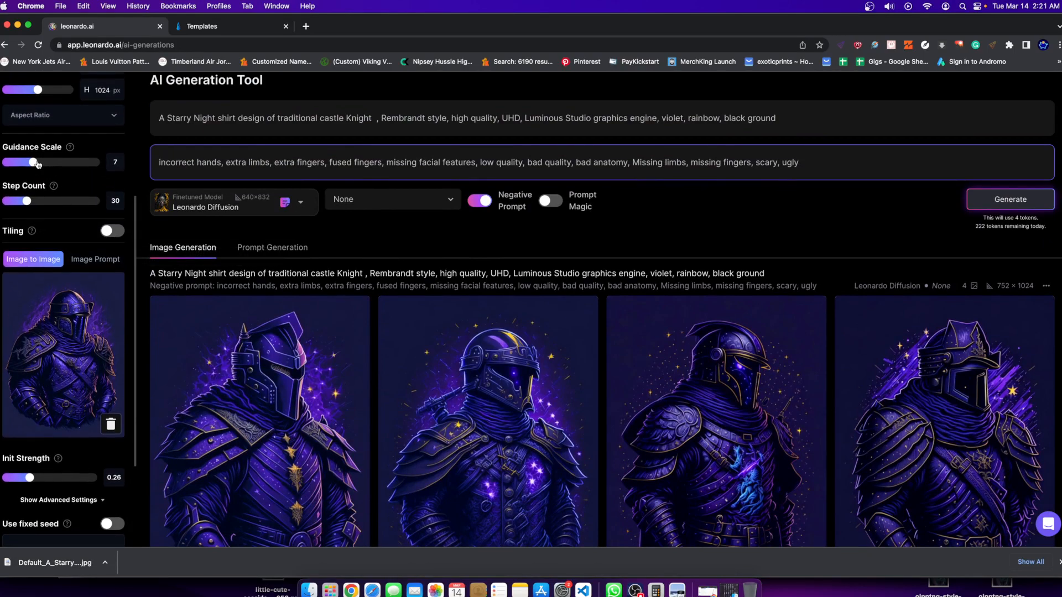
{"action": "left_click_drag", "start_coordinate": [36, 164], "coordinate": [44, 163]}
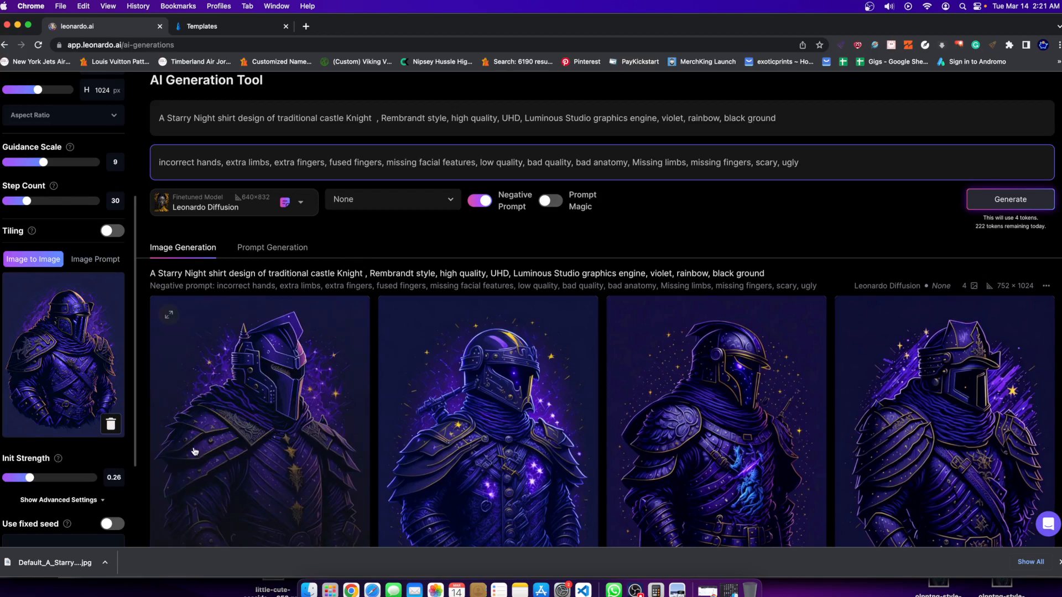
{"action": "left_click_drag", "start_coordinate": [31, 479], "coordinate": [34, 479]}
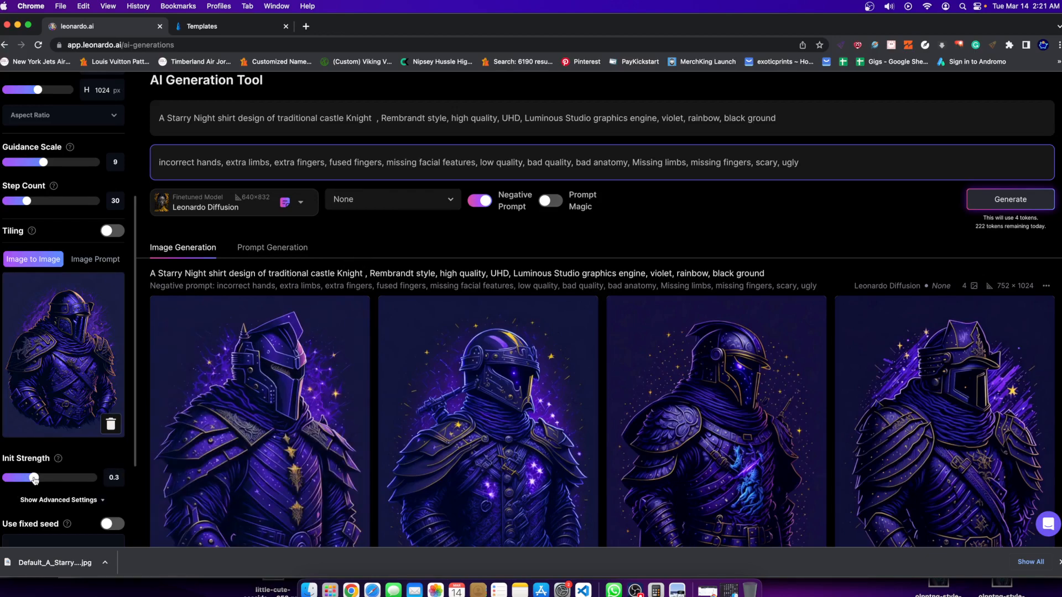
{"action": "left_click", "coordinate": [1005, 200]}
Apply Creative upscale to the third and first knights of the previous set while the new set renders.
{"action": "scroll", "coordinate": [600, 332], "scroll_direction": "down", "scroll_amount": 10}
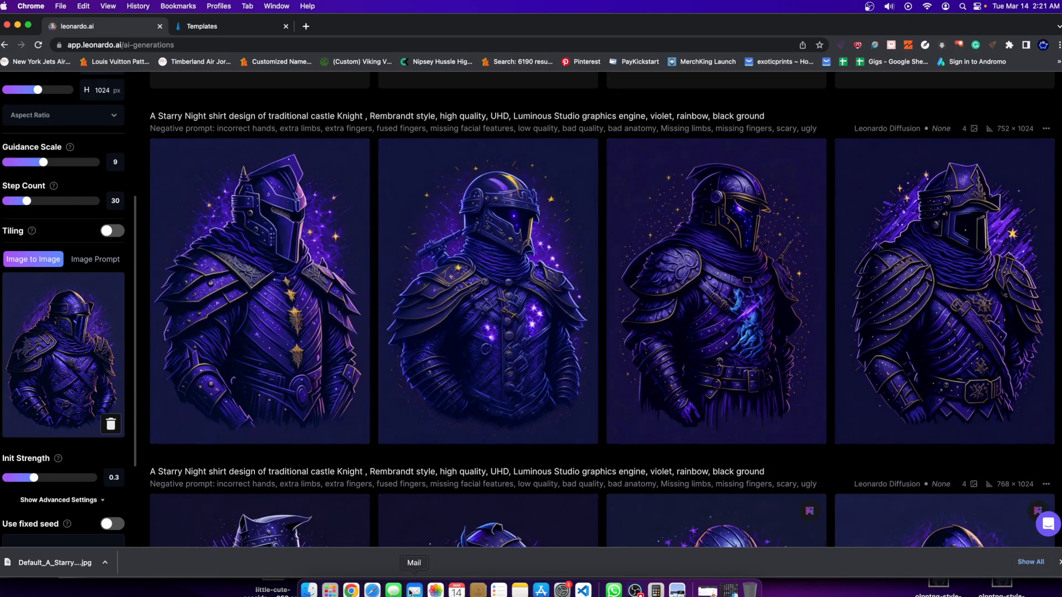
{"action": "scroll", "coordinate": [457, 374], "scroll_direction": "up", "scroll_amount": 10}
{"action": "scroll", "coordinate": [262, 408], "scroll_direction": "down", "scroll_amount": 8}
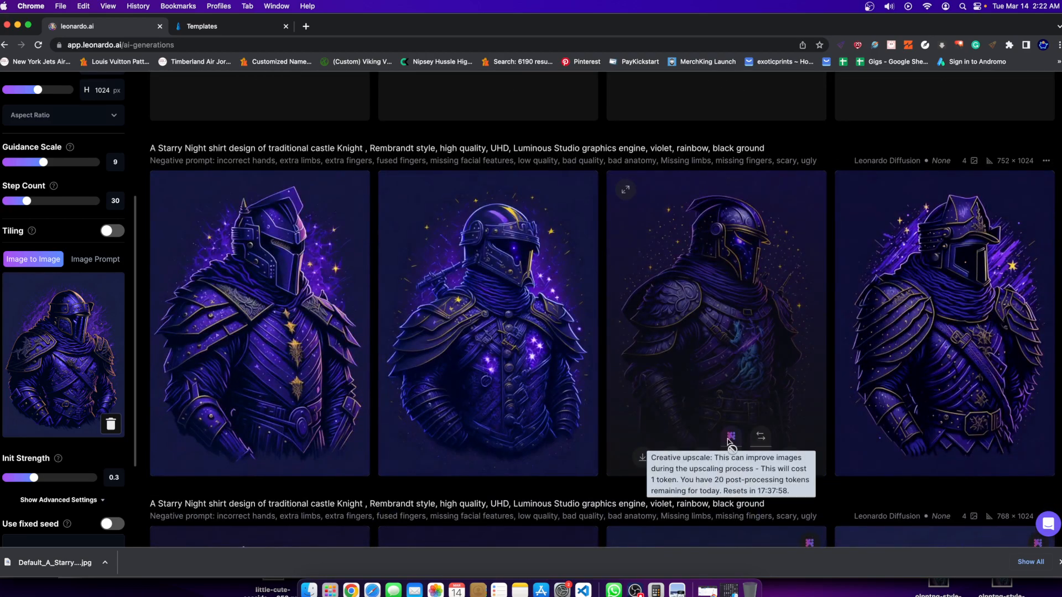
{"action": "left_click", "coordinate": [730, 440]}
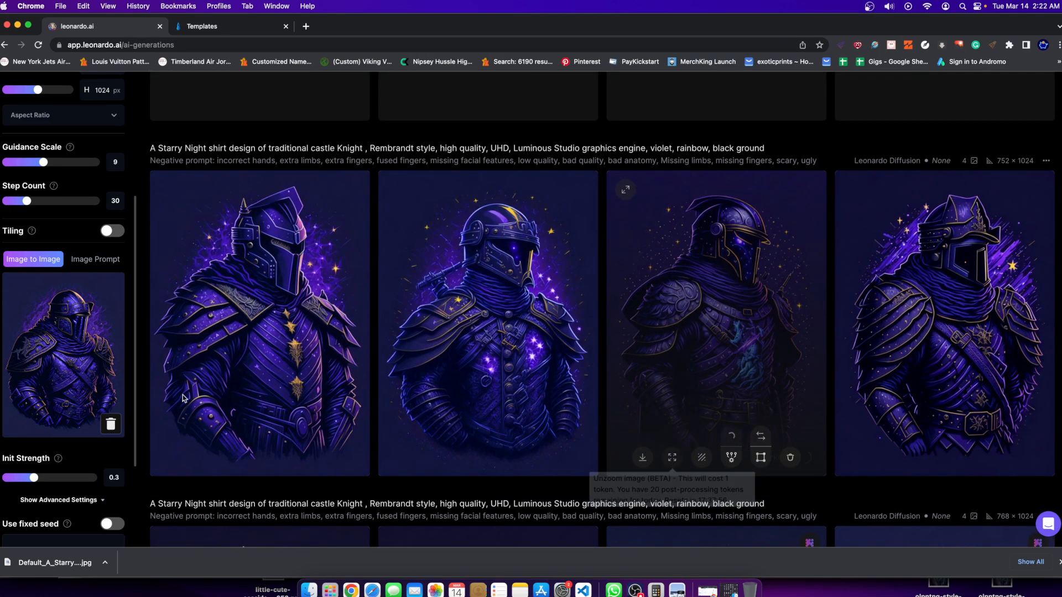
{"action": "left_click", "coordinate": [274, 436]}
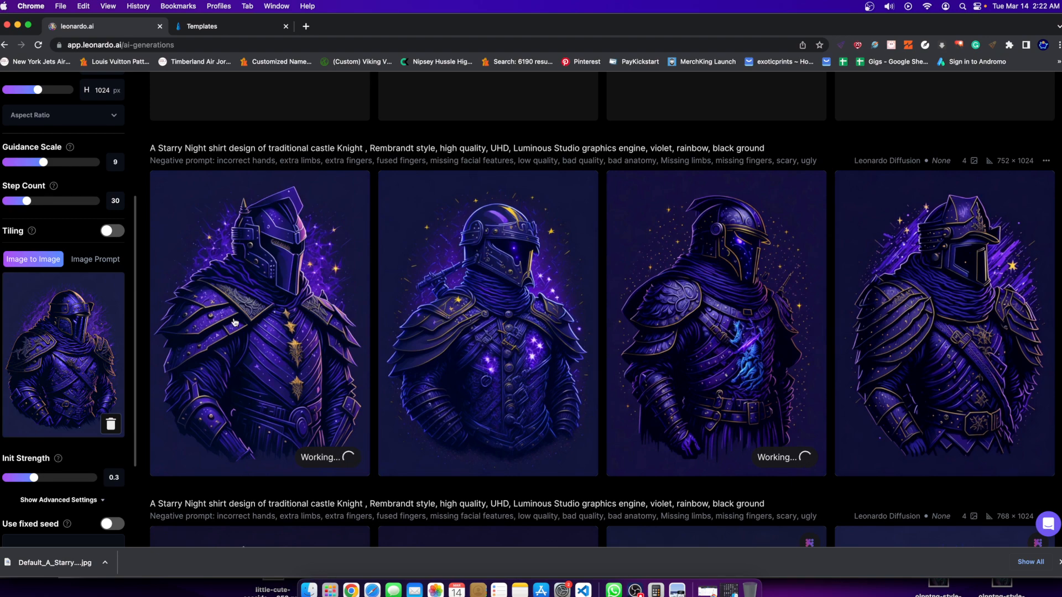
{"action": "mouse_move", "coordinate": [236, 391]}
{"action": "mouse_move", "coordinate": [538, 408]}
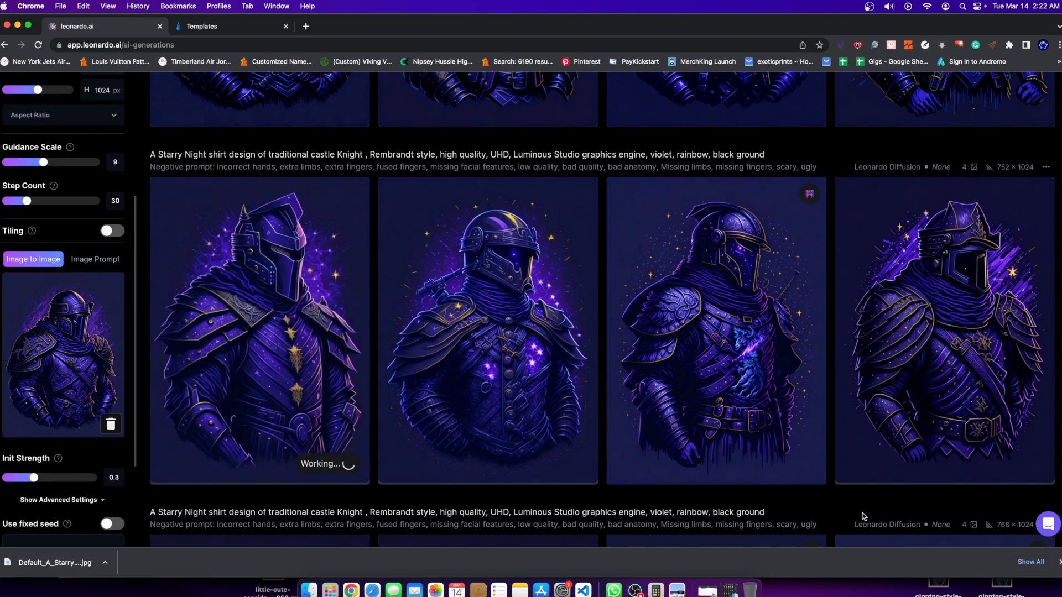
{"action": "scroll", "coordinate": [659, 382], "scroll_direction": "up", "scroll_amount": 10}
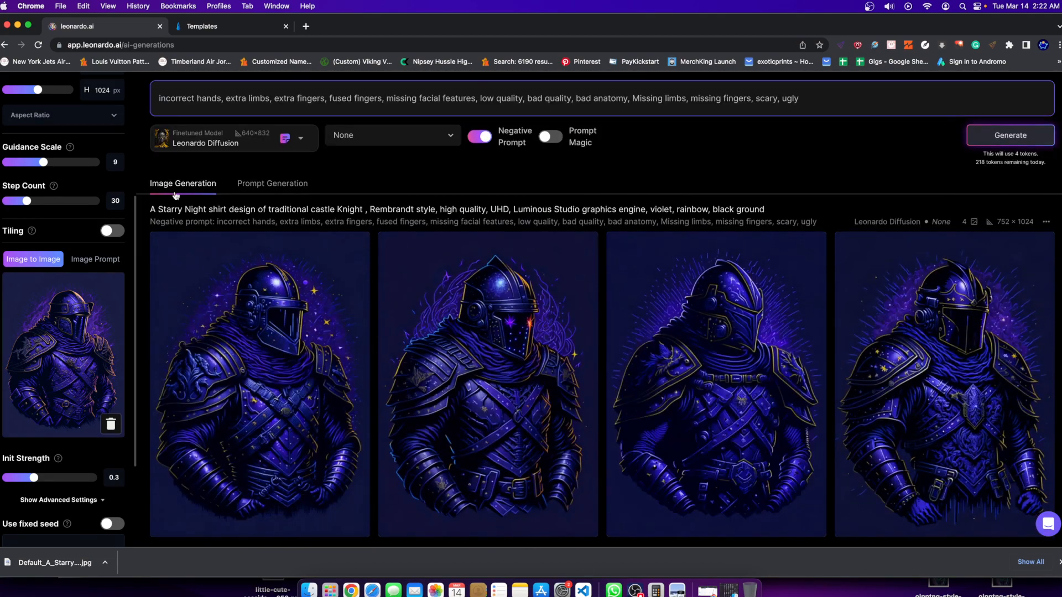
Switch to the Rocket Web Builder templates page and browse all designs in the Funnels category.
{"action": "left_click", "coordinate": [232, 27]}
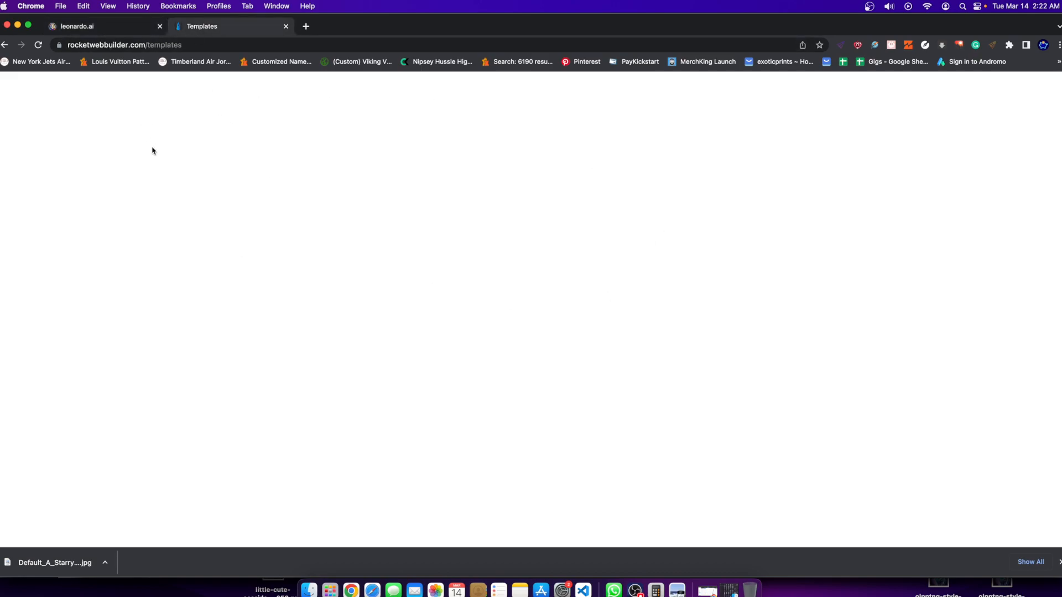
{"action": "scroll", "coordinate": [685, 207], "scroll_direction": "up", "scroll_amount": 4}
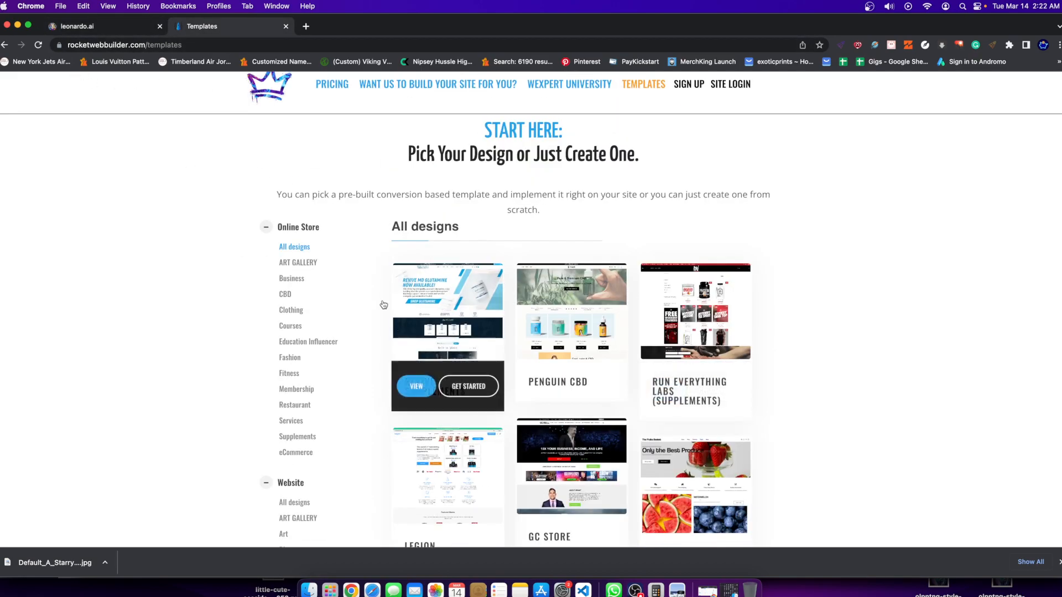
{"action": "scroll", "coordinate": [382, 305], "scroll_direction": "down", "scroll_amount": 4}
{"action": "scroll", "coordinate": [329, 340], "scroll_direction": "down", "scroll_amount": 5}
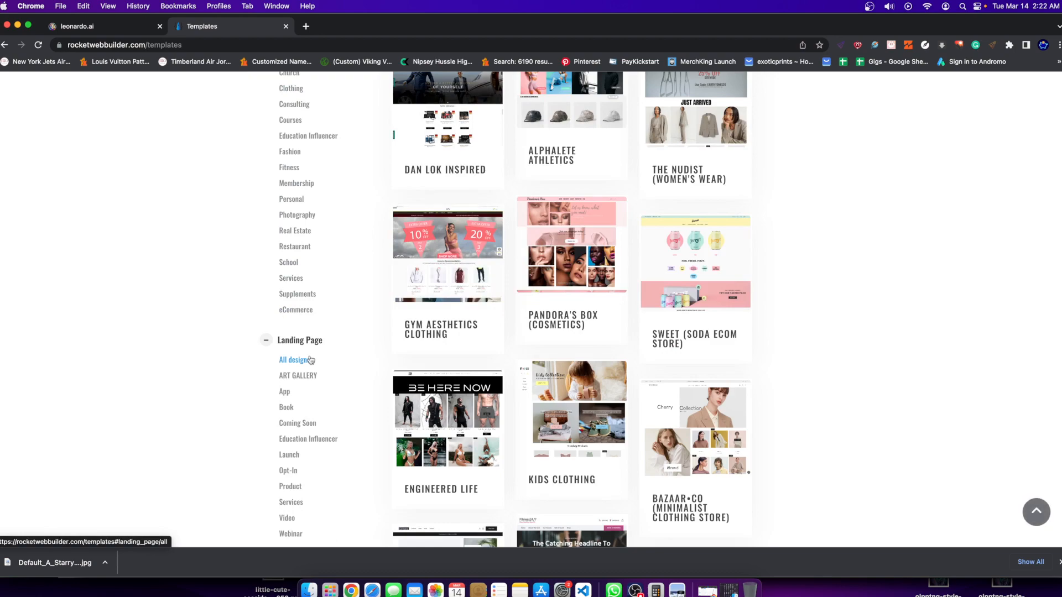
{"action": "scroll", "coordinate": [308, 359], "scroll_direction": "down", "scroll_amount": 3}
{"action": "scroll", "coordinate": [310, 479], "scroll_direction": "down", "scroll_amount": 1}
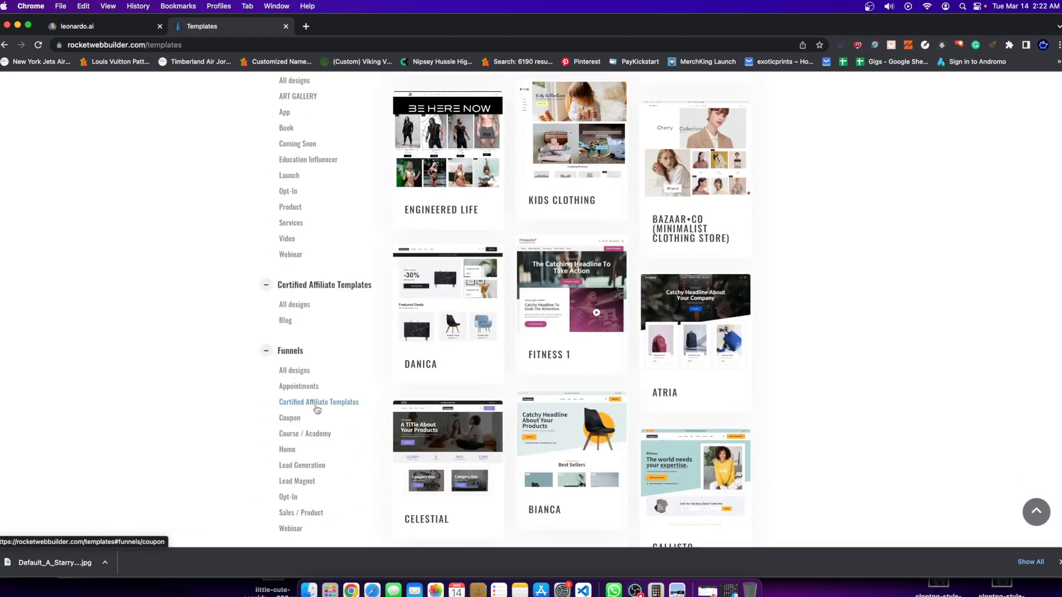
{"action": "left_click", "coordinate": [295, 370]}
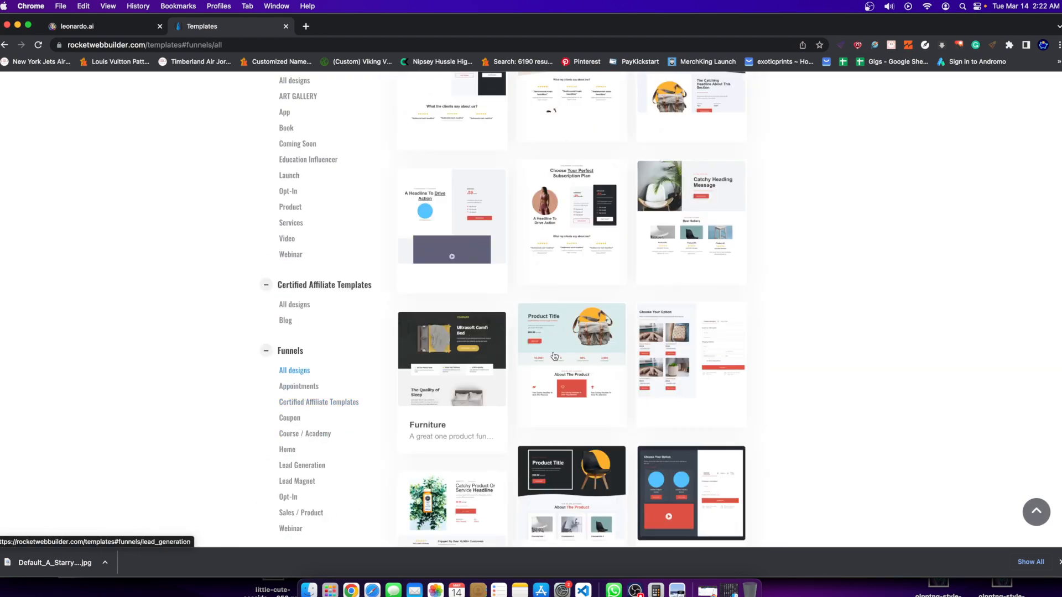
{"action": "scroll", "coordinate": [511, 254], "scroll_direction": "up", "scroll_amount": 1}
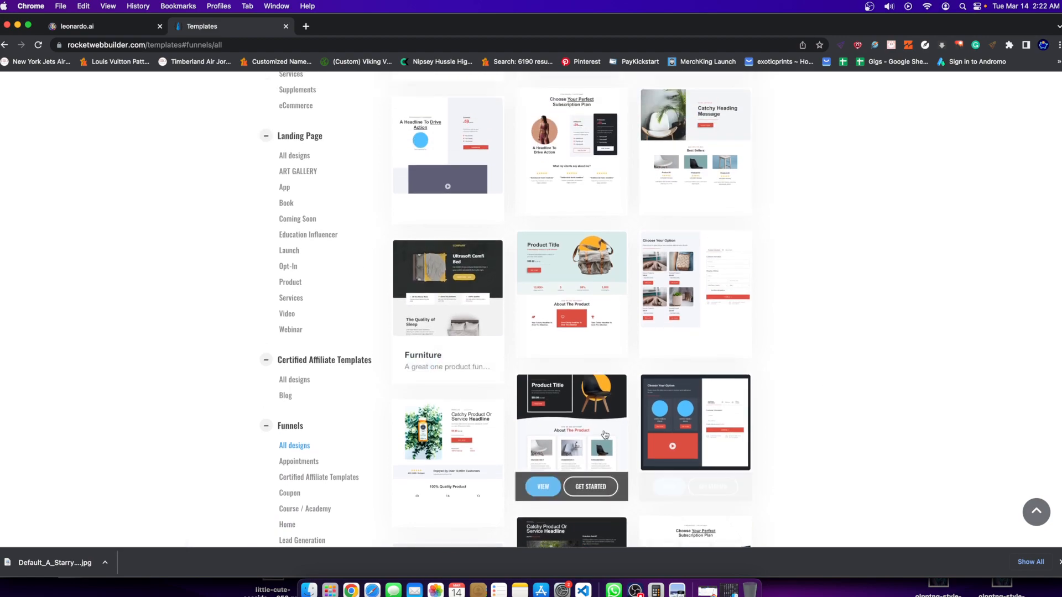
Preview the dark product funnel with the yellow-and-black chair and look through its Product page.
{"action": "left_click", "coordinate": [572, 479]}
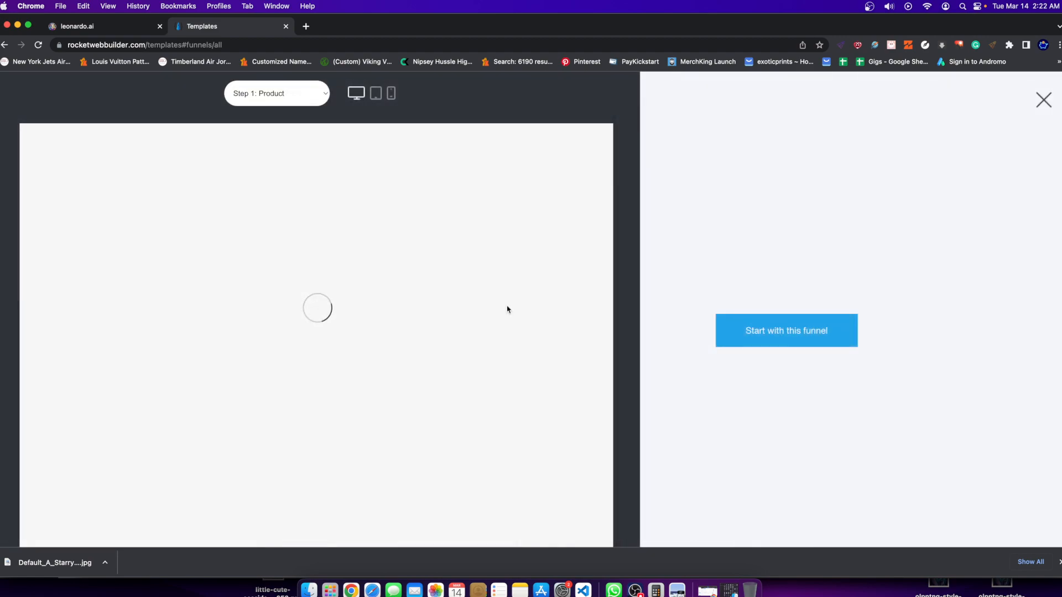
{"action": "scroll", "coordinate": [481, 208], "scroll_direction": "down", "scroll_amount": 3}
{"action": "scroll", "coordinate": [474, 210], "scroll_direction": "up", "scroll_amount": 3}
{"action": "scroll", "coordinate": [421, 332], "scroll_direction": "down", "scroll_amount": 10}
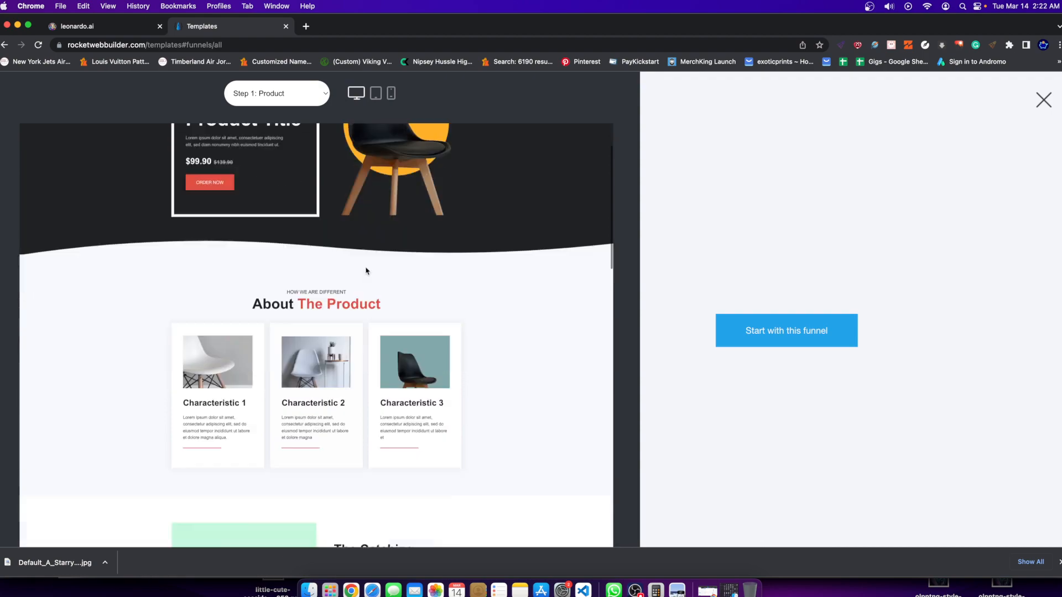
{"action": "scroll", "coordinate": [494, 415], "scroll_direction": "down", "scroll_amount": 10}
{"action": "scroll", "coordinate": [336, 443], "scroll_direction": "up", "scroll_amount": 8}
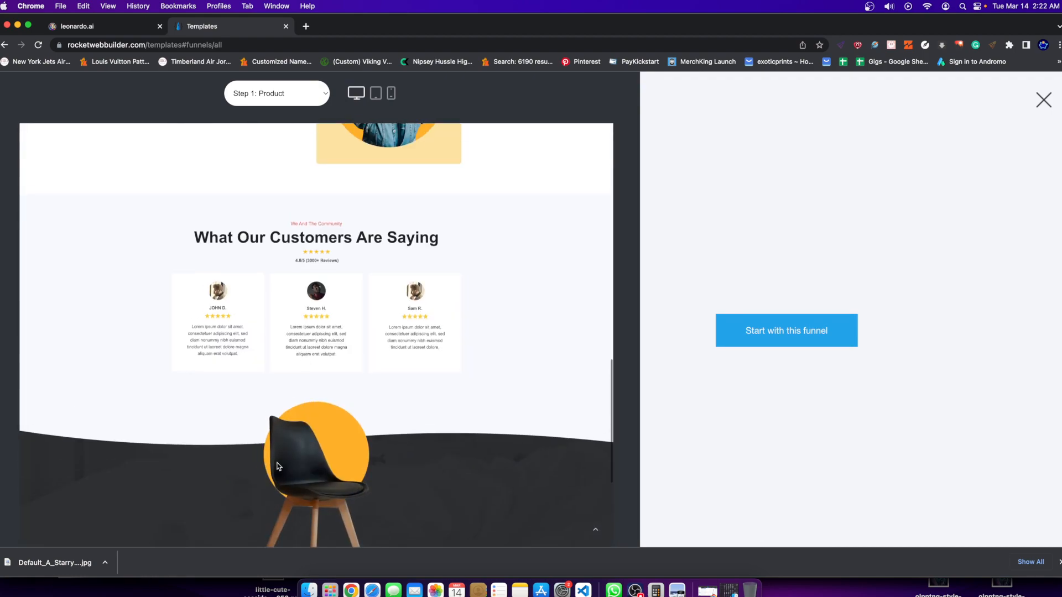
{"action": "scroll", "coordinate": [247, 480], "scroll_direction": "up", "scroll_amount": 10}
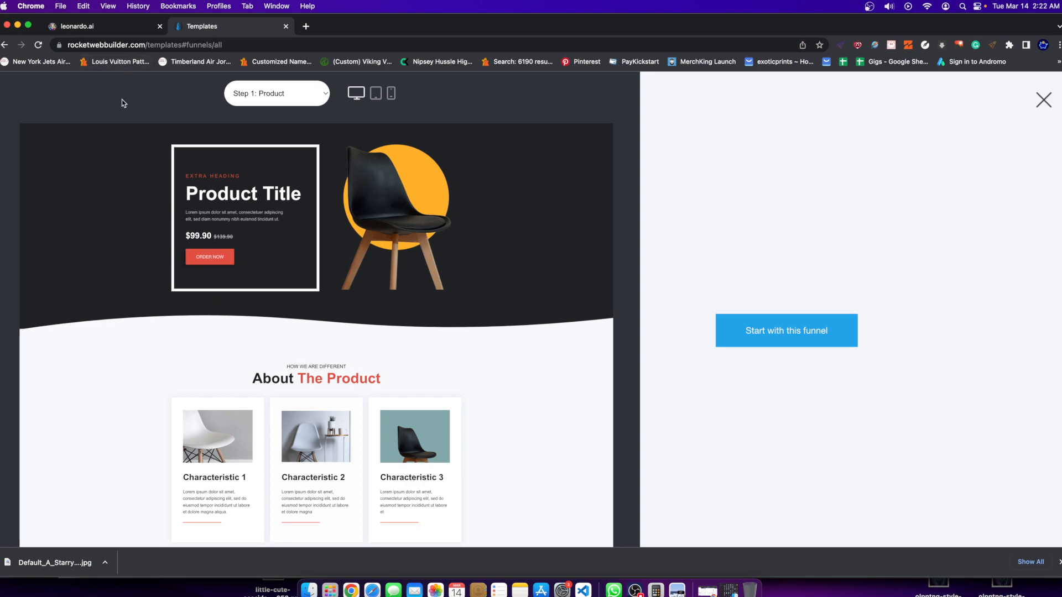
Follow the order link on the Product page and set the funnel preview to Step 2: Checkout.
{"action": "left_click", "coordinate": [269, 94]}
{"action": "left_click", "coordinate": [208, 258]}
{"action": "left_click", "coordinate": [209, 259]}
{"action": "left_click", "coordinate": [280, 94]}
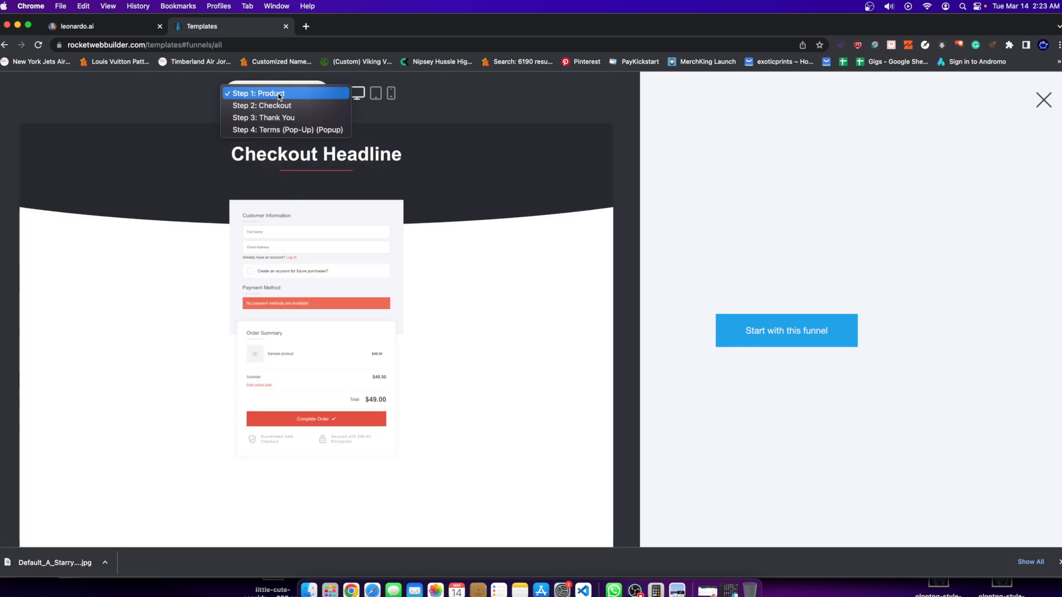
{"action": "left_click", "coordinate": [258, 105]}
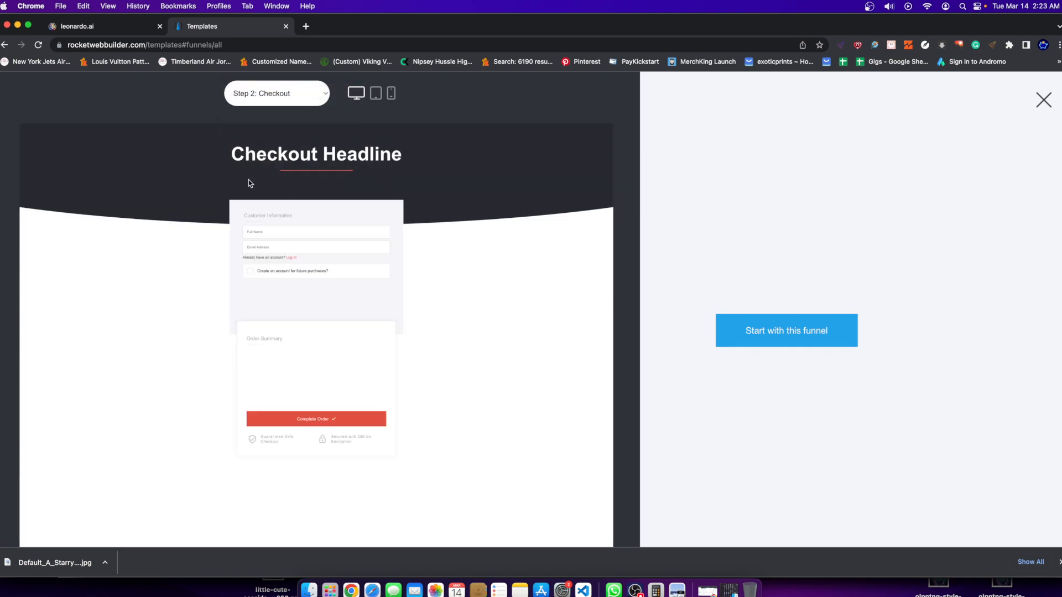
Compare the funnel's Step 2: Checkout and Step 3: Thank You pages, leaving the preview on Thank You.
{"action": "left_click", "coordinate": [272, 94]}
{"action": "left_click", "coordinate": [279, 106]}
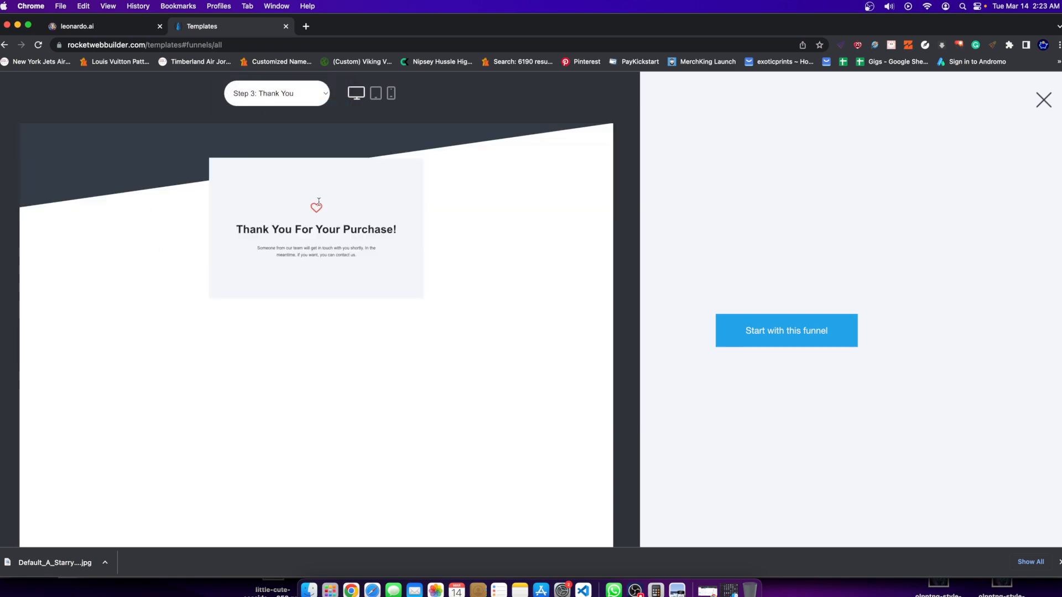
{"action": "left_click", "coordinate": [285, 98]}
{"action": "left_click", "coordinate": [260, 81]}
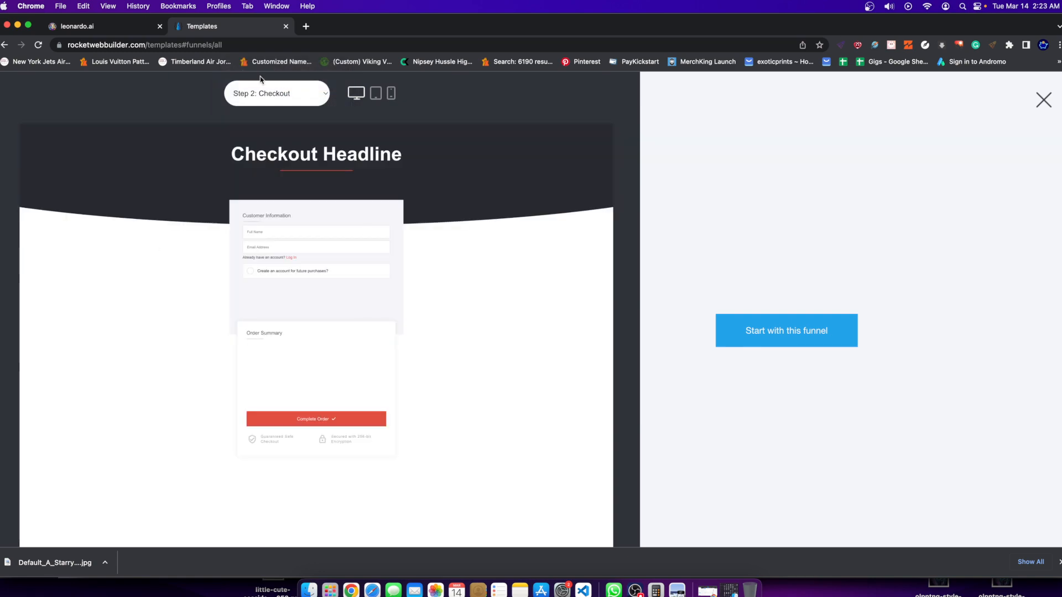
{"action": "left_click", "coordinate": [265, 93]}
{"action": "left_click", "coordinate": [264, 106]}
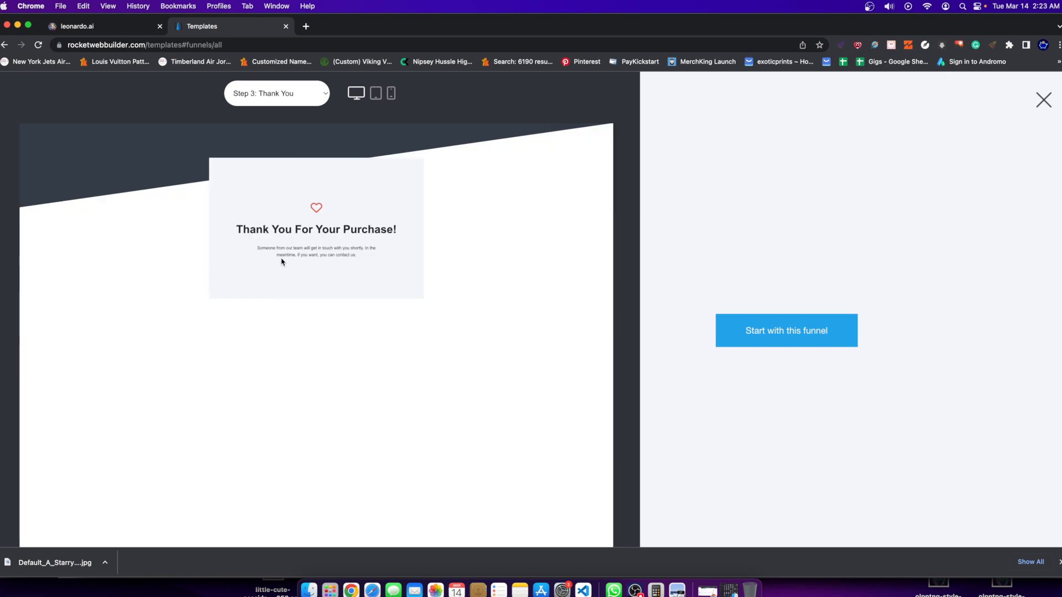
{"action": "left_click", "coordinate": [276, 95]}
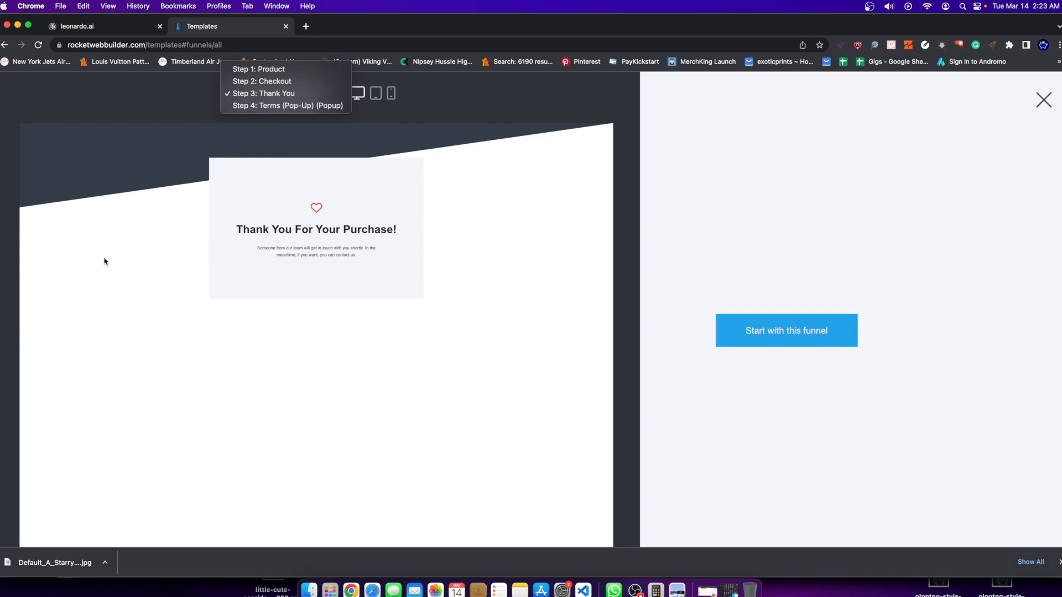
Switch back to Leonardo.Ai, apply Creative upscale to the newest set's fourth knight, and inspect the upscaled image enlarged.
{"action": "left_click", "coordinate": [91, 28]}
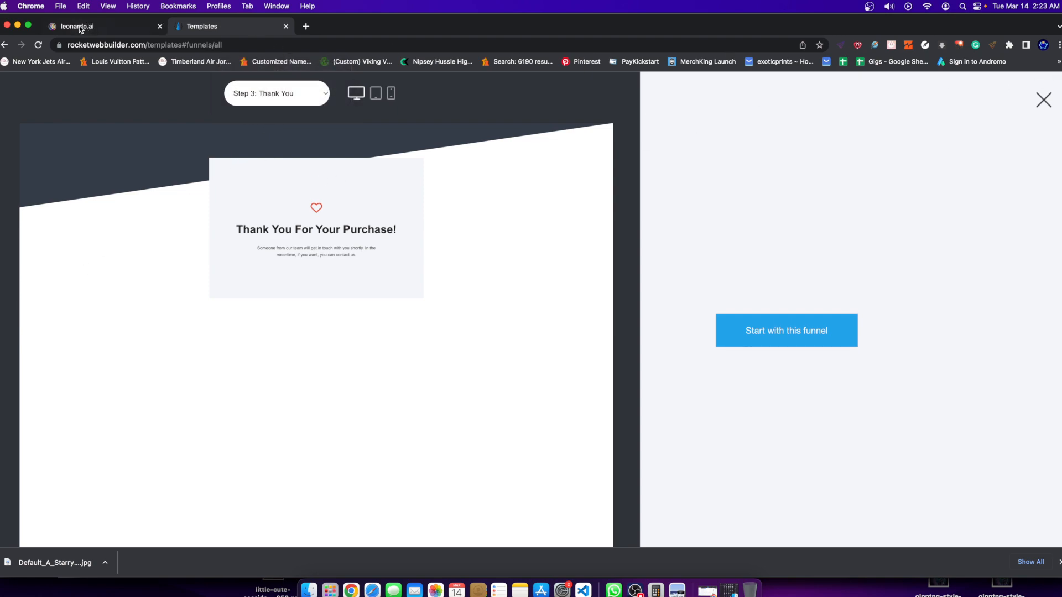
{"action": "left_click", "coordinate": [81, 28]}
{"action": "scroll", "coordinate": [486, 277], "scroll_direction": "down", "scroll_amount": 2}
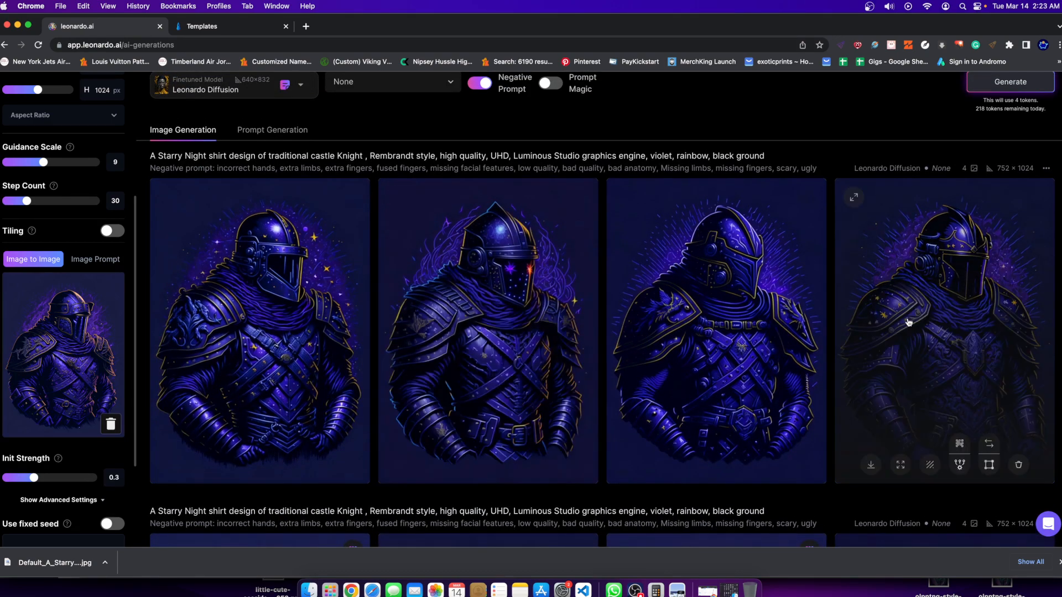
{"action": "left_click", "coordinate": [959, 445]}
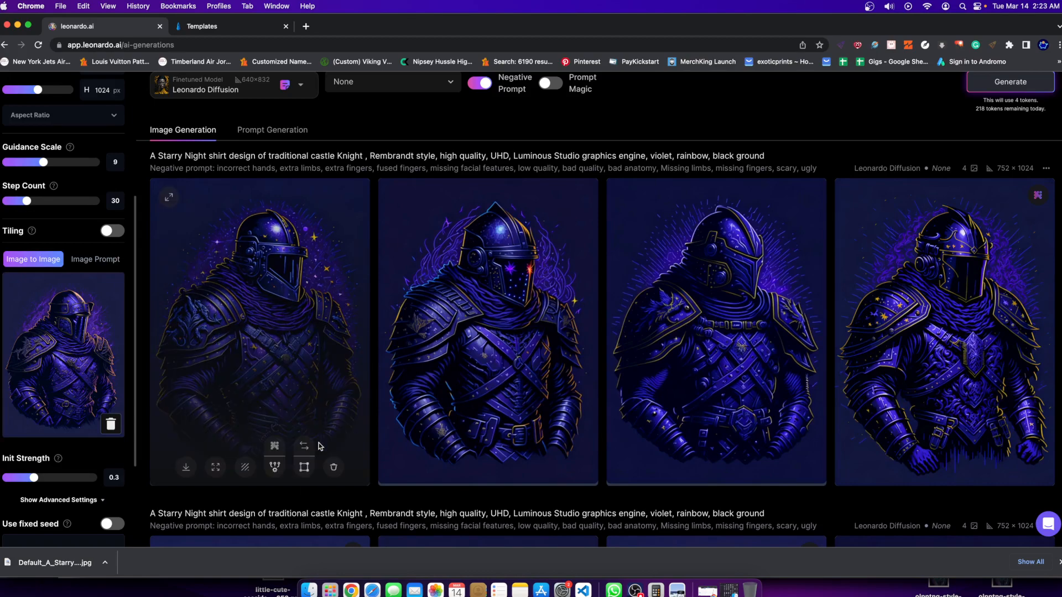
{"action": "left_click", "coordinate": [968, 359]}
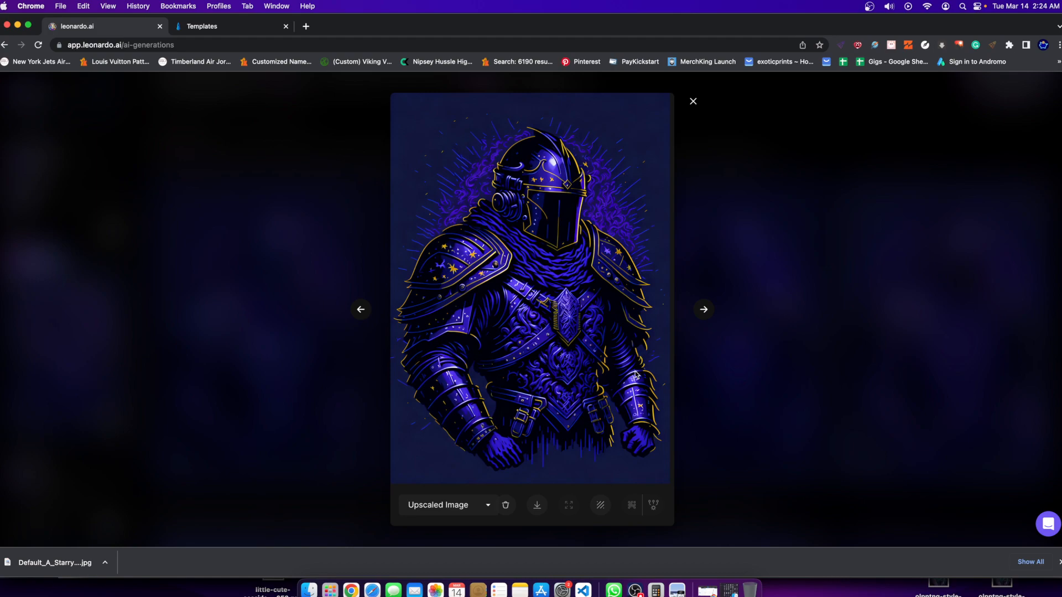
{"action": "left_click", "coordinate": [774, 239]}
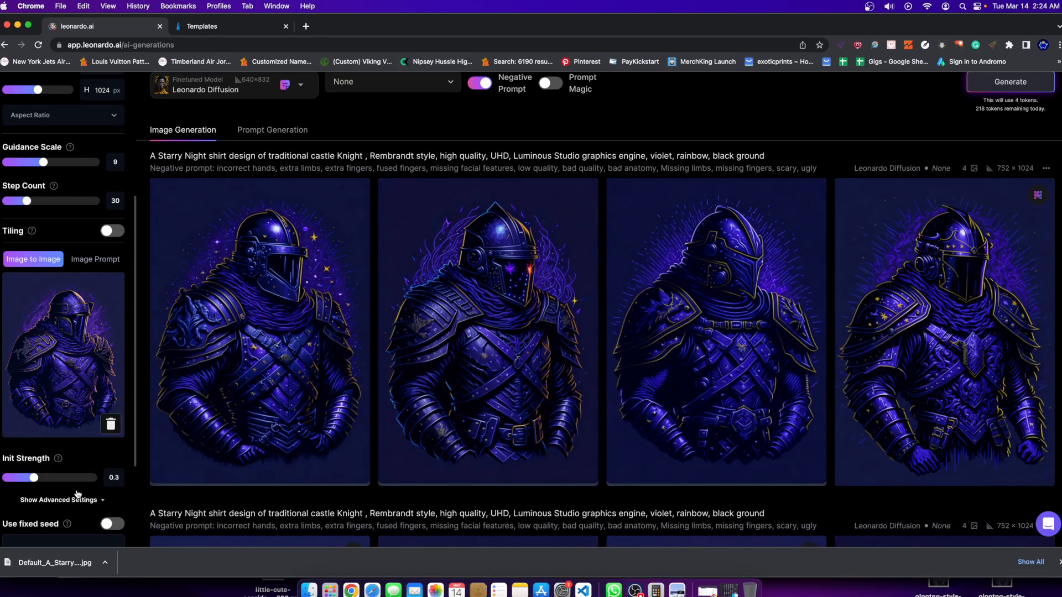
Set Init Strength to 0.35 and generate another set of traditional castle knights from the current Image to Image input.
{"action": "scroll", "coordinate": [752, 372], "scroll_direction": "down", "scroll_amount": 2}
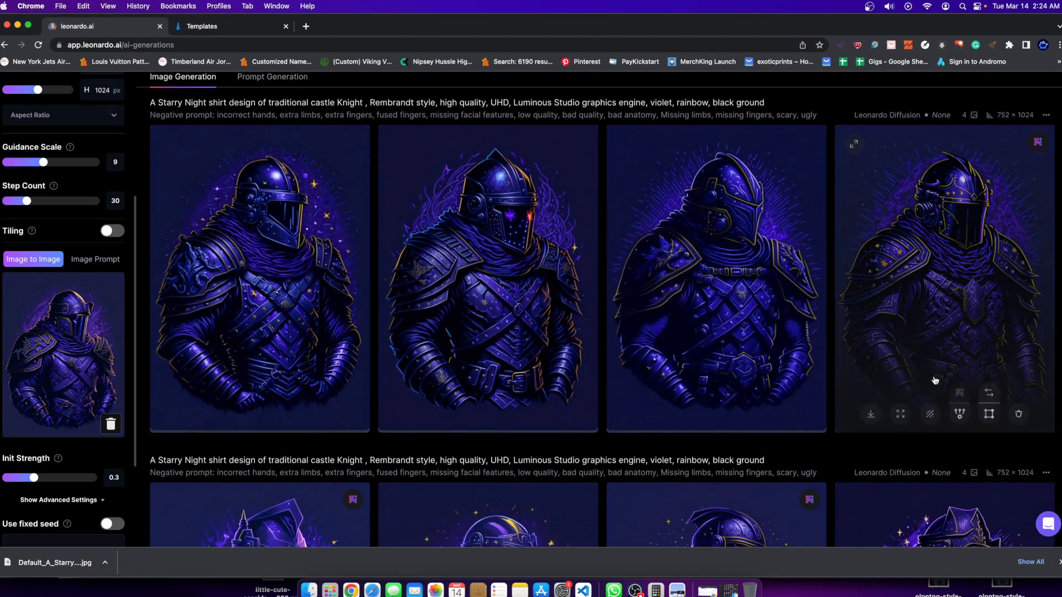
{"action": "scroll", "coordinate": [943, 518], "scroll_direction": "up", "scroll_amount": 3}
{"action": "scroll", "coordinate": [943, 518], "scroll_direction": "down", "scroll_amount": 2}
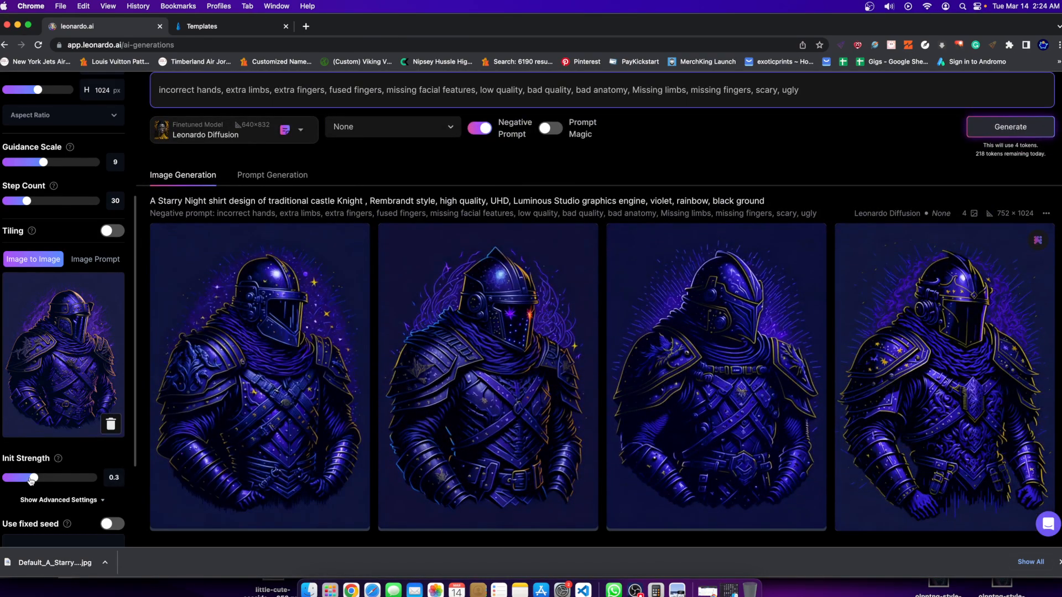
{"action": "left_click_drag", "start_coordinate": [31, 480], "coordinate": [40, 479]}
{"action": "left_click", "coordinate": [1029, 123]}
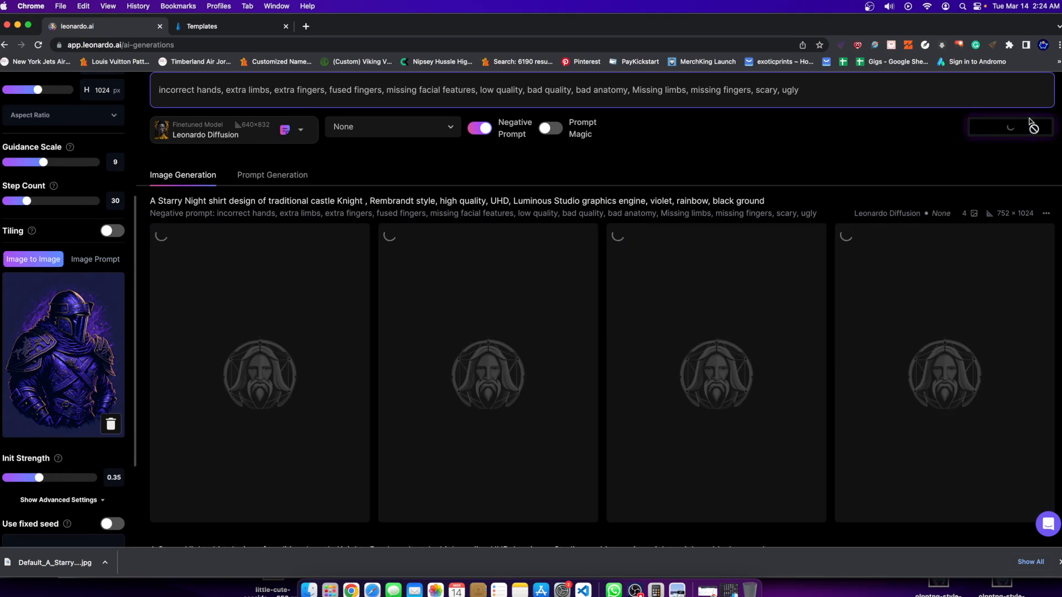
Examine the previous traditional castle knight set alongside the Image to Image input and its Init Strength setting.
{"action": "scroll", "coordinate": [464, 123], "scroll_direction": "down", "scroll_amount": 4}
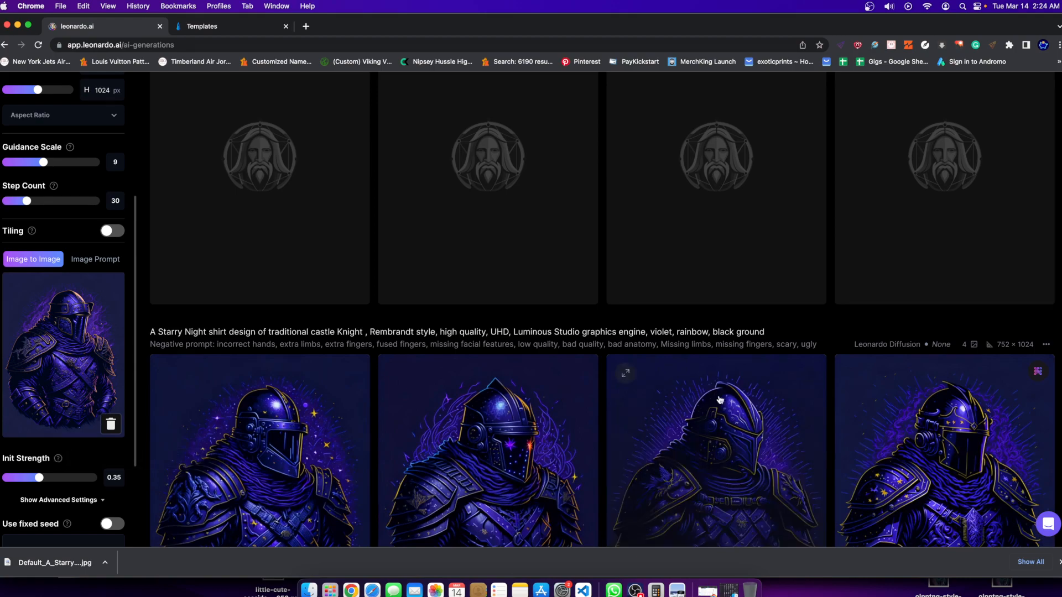
{"action": "scroll", "coordinate": [718, 332], "scroll_direction": "down", "scroll_amount": 3}
{"action": "scroll", "coordinate": [571, 130], "scroll_direction": "up", "scroll_amount": 5}
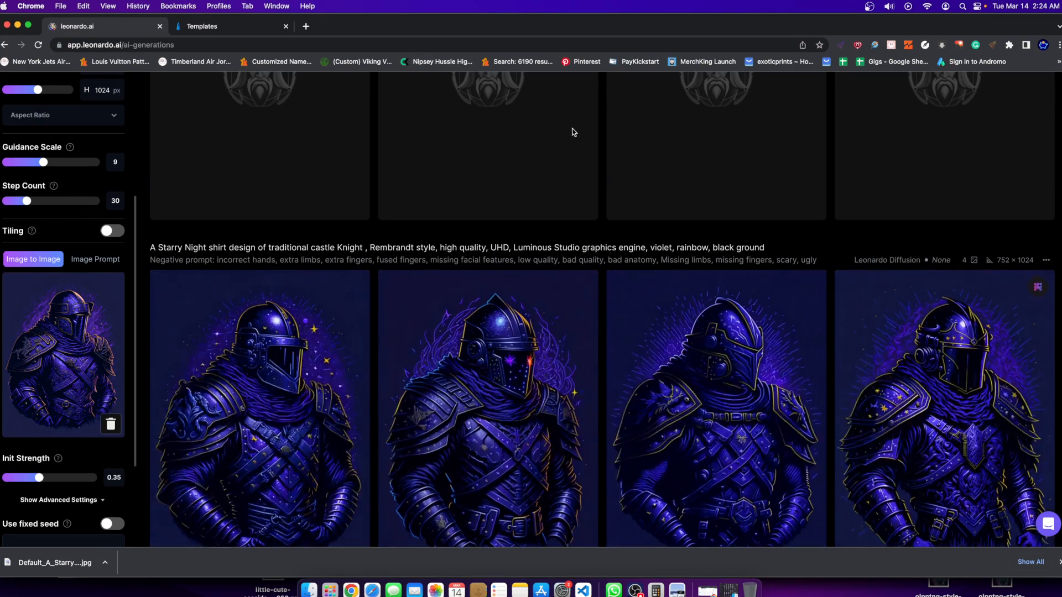
{"action": "scroll", "coordinate": [600, 242], "scroll_direction": "down", "scroll_amount": 3}
{"action": "scroll", "coordinate": [960, 449], "scroll_direction": "down", "scroll_amount": 1}
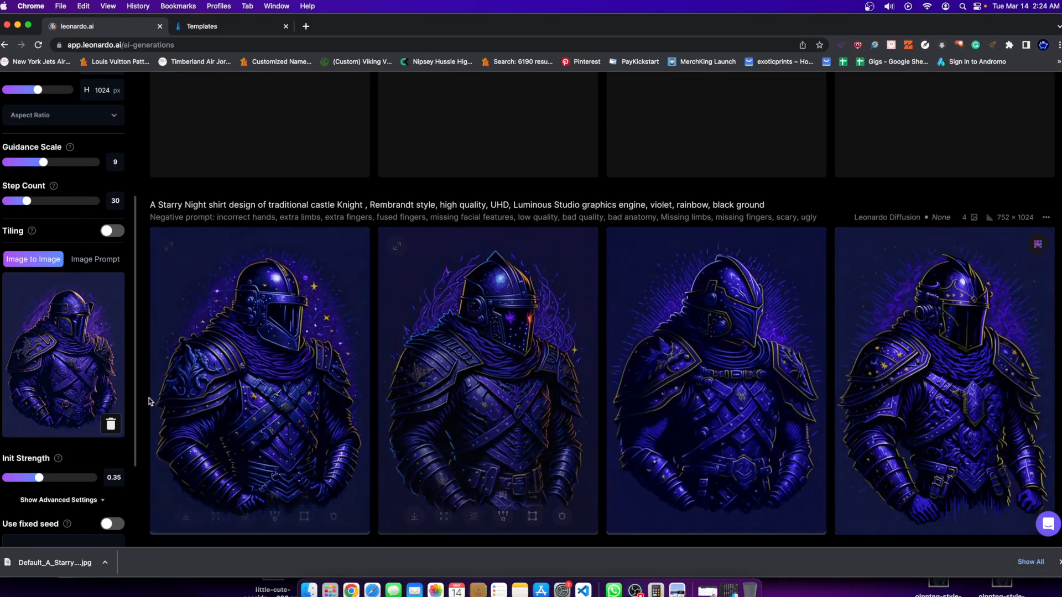
{"action": "scroll", "coordinate": [24, 107], "scroll_direction": "up", "scroll_amount": 4}
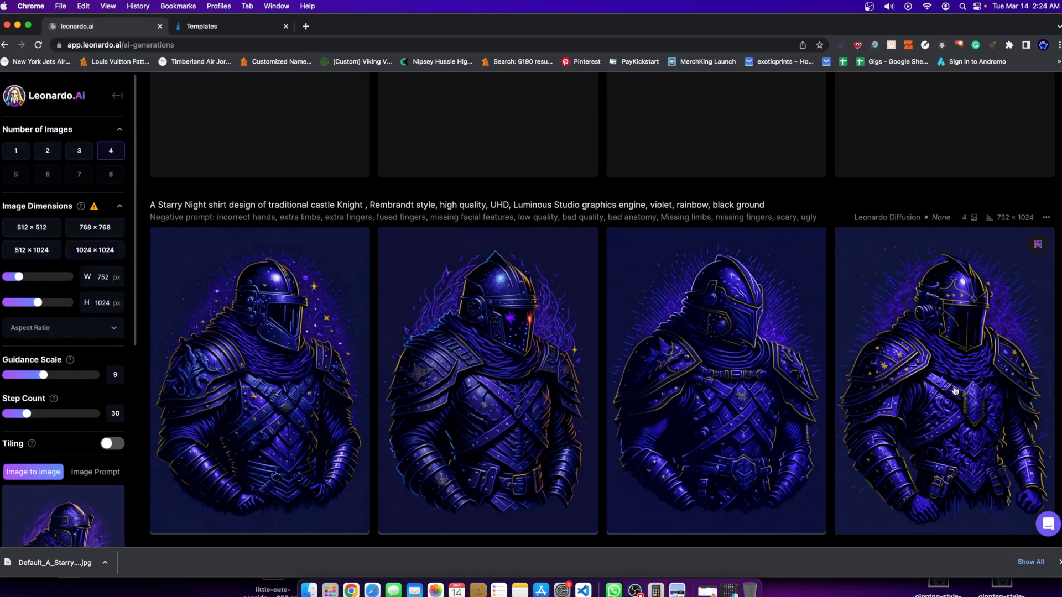
{"action": "scroll", "coordinate": [885, 360], "scroll_direction": "down", "scroll_amount": 1}
{"action": "scroll", "coordinate": [22, 271], "scroll_direction": "down", "scroll_amount": 2}
{"action": "scroll", "coordinate": [569, 413], "scroll_direction": "down", "scroll_amount": 4}
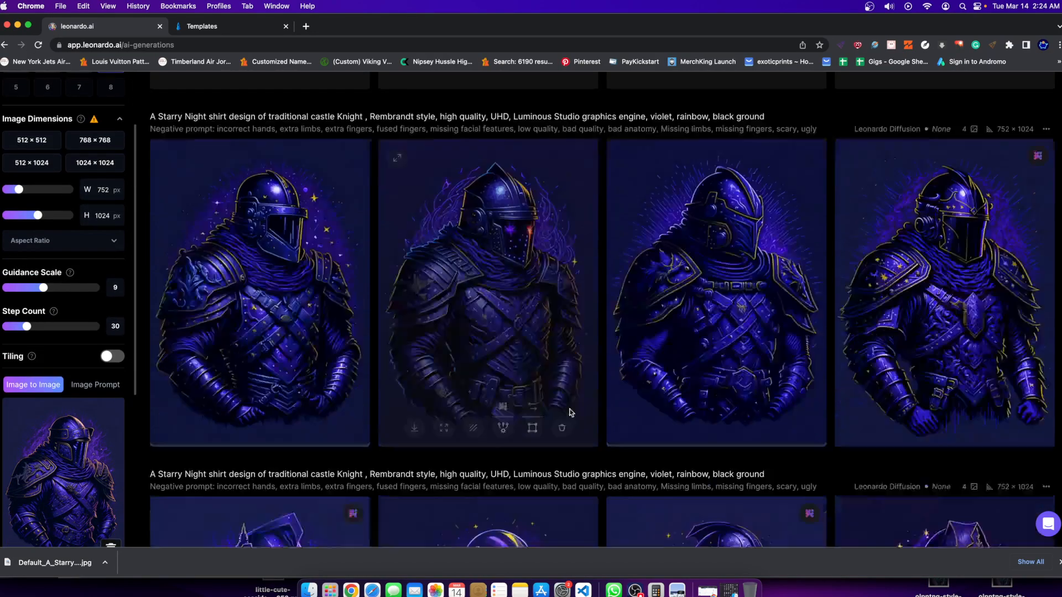
{"action": "scroll", "coordinate": [885, 260], "scroll_direction": "up", "scroll_amount": 2}
{"action": "scroll", "coordinate": [51, 341], "scroll_direction": "down", "scroll_amount": 2}
{"action": "scroll", "coordinate": [51, 341], "scroll_direction": "down", "scroll_amount": 3}
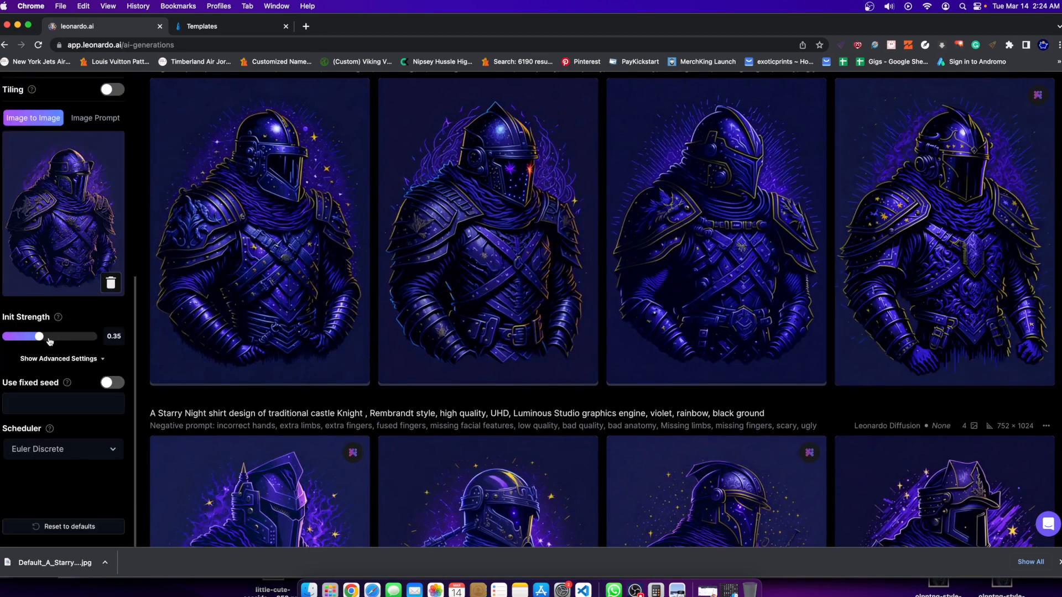
{"action": "scroll", "coordinate": [260, 369], "scroll_direction": "up", "scroll_amount": 7}
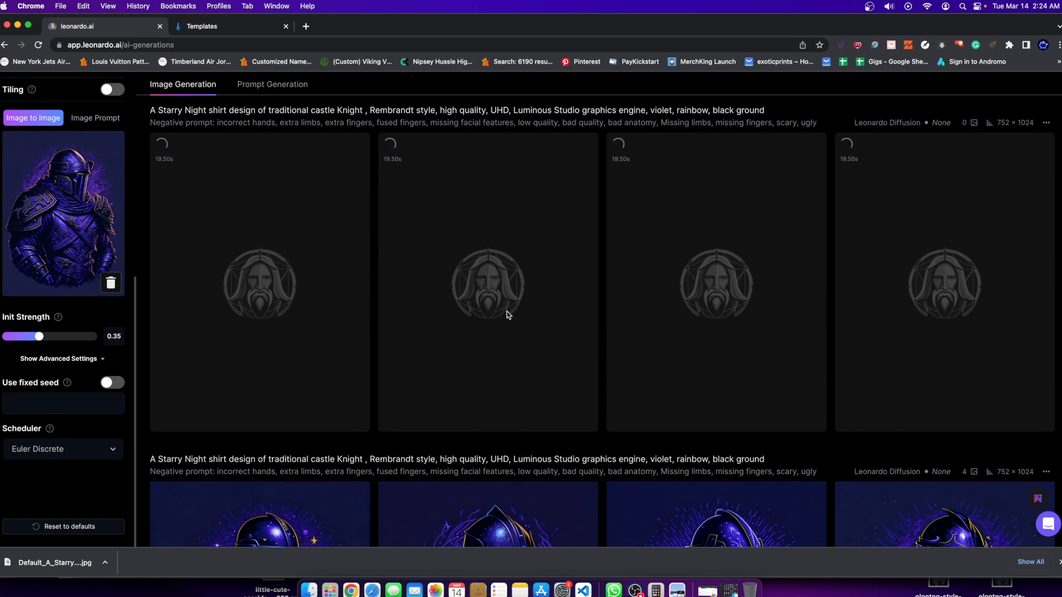
Close the downloads bar and look through the older knight sets, enlarging the third knight of the 768 × 1024 castle set.
{"action": "scroll", "coordinate": [505, 308], "scroll_direction": "up", "scroll_amount": 1}
{"action": "left_click", "coordinate": [1060, 562]}
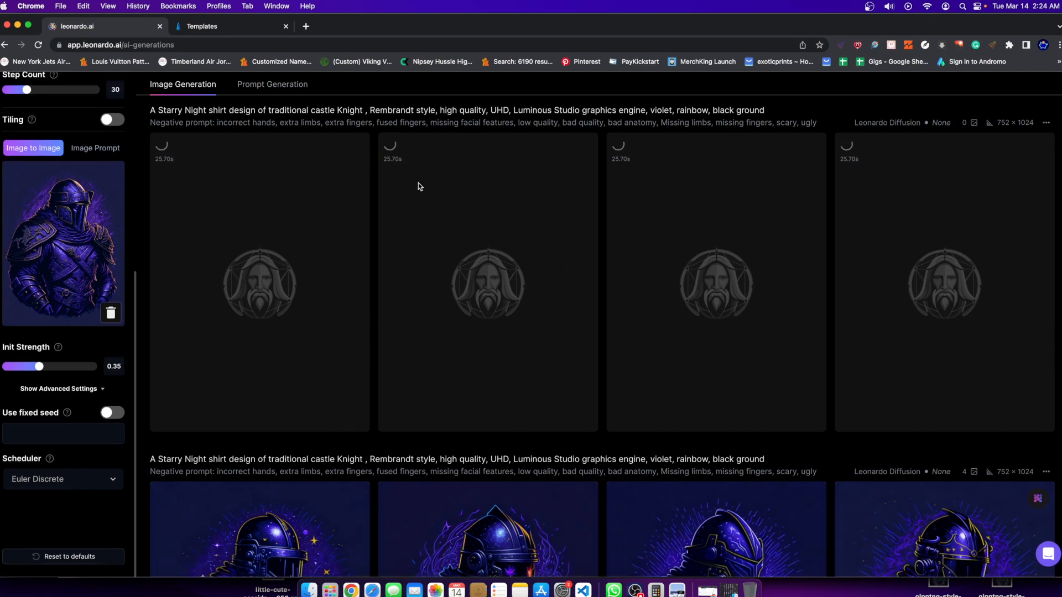
{"action": "scroll", "coordinate": [418, 183], "scroll_direction": "down", "scroll_amount": 6}
{"action": "scroll", "coordinate": [407, 197], "scroll_direction": "down", "scroll_amount": 8}
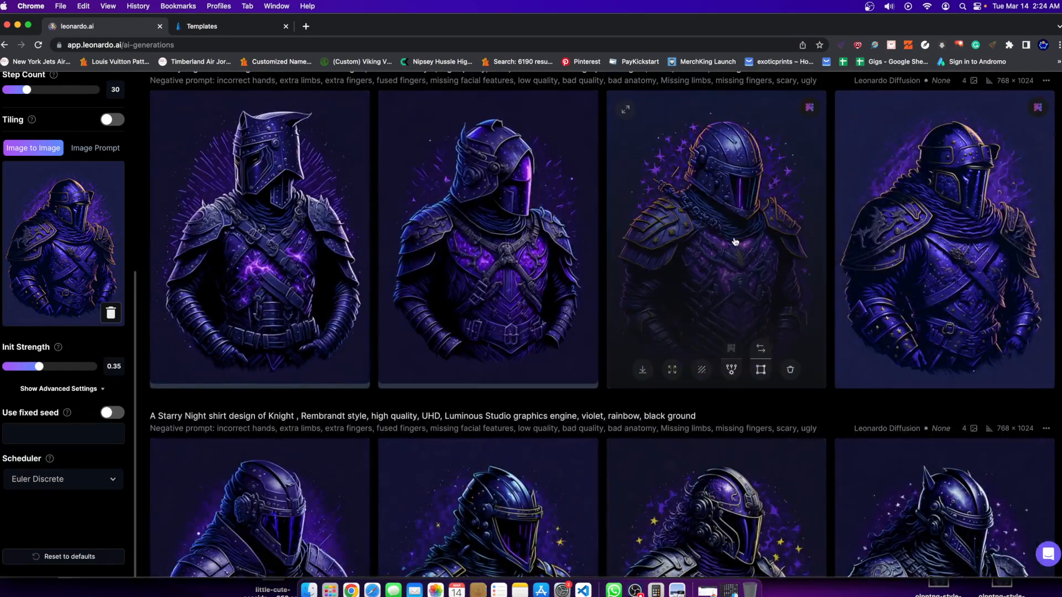
{"action": "left_click", "coordinate": [717, 237]}
{"action": "left_click", "coordinate": [912, 255]}
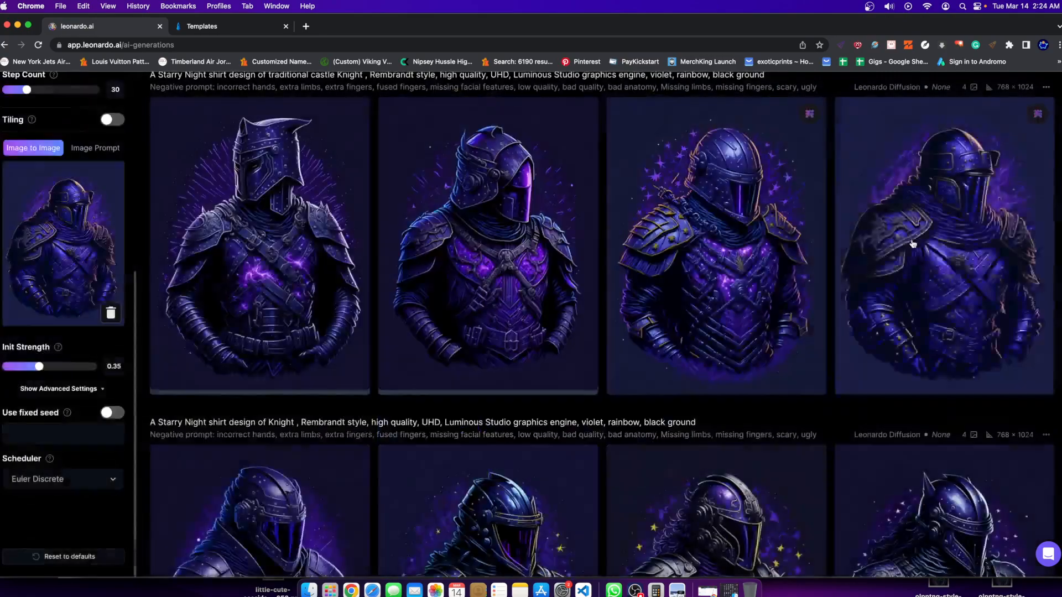
{"action": "scroll", "coordinate": [714, 265], "scroll_direction": "down", "scroll_amount": 6}
Return to the newest traditional castle set and inspect its fourth knight enlarged.
{"action": "scroll", "coordinate": [639, 249], "scroll_direction": "up", "scroll_amount": 15}
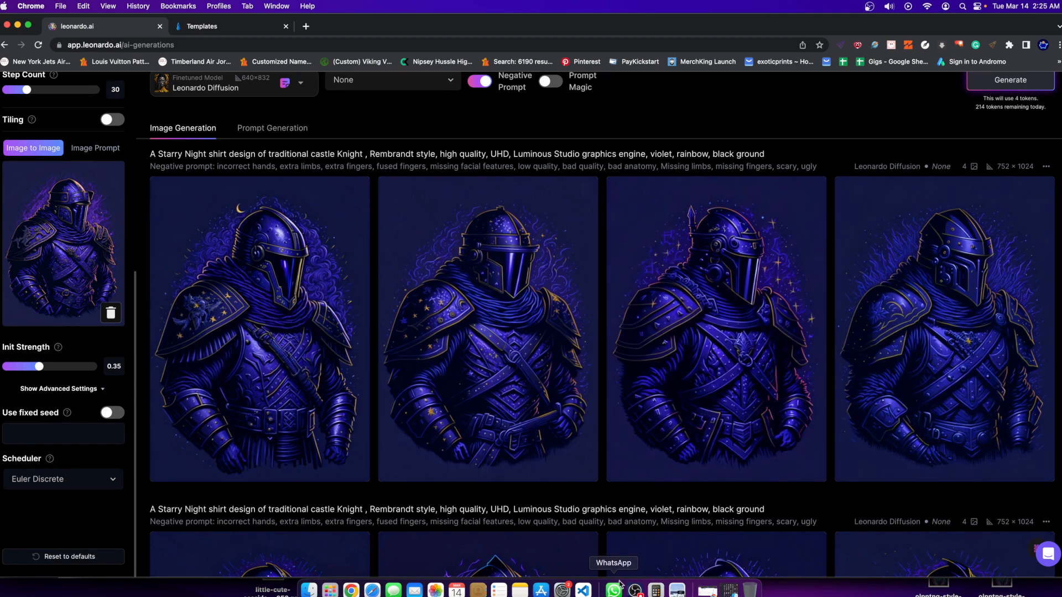
{"action": "left_click", "coordinate": [941, 340]}
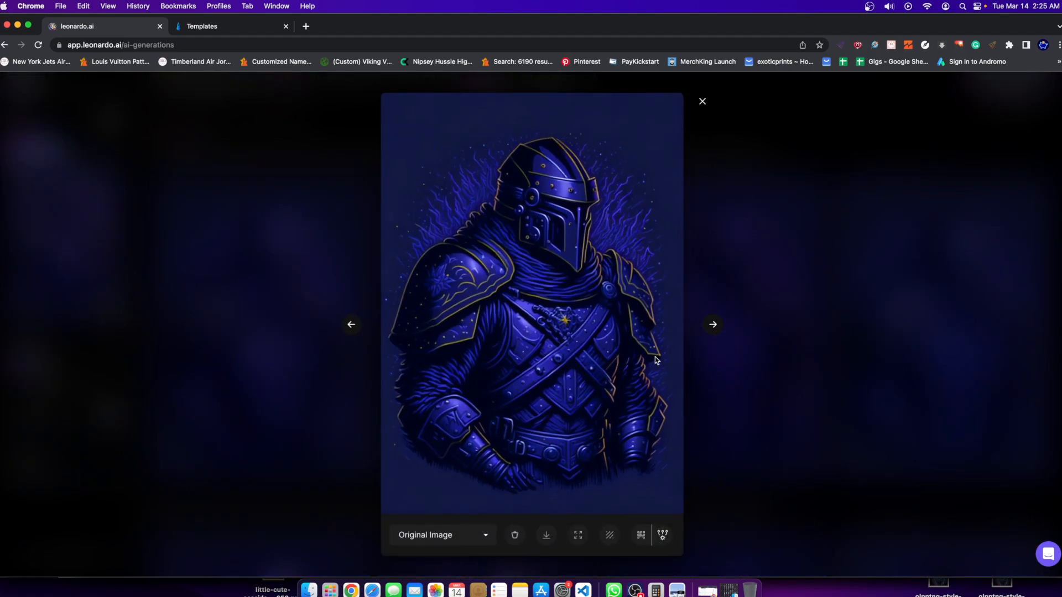
{"action": "left_click", "coordinate": [330, 404]}
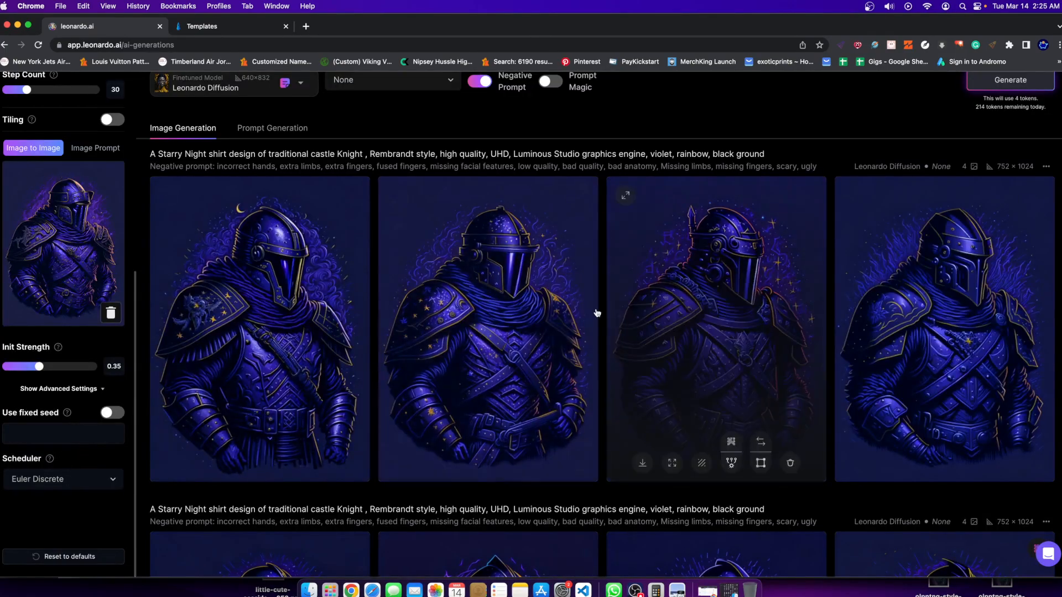
Replace the Image to Image input with the first knight, with gold chest ornaments, from the older 752 × 1024 castle set.
{"action": "scroll", "coordinate": [498, 387], "scroll_direction": "down", "scroll_amount": 5}
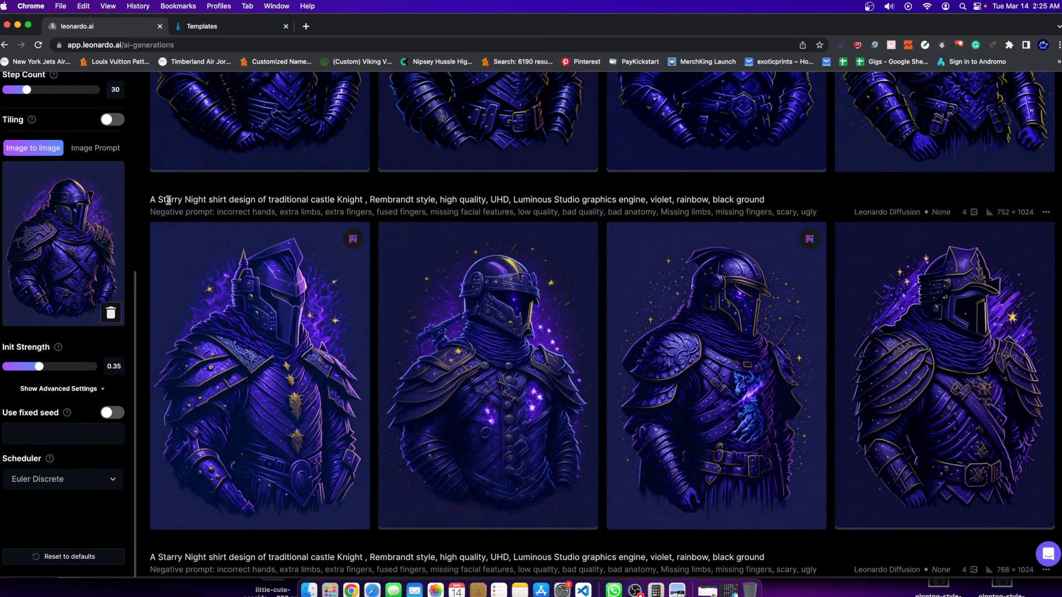
{"action": "left_click", "coordinate": [111, 311]}
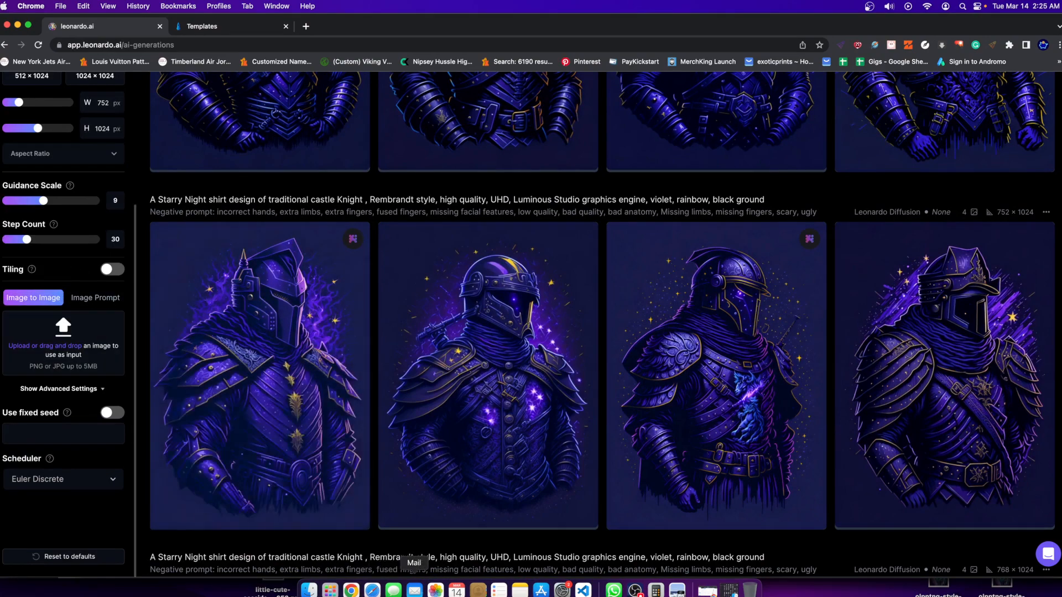
{"action": "left_click", "coordinate": [304, 490]}
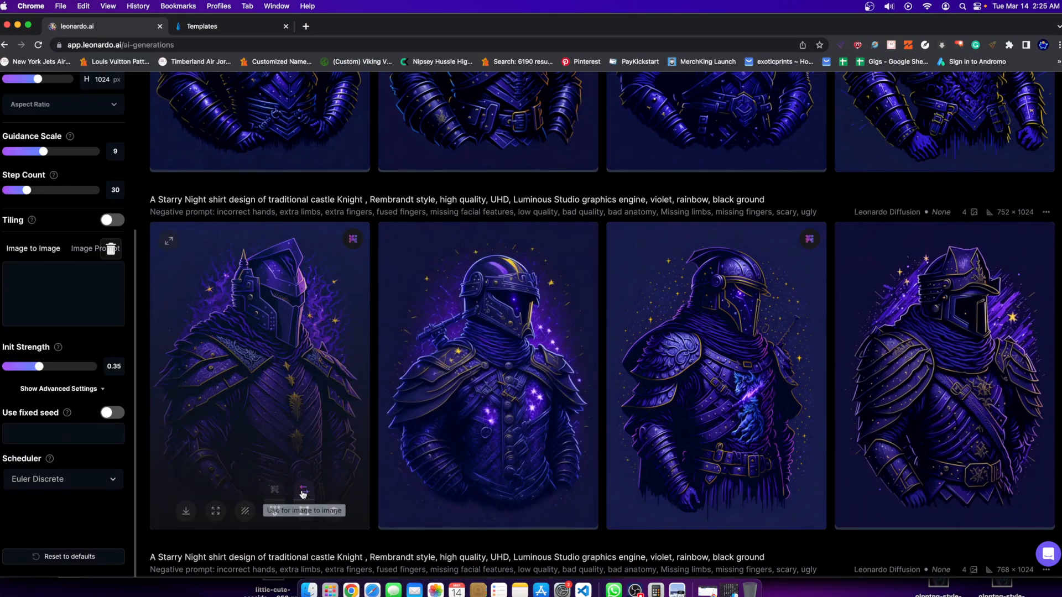
{"action": "scroll", "coordinate": [53, 362], "scroll_direction": "up", "scroll_amount": 3}
{"action": "scroll", "coordinate": [47, 452], "scroll_direction": "down", "scroll_amount": 3}
{"action": "scroll", "coordinate": [55, 387], "scroll_direction": "up", "scroll_amount": 3}
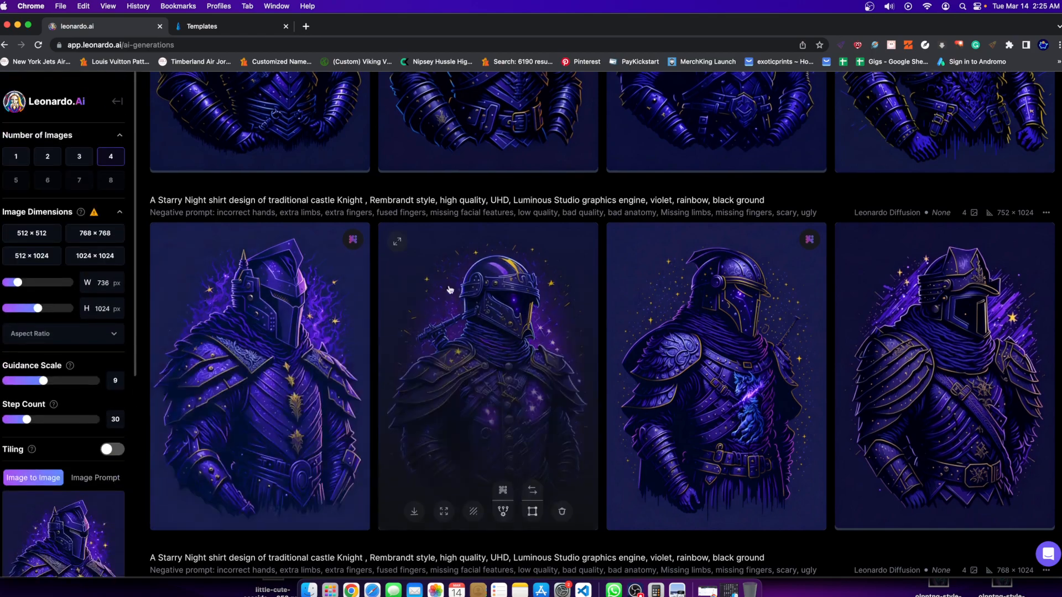
Replace "traditional castle" with "roman soldier" before "Knight" in the prompt.
{"action": "scroll", "coordinate": [486, 387], "scroll_direction": "up", "scroll_amount": 8}
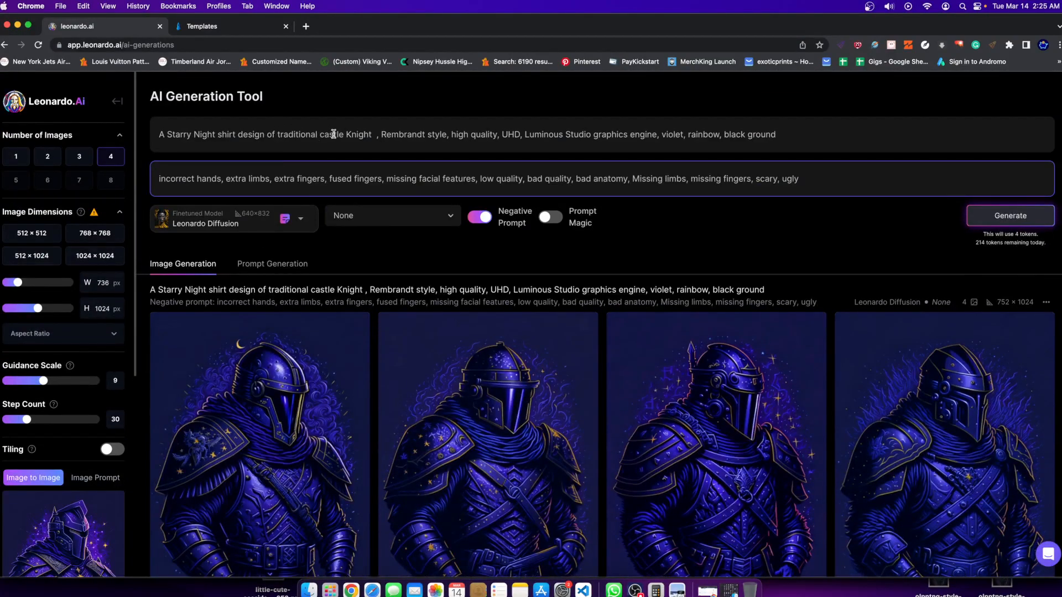
{"action": "double_click", "coordinate": [304, 135]}
{"action": "key", "text": "BackSpace"}
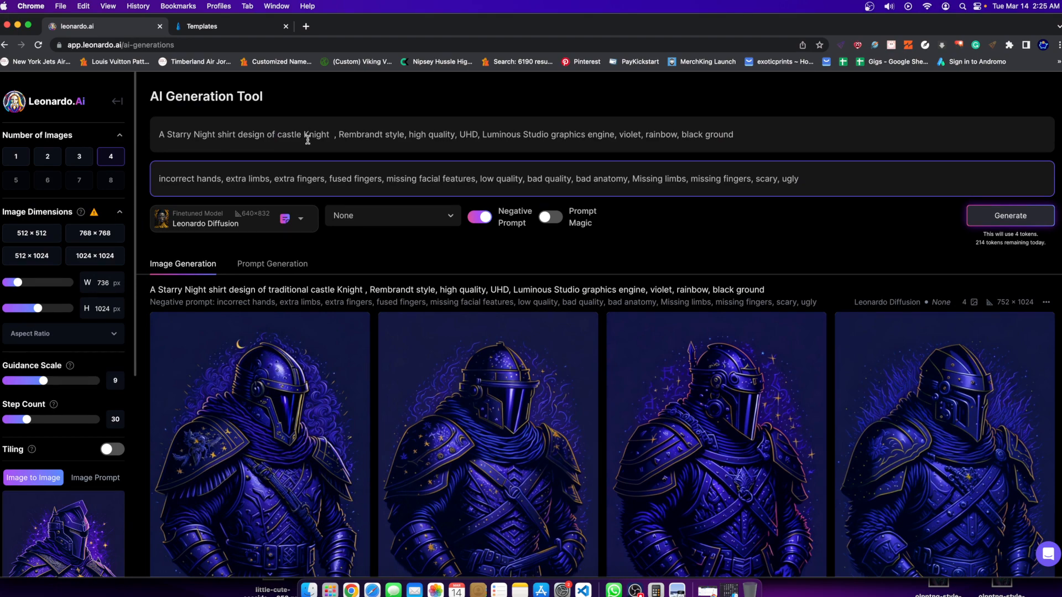
{"action": "type", "text": "roman"}
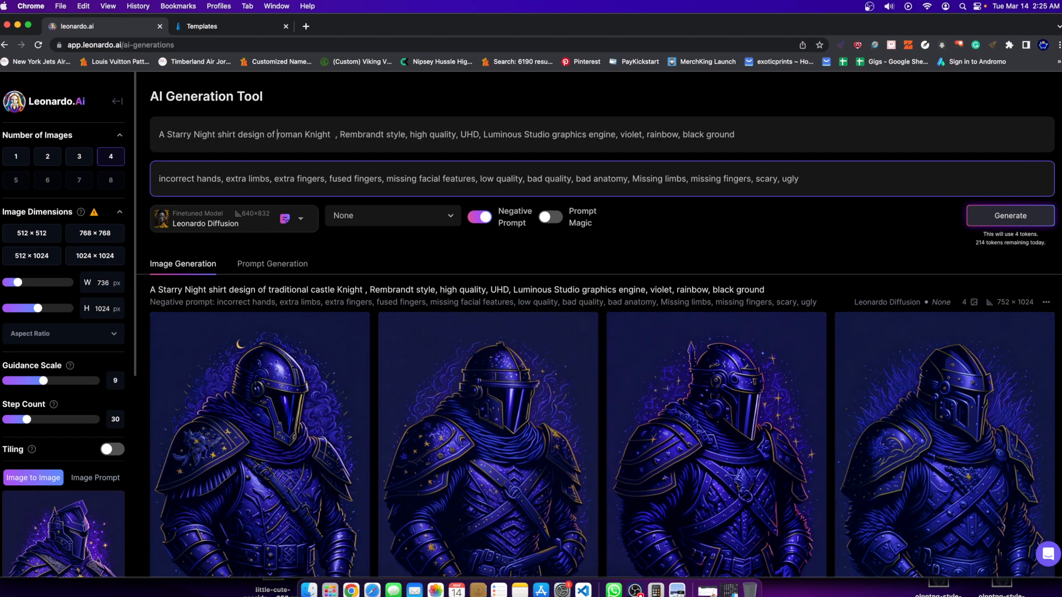
{"action": "type", "text": "  soldier"}
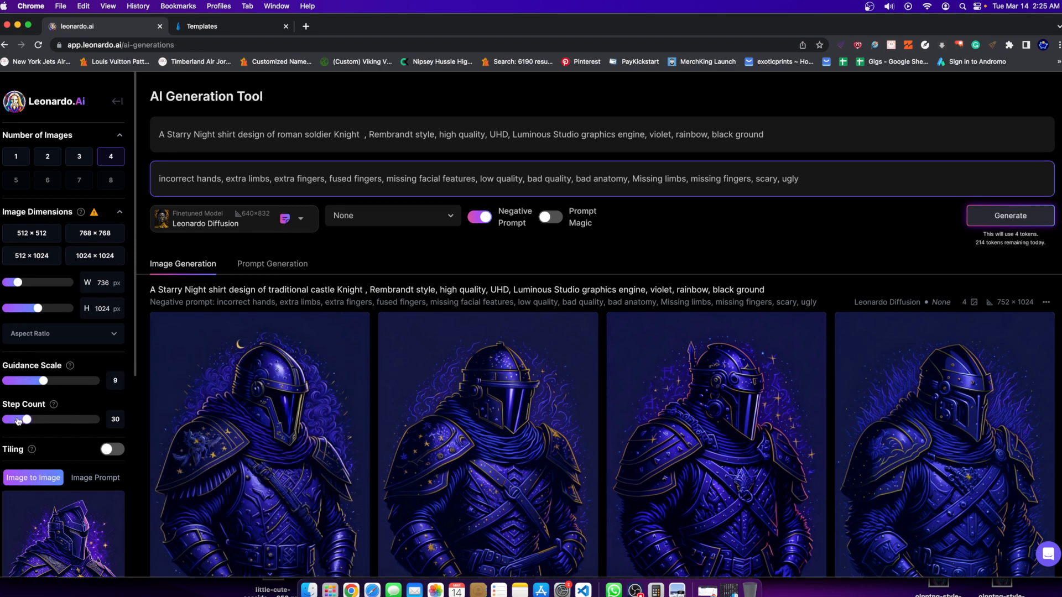
Set Init Strength to 0.2 and Step Count to 40, and generate the roman soldier knight set.
{"action": "left_click_drag", "start_coordinate": [18, 421], "coordinate": [27, 421]}
{"action": "scroll", "coordinate": [42, 424], "scroll_direction": "down", "scroll_amount": 6}
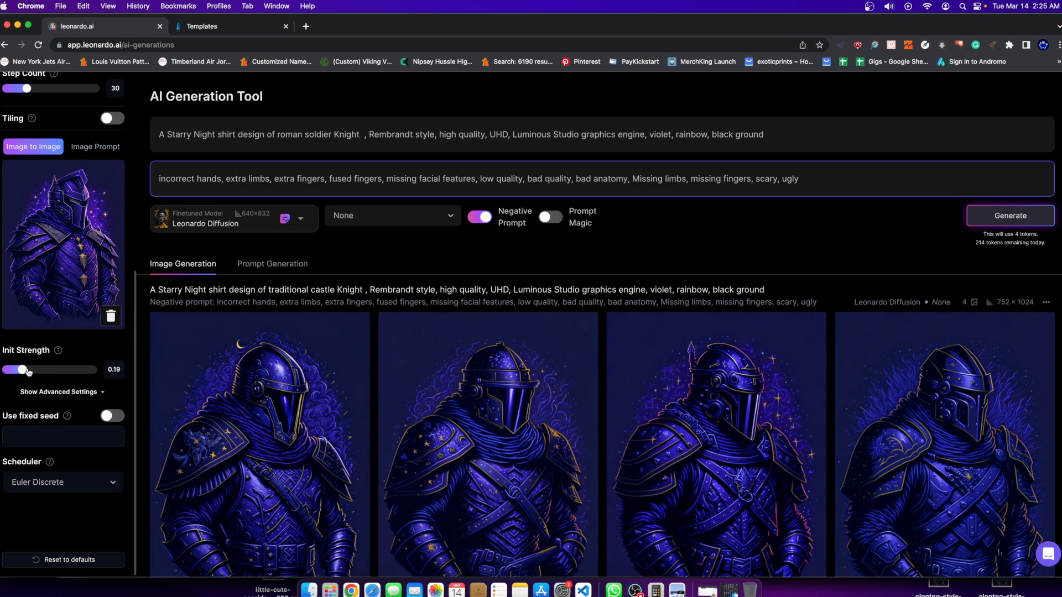
{"action": "scroll", "coordinate": [27, 372], "scroll_direction": "up", "scroll_amount": 4}
{"action": "scroll", "coordinate": [37, 458], "scroll_direction": "down", "scroll_amount": 2}
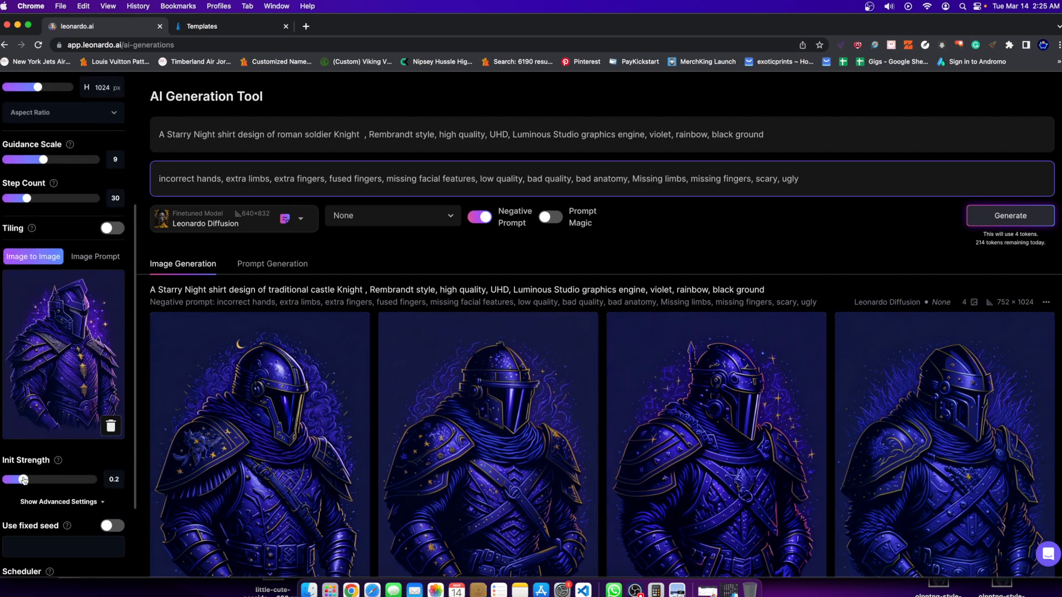
{"action": "scroll", "coordinate": [24, 479], "scroll_direction": "up", "scroll_amount": 4}
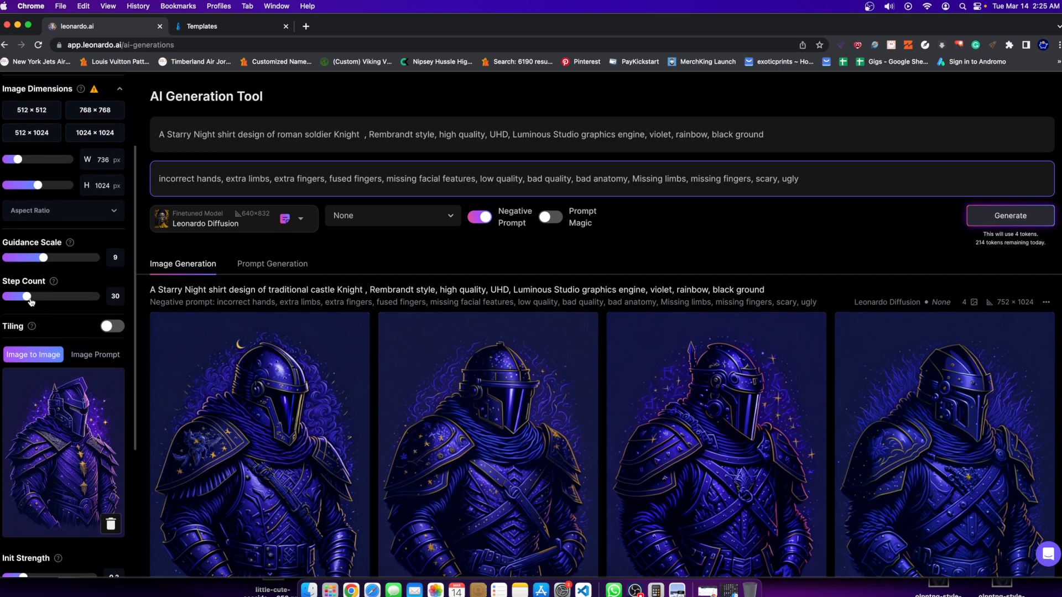
{"action": "left_click_drag", "start_coordinate": [36, 300], "coordinate": [40, 298]}
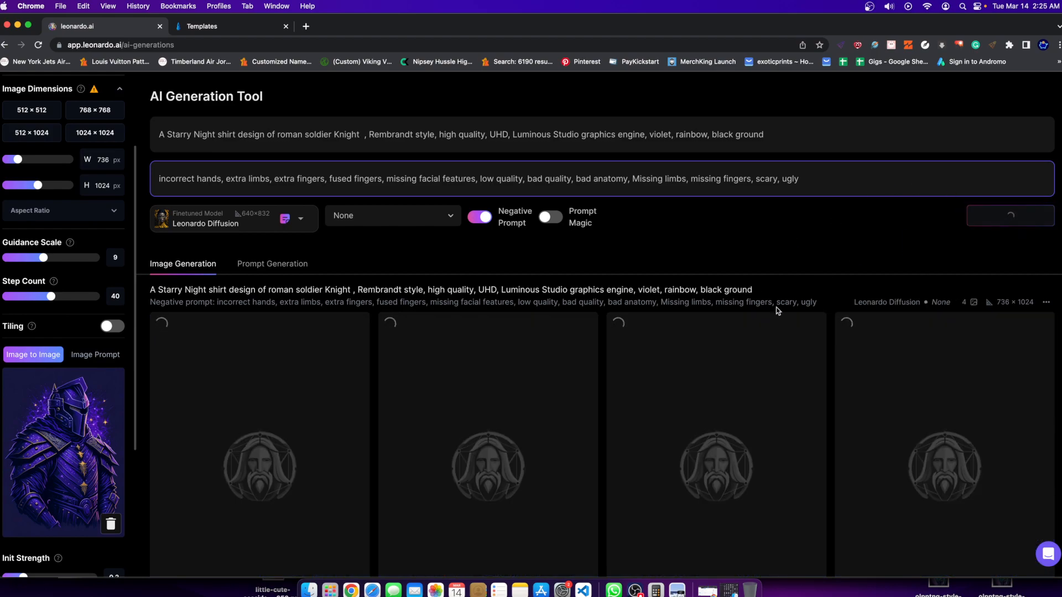
Look over the previous castle knight sets and examine the new roman soldier knight set once generated.
{"action": "scroll", "coordinate": [557, 157], "scroll_direction": "down", "scroll_amount": 6}
{"action": "scroll", "coordinate": [557, 157], "scroll_direction": "down", "scroll_amount": 3}
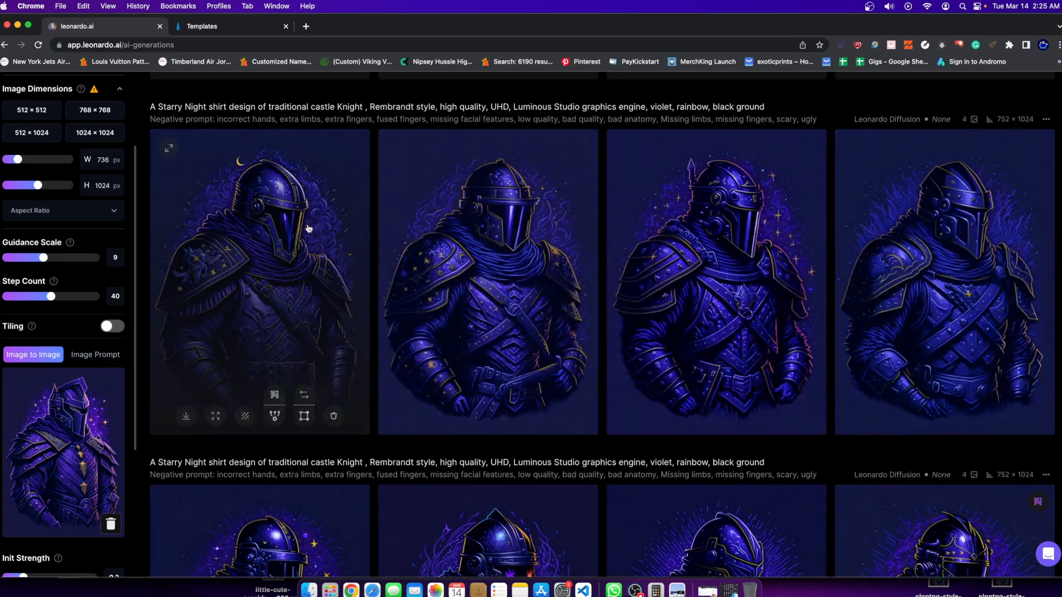
{"action": "scroll", "coordinate": [545, 382], "scroll_direction": "up", "scroll_amount": 10}
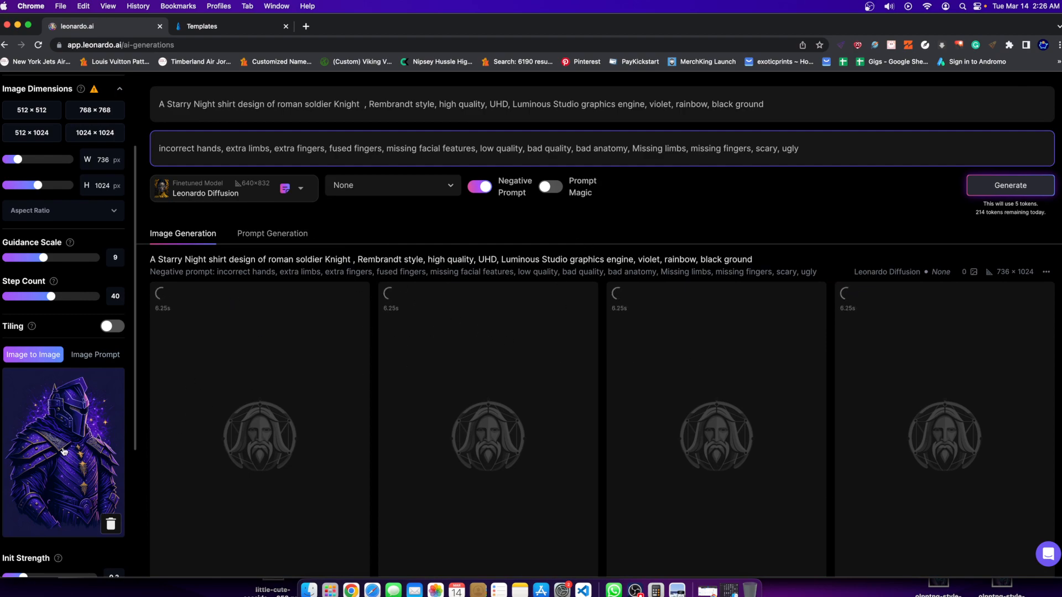
{"action": "scroll", "coordinate": [89, 376], "scroll_direction": "down", "scroll_amount": 1}
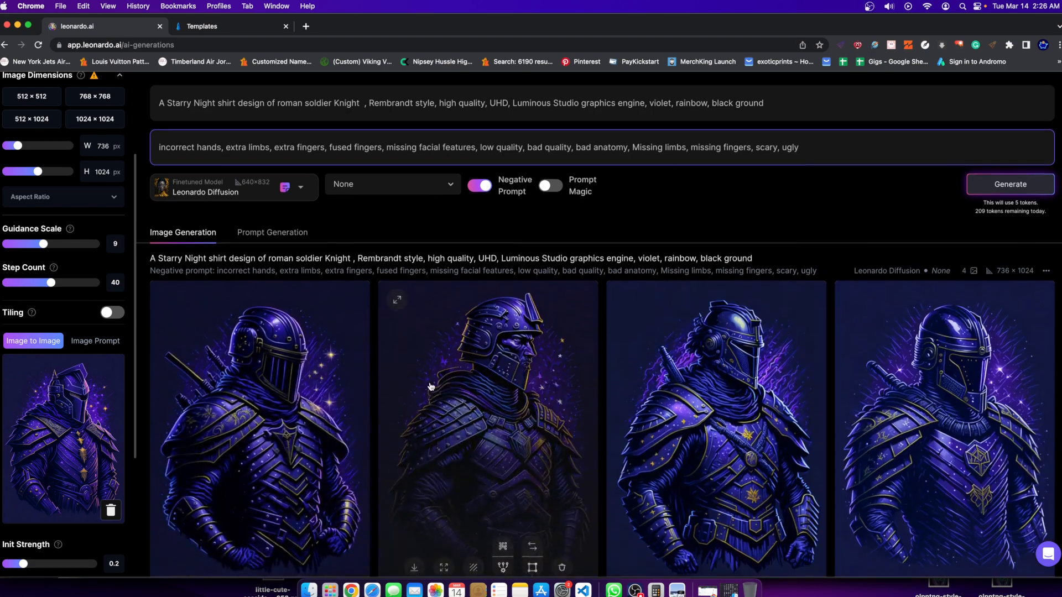
{"action": "scroll", "coordinate": [286, 557], "scroll_direction": "down", "scroll_amount": 2}
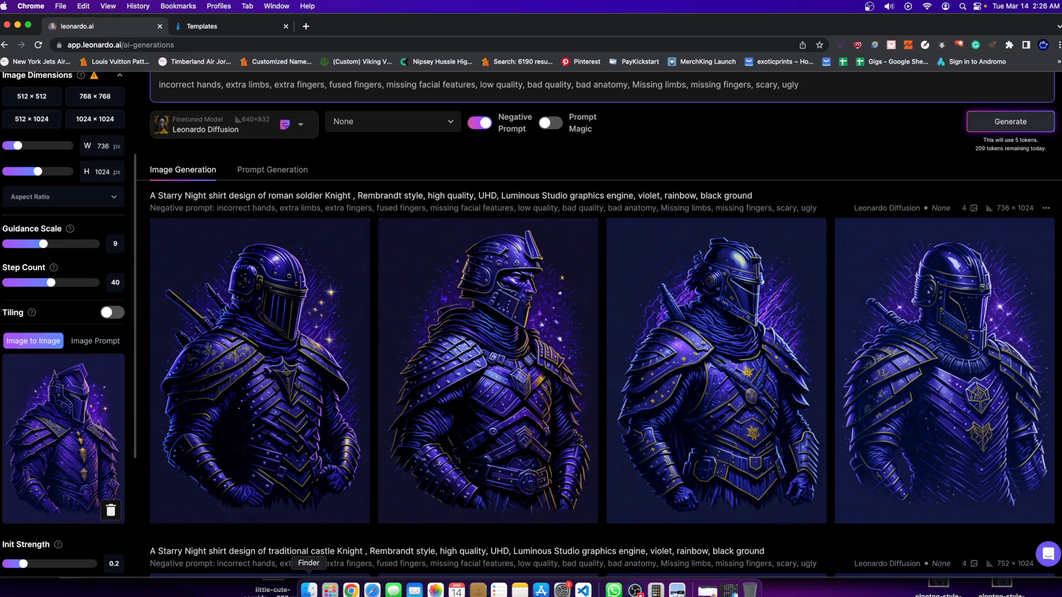
Inspect the third roman soldier knight enlarged and compare the new set with the castle knights below it.
{"action": "left_click", "coordinate": [724, 352]}
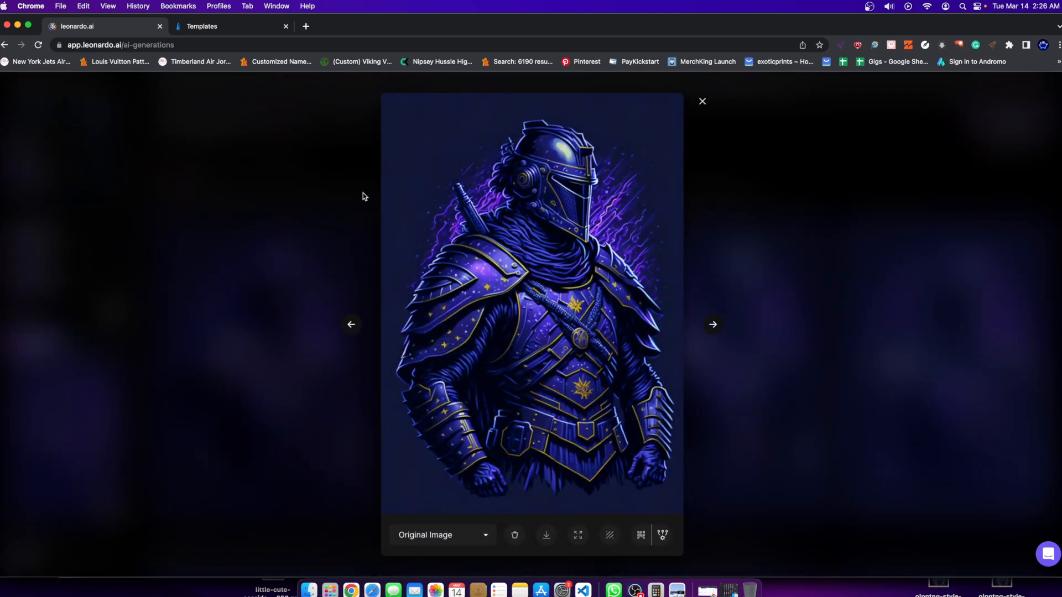
{"action": "left_click", "coordinate": [791, 454]}
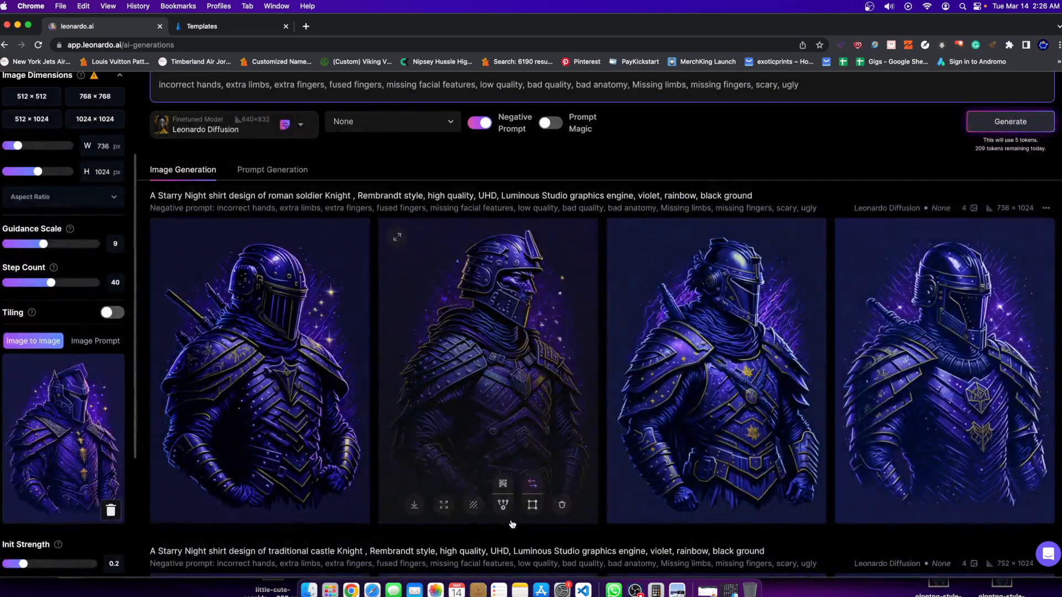
{"action": "scroll", "coordinate": [369, 525], "scroll_direction": "down", "scroll_amount": 3}
{"action": "scroll", "coordinate": [369, 525], "scroll_direction": "up", "scroll_amount": 2}
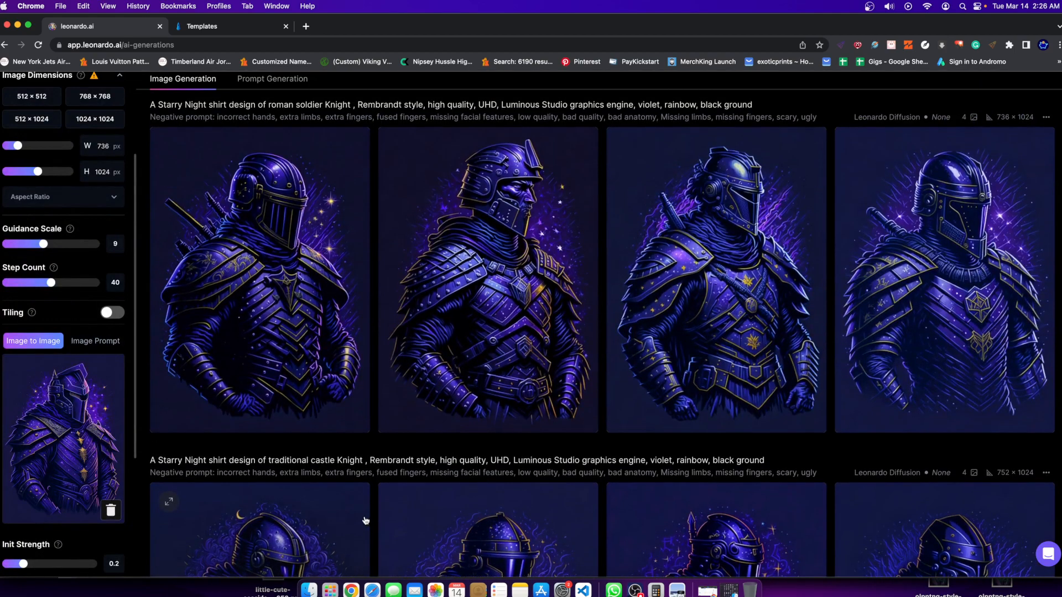
Inspect the second roman soldier knight enlarged, remove the Image to Image input and generate a set from the same prompt.
{"action": "left_click", "coordinate": [475, 284]}
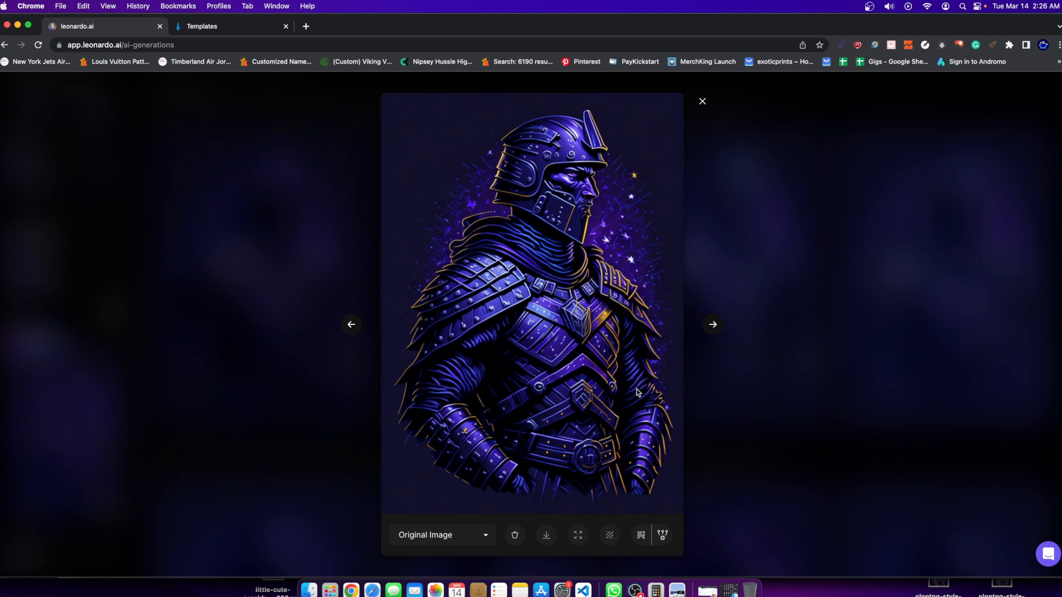
{"action": "left_click", "coordinate": [281, 428]}
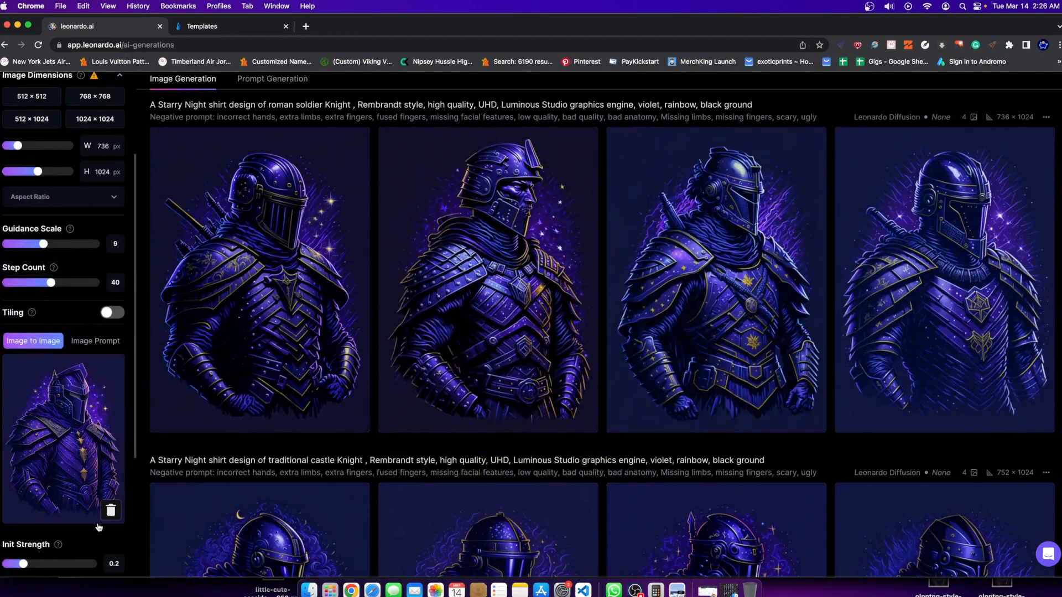
{"action": "left_click", "coordinate": [110, 511]}
{"action": "scroll", "coordinate": [175, 425], "scroll_direction": "up", "scroll_amount": 6}
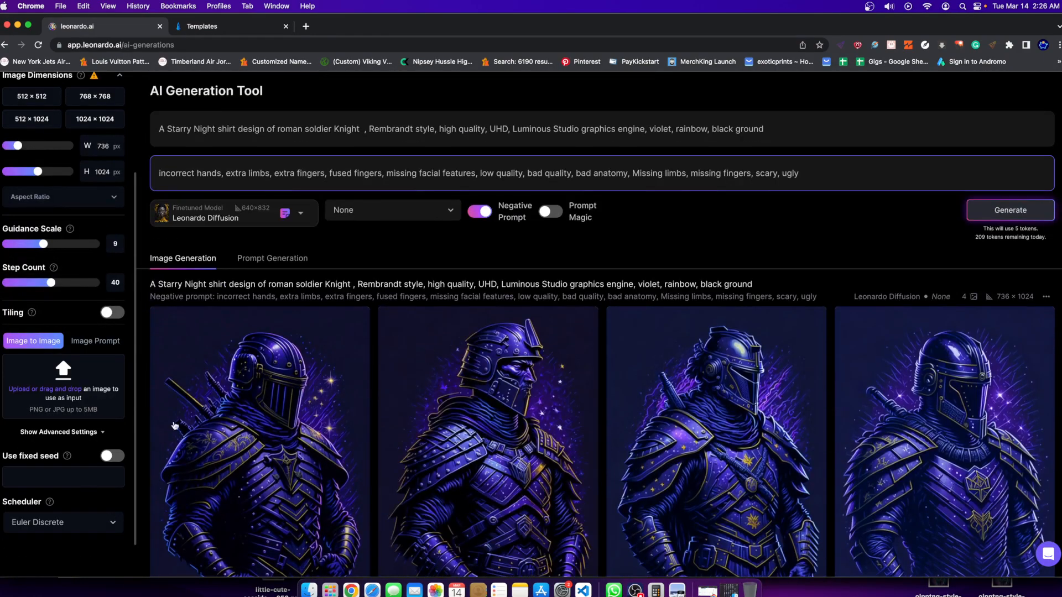
{"action": "left_click", "coordinate": [1010, 213]}
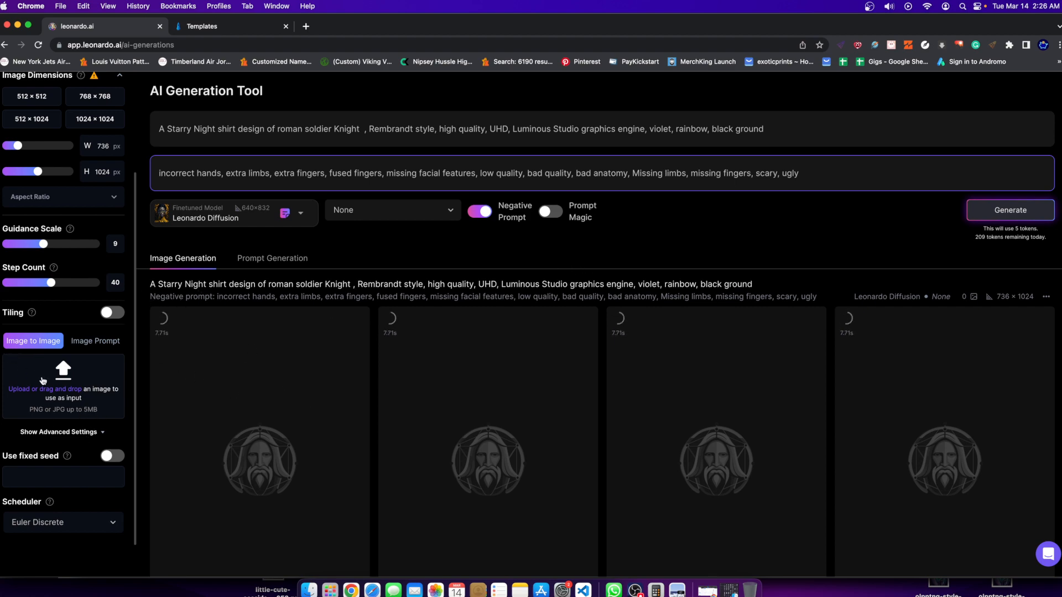
{"action": "scroll", "coordinate": [455, 419], "scroll_direction": "down", "scroll_amount": 4}
{"action": "scroll", "coordinate": [454, 420], "scroll_direction": "up", "scroll_amount": 5}
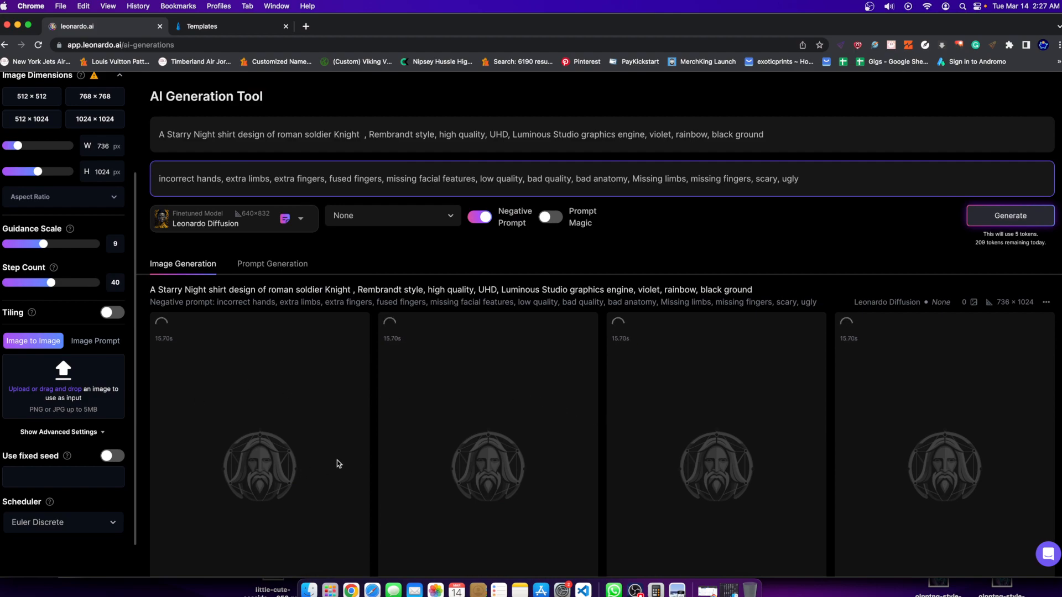
{"action": "scroll", "coordinate": [332, 456], "scroll_direction": "down", "scroll_amount": 3}
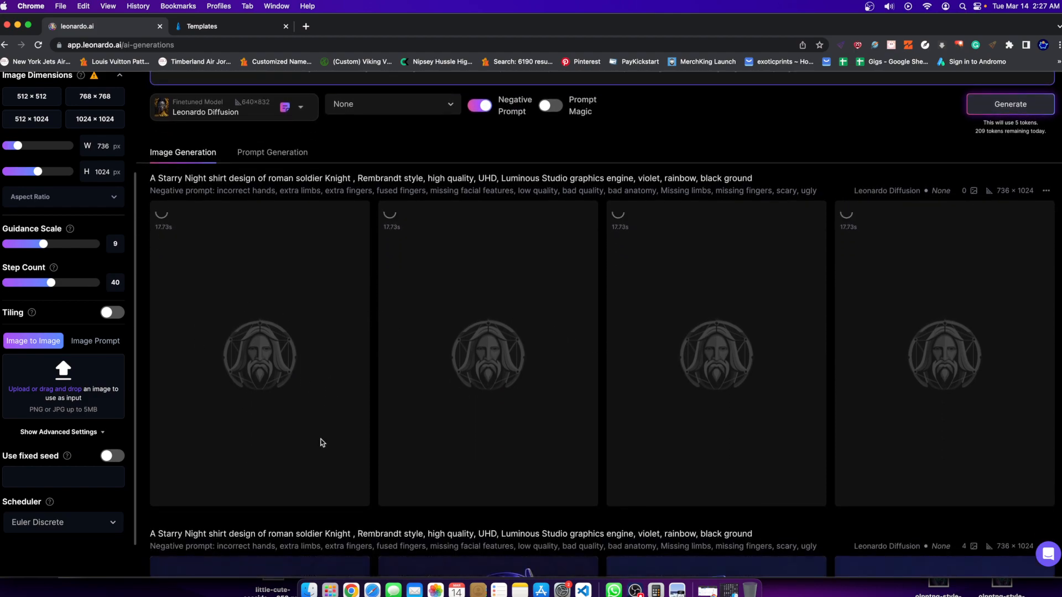
{"action": "scroll", "coordinate": [322, 441], "scroll_direction": "down", "scroll_amount": 10}
{"action": "scroll", "coordinate": [531, 354], "scroll_direction": "up", "scroll_amount": 10}
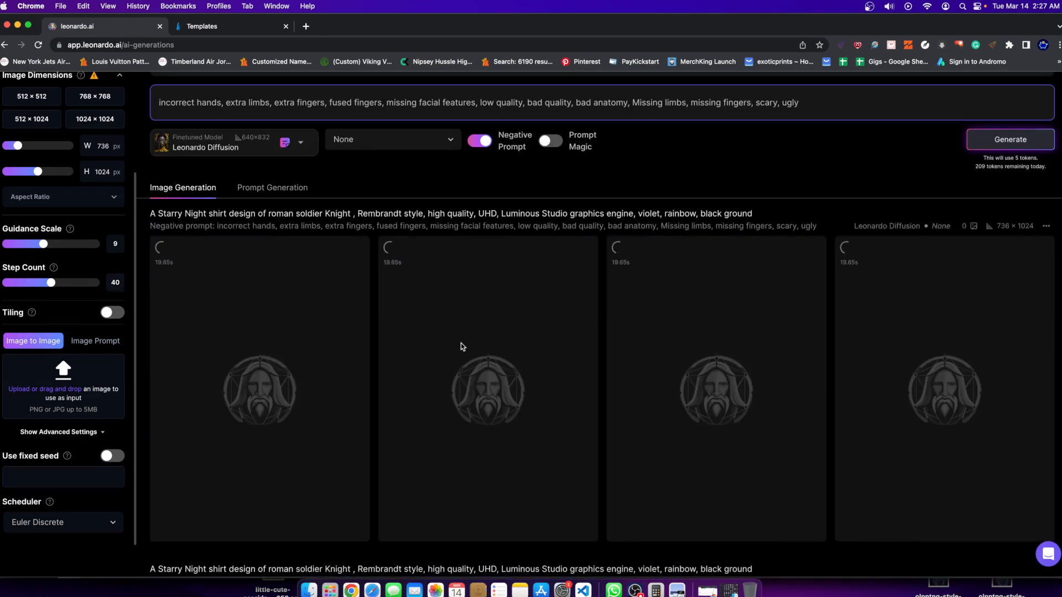
{"action": "scroll", "coordinate": [395, 301], "scroll_direction": "up", "scroll_amount": 1}
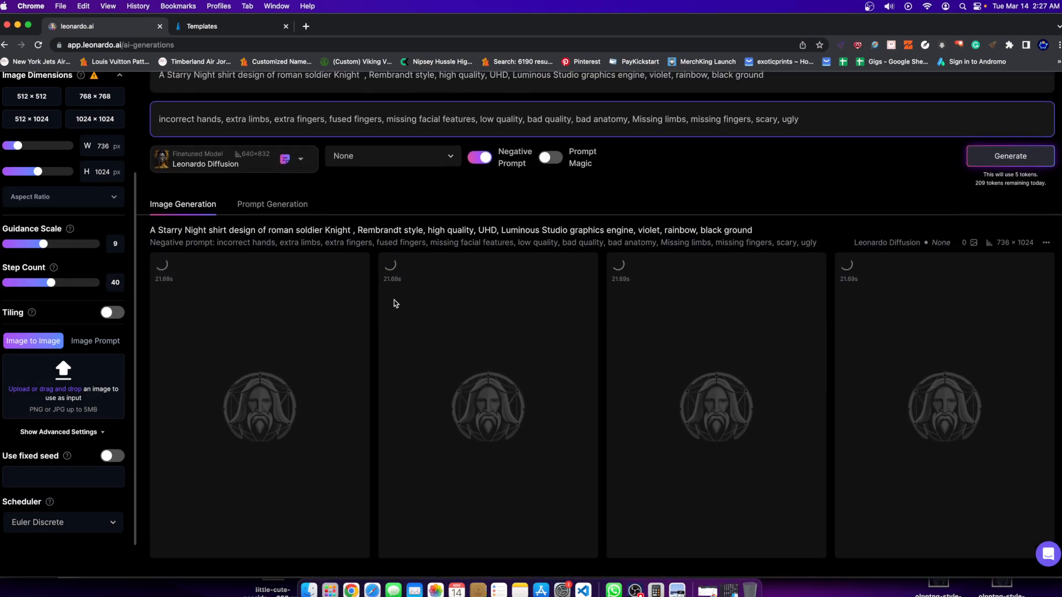
{"action": "scroll", "coordinate": [394, 300], "scroll_direction": "down", "scroll_amount": 1}
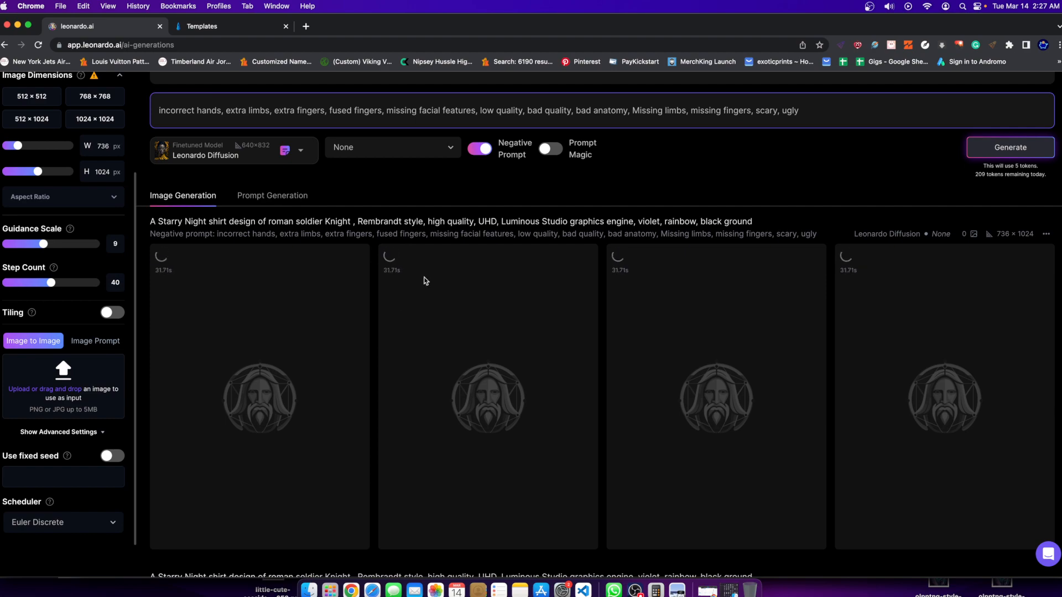
{"action": "scroll", "coordinate": [403, 288], "scroll_direction": "down", "scroll_amount": 6}
{"action": "scroll", "coordinate": [403, 287], "scroll_direction": "up", "scroll_amount": 7}
{"action": "scroll", "coordinate": [457, 398], "scroll_direction": "down", "scroll_amount": 2}
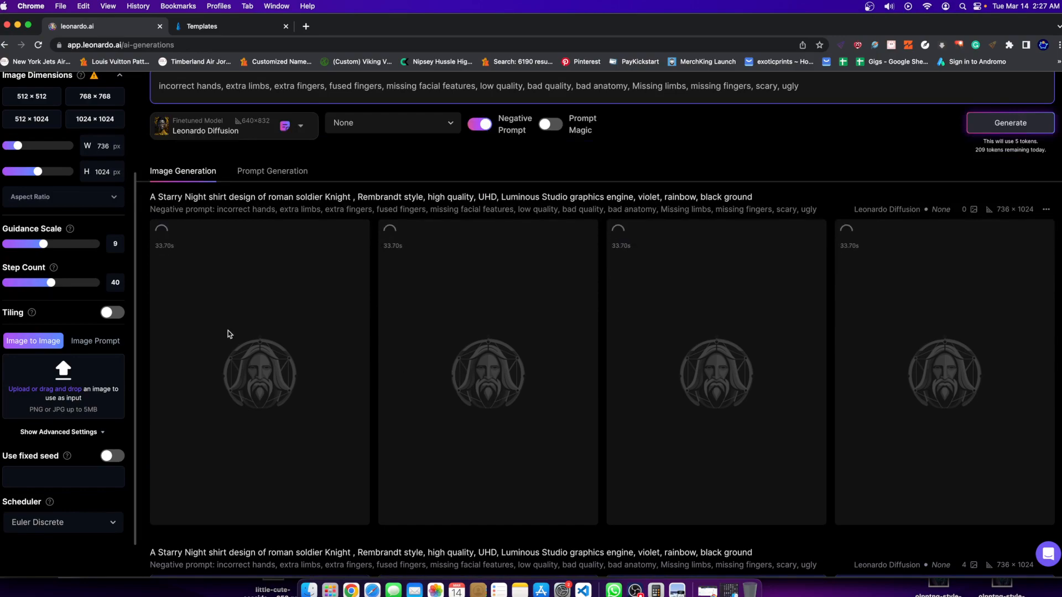
Examine the new roman soldier knight set, inspect the second knight with yellow flames enlarged and upscale that image.
{"action": "scroll", "coordinate": [486, 457], "scroll_direction": "up", "scroll_amount": 1}
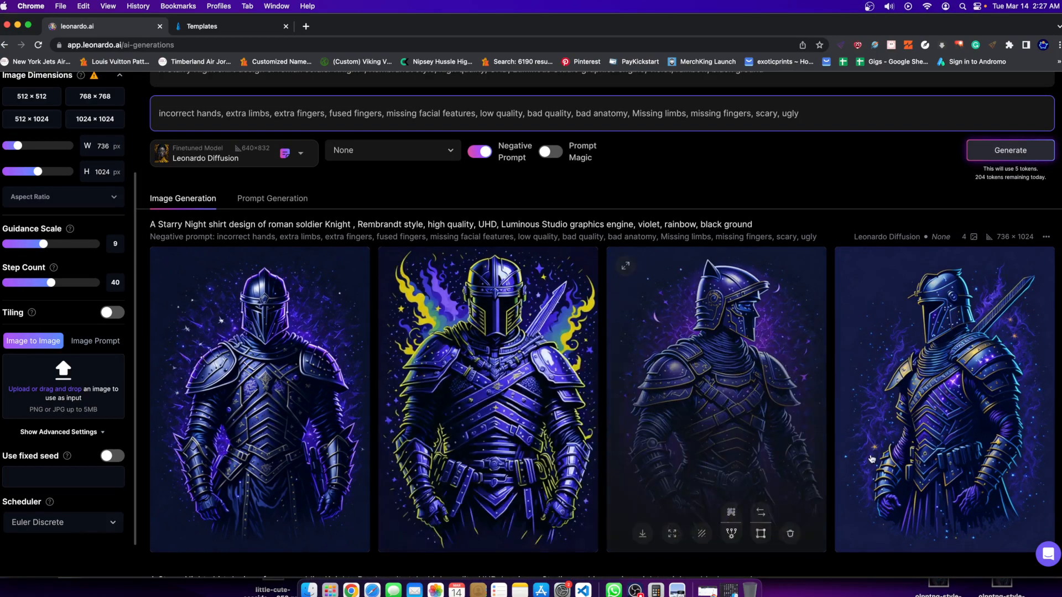
{"action": "scroll", "coordinate": [257, 353], "scroll_direction": "down", "scroll_amount": 2}
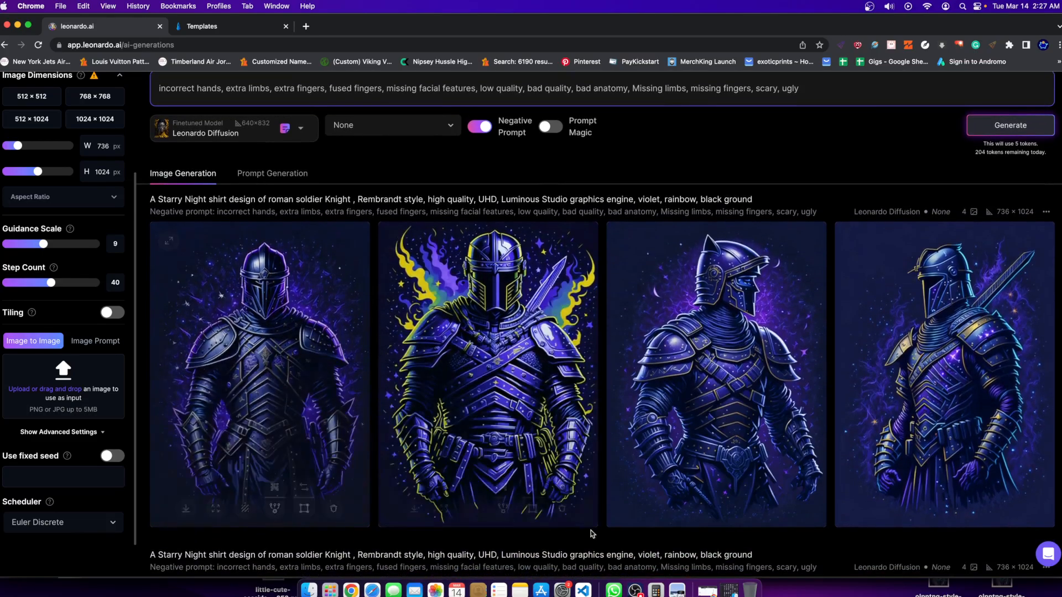
{"action": "scroll", "coordinate": [257, 352], "scroll_direction": "down", "scroll_amount": 7}
{"action": "scroll", "coordinate": [442, 387], "scroll_direction": "up", "scroll_amount": 9}
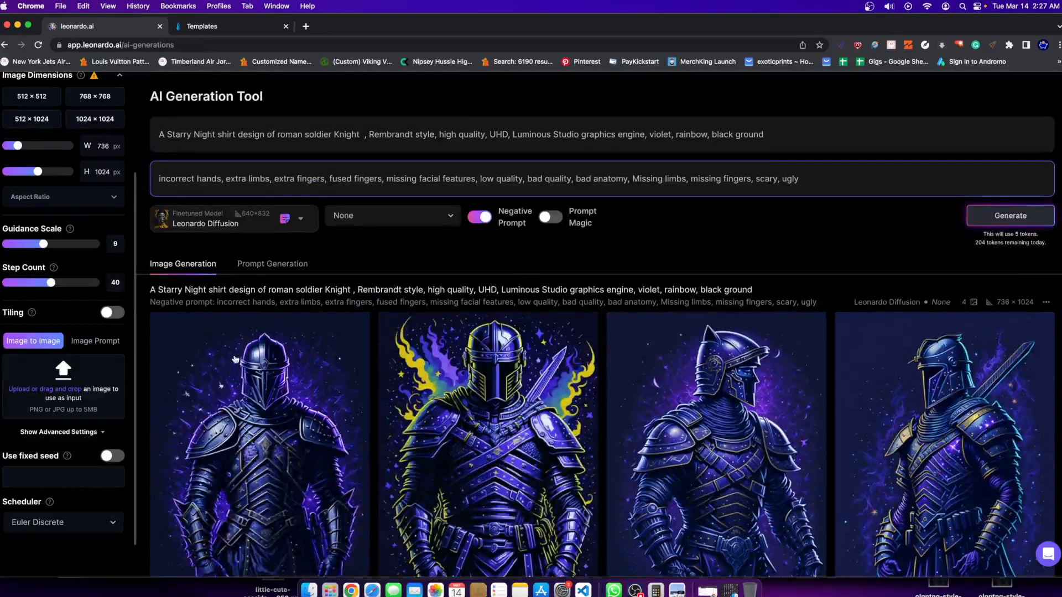
{"action": "left_click", "coordinate": [457, 433]}
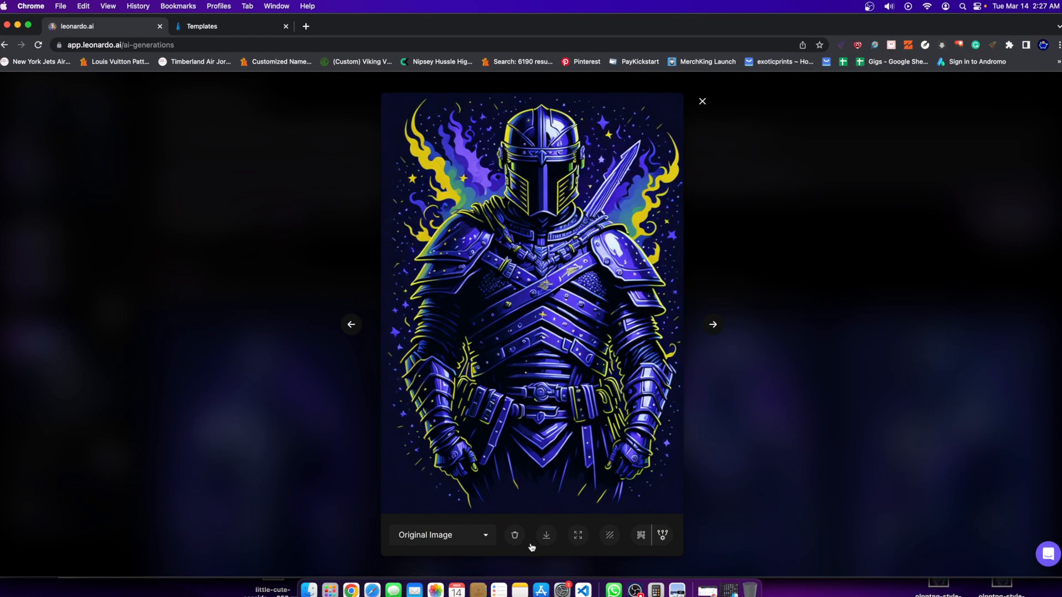
{"action": "left_click", "coordinate": [754, 403]}
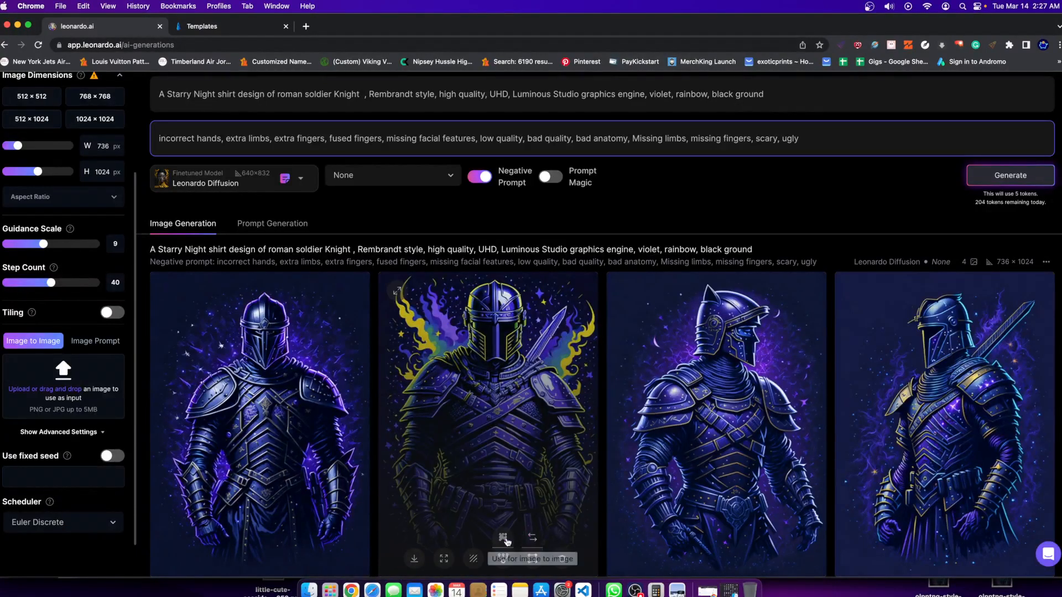
Remove "Knight" after "roman soldier" in the prompt and generate a new image set.
{"action": "scroll", "coordinate": [256, 180], "scroll_direction": "up", "scroll_amount": 1}
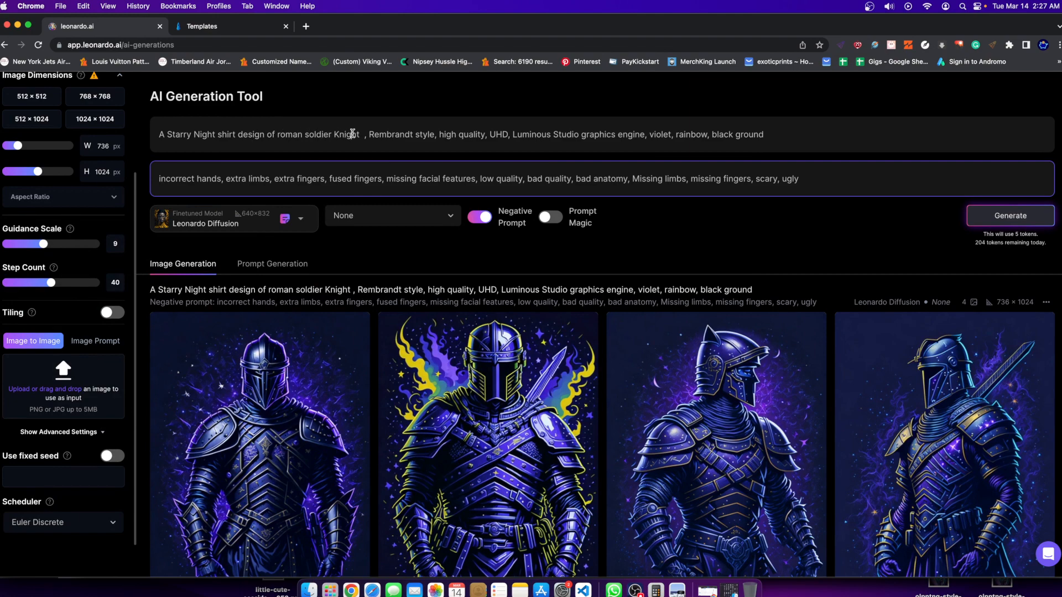
{"action": "key", "text": "BackSpace"}
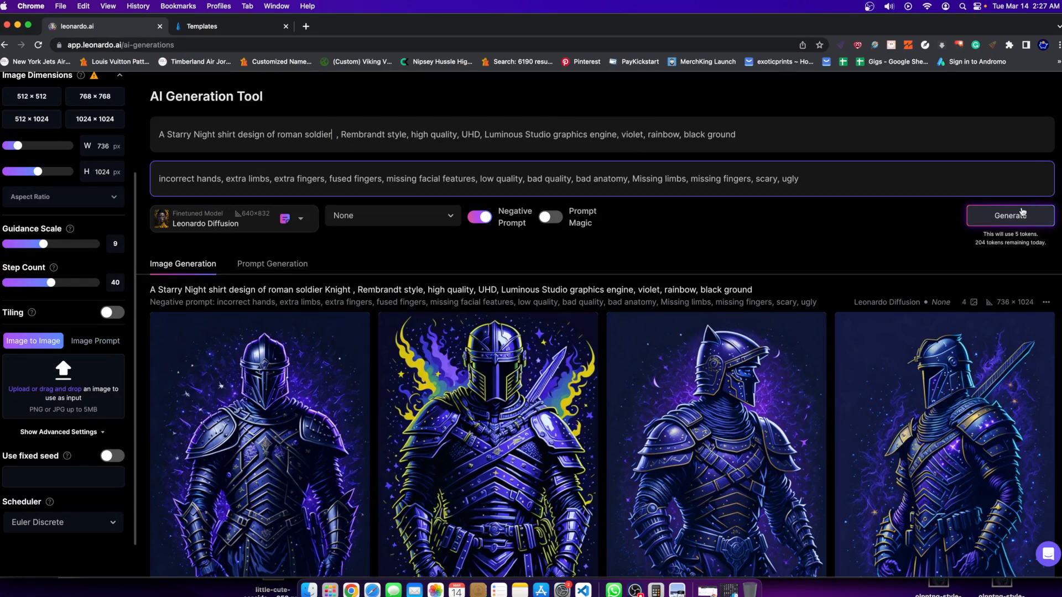
{"action": "left_click", "coordinate": [997, 215]}
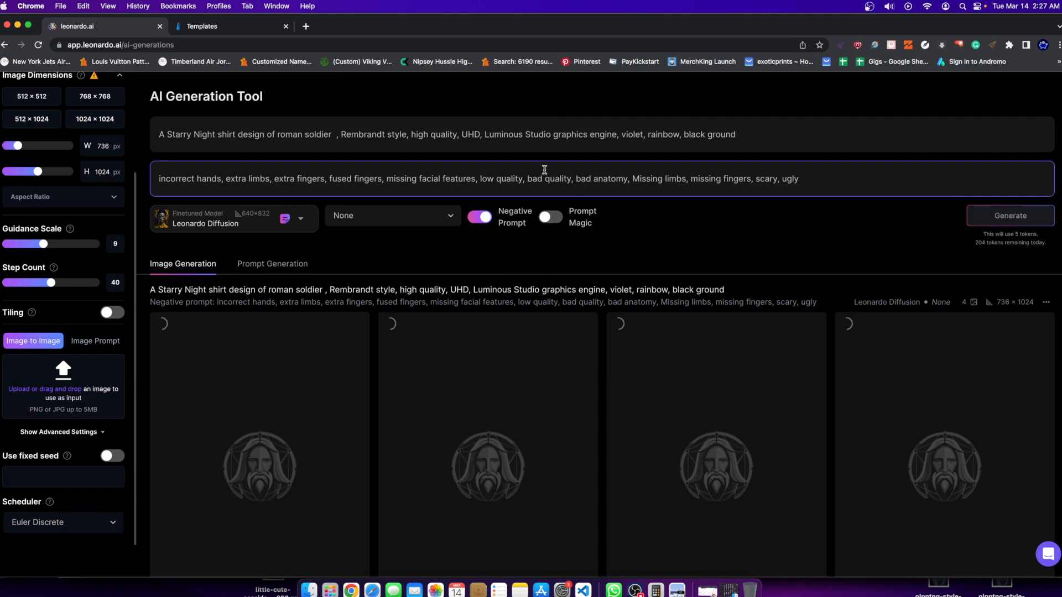
Upscale the first knight in the set with the yellow-flame knight and inspect it enlarged.
{"action": "scroll", "coordinate": [541, 174], "scroll_direction": "down", "scroll_amount": 5}
{"action": "scroll", "coordinate": [449, 175], "scroll_direction": "down", "scroll_amount": 3}
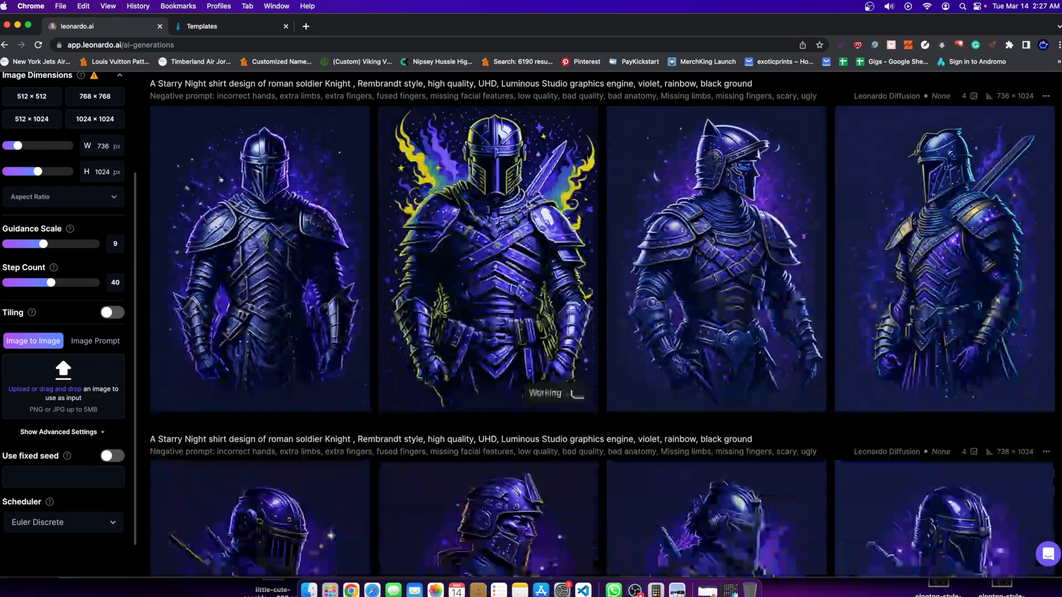
{"action": "scroll", "coordinate": [296, 293], "scroll_direction": "up", "scroll_amount": 7}
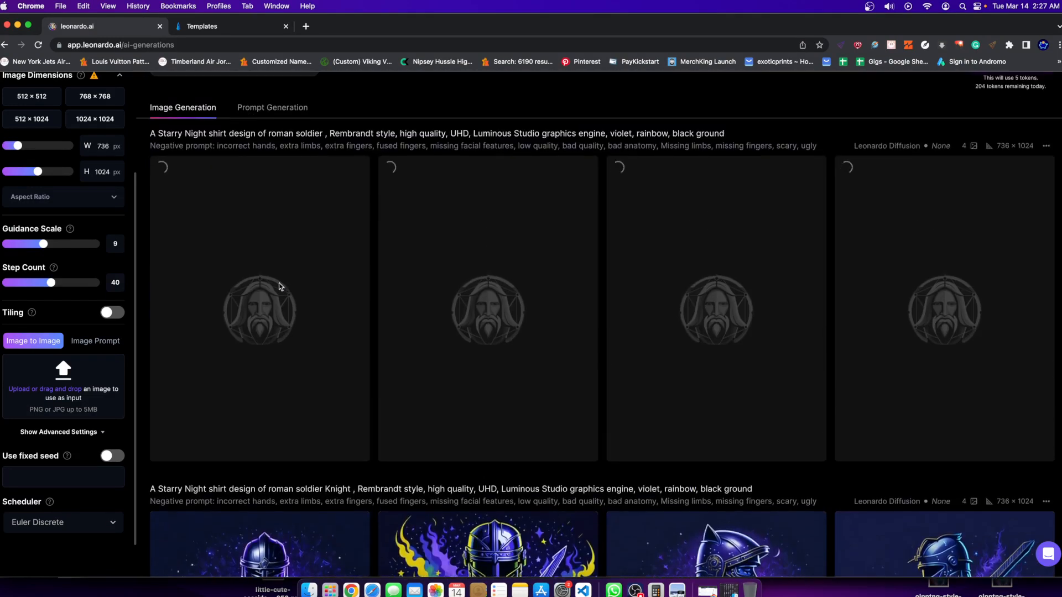
{"action": "scroll", "coordinate": [280, 285], "scroll_direction": "down", "scroll_amount": 3}
{"action": "scroll", "coordinate": [274, 283], "scroll_direction": "down", "scroll_amount": 1}
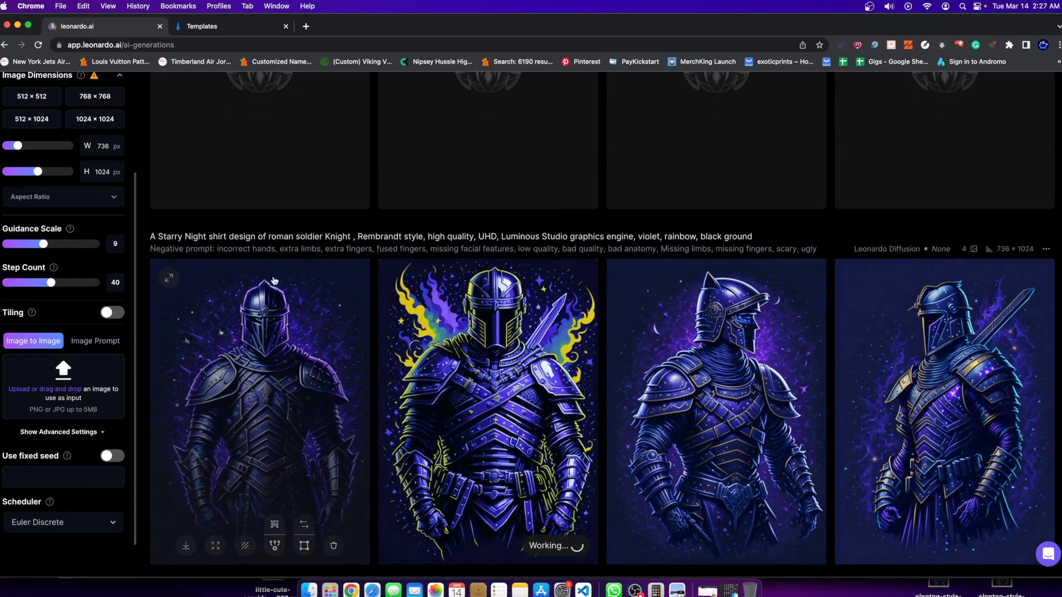
{"action": "left_click", "coordinate": [274, 519]}
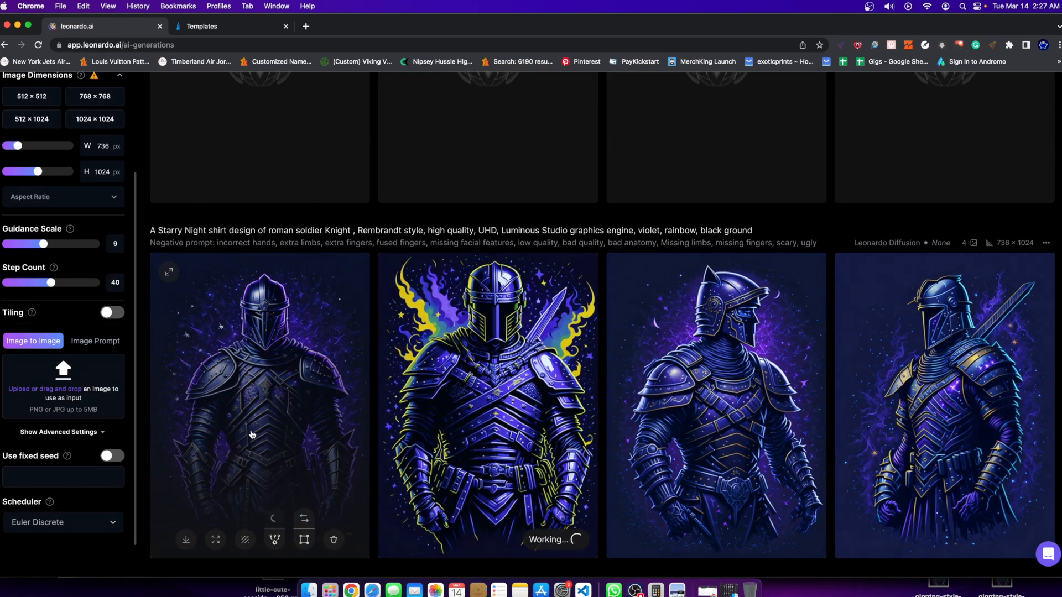
{"action": "left_click", "coordinate": [267, 339]}
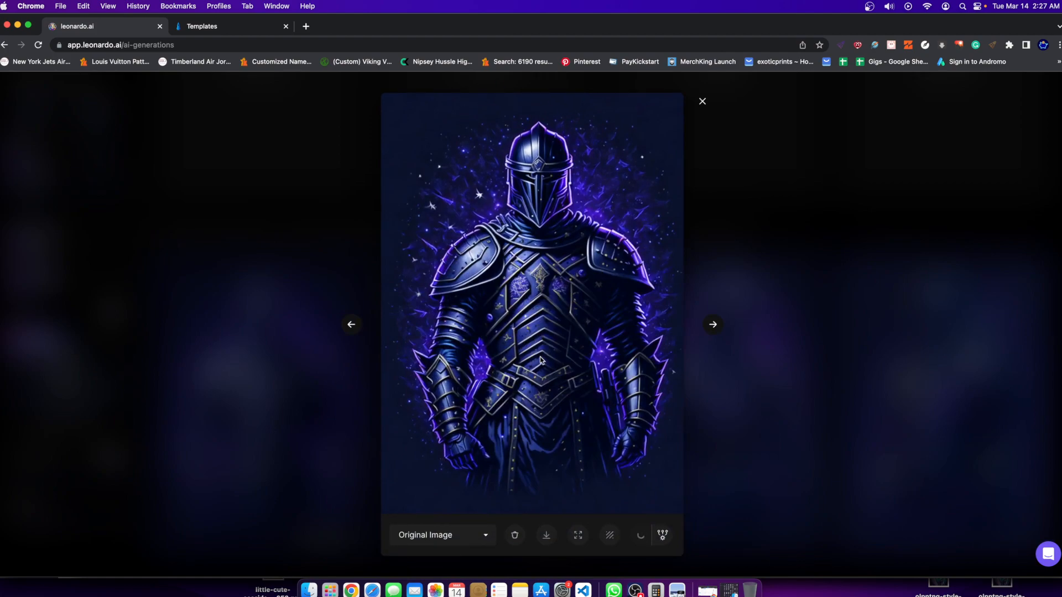
{"action": "key", "text": "Escape"}
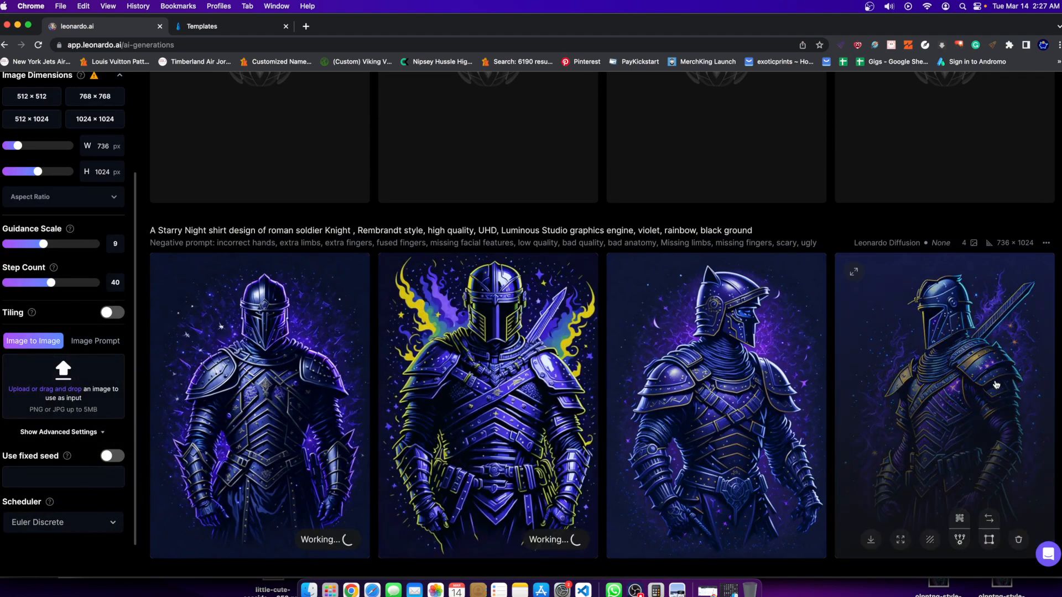
Inspect the fourth knight of that set and the upscaled yellow-flame knight enlarged.
{"action": "left_click", "coordinate": [863, 359]}
{"action": "key", "text": "Escape"}
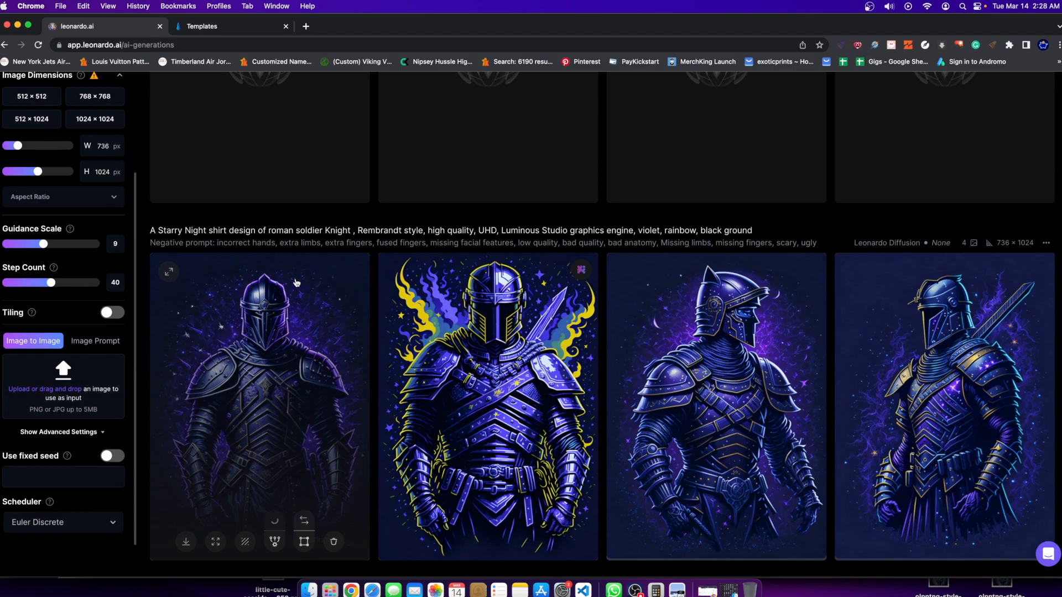
{"action": "left_click", "coordinate": [429, 327]}
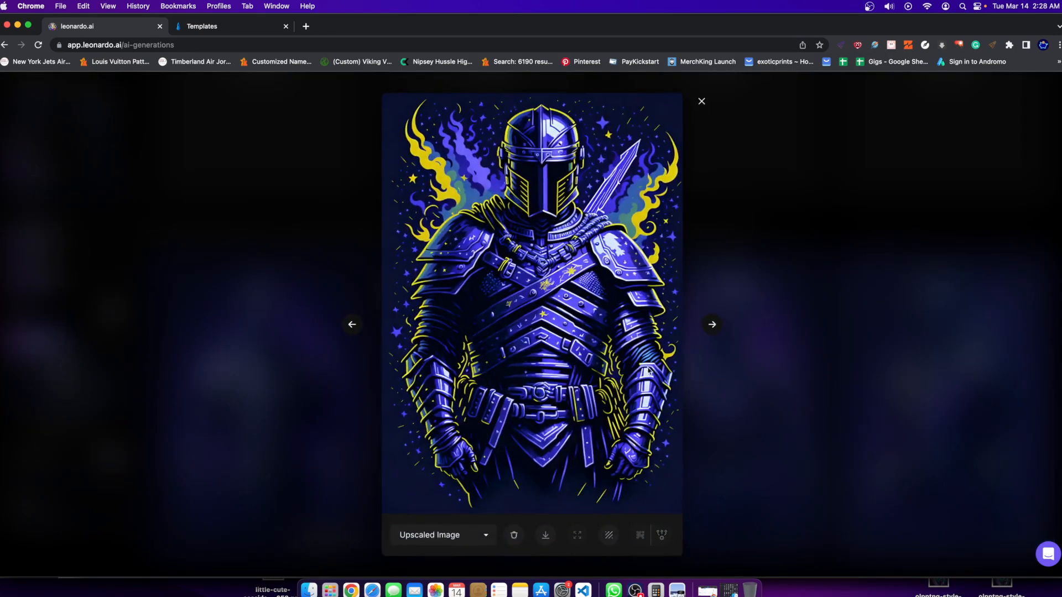
{"action": "left_click", "coordinate": [768, 407]}
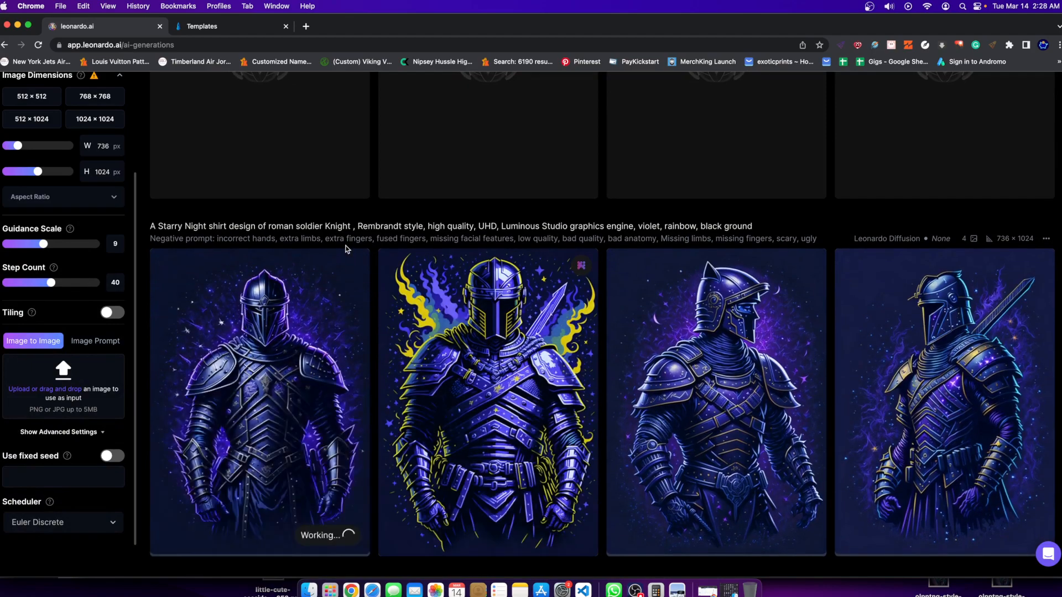
Look over the earlier roman soldier and traditional castle knight sets to compare their style.
{"action": "scroll", "coordinate": [345, 248], "scroll_direction": "up", "scroll_amount": 7}
{"action": "scroll", "coordinate": [633, 367], "scroll_direction": "down", "scroll_amount": 14}
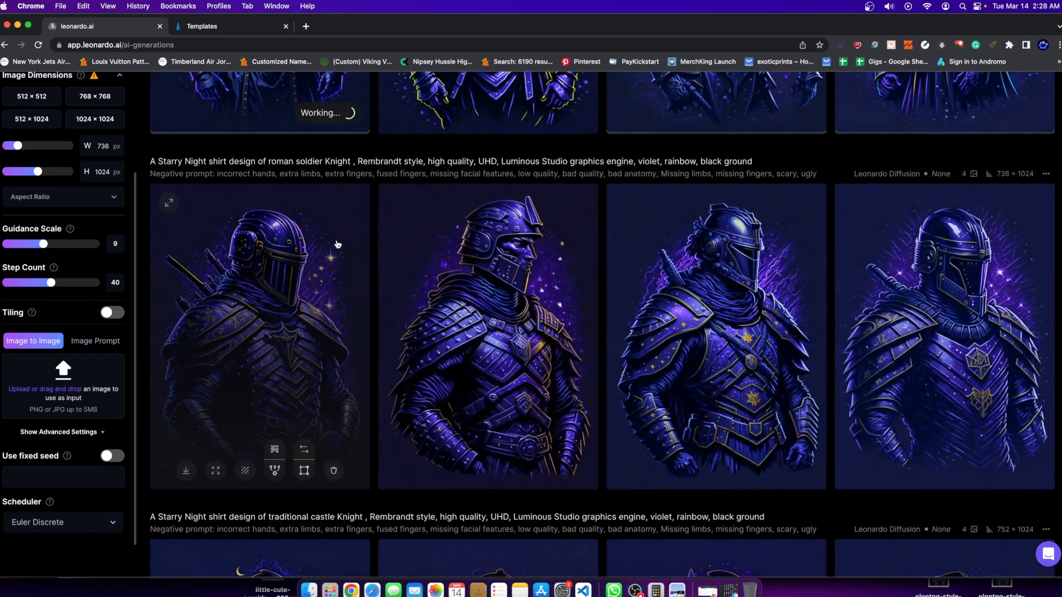
{"action": "scroll", "coordinate": [713, 343], "scroll_direction": "down", "scroll_amount": 6}
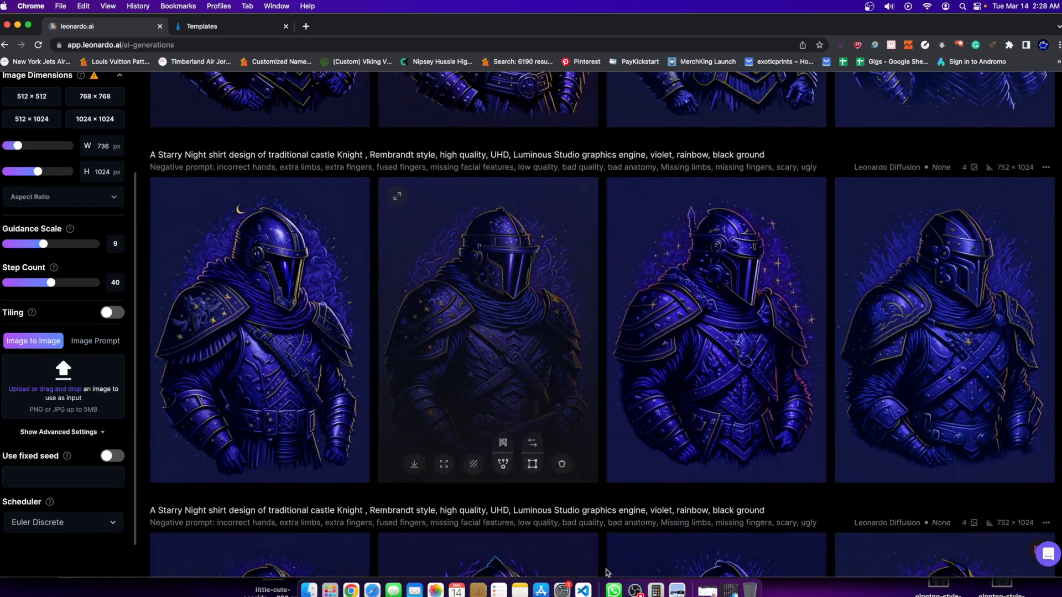
{"action": "scroll", "coordinate": [472, 500], "scroll_direction": "down", "scroll_amount": 10}
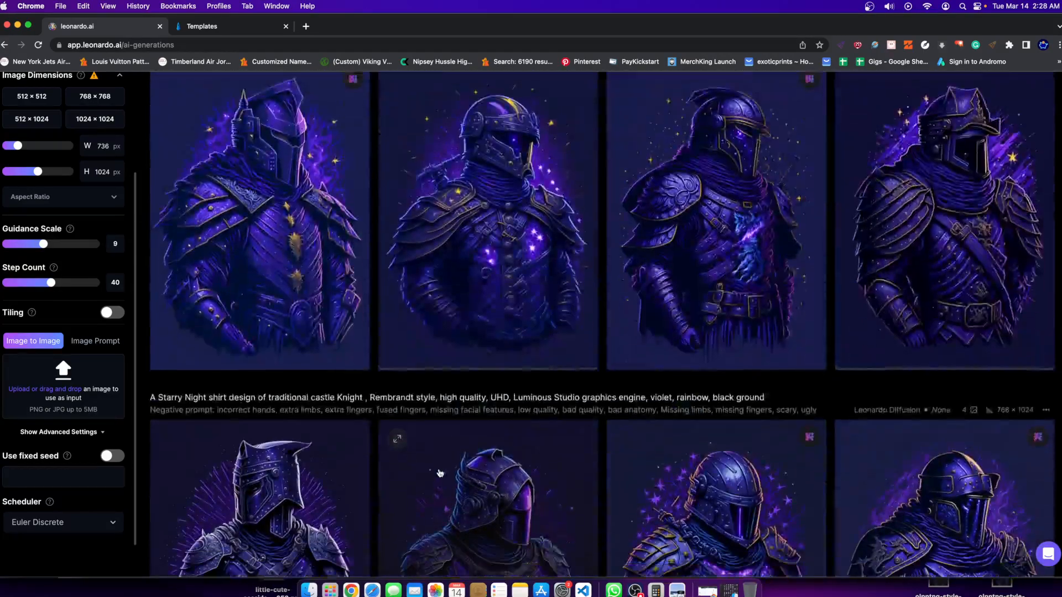
{"action": "scroll", "coordinate": [439, 472], "scroll_direction": "down", "scroll_amount": 10}
{"action": "scroll", "coordinate": [711, 255], "scroll_direction": "up", "scroll_amount": 1}
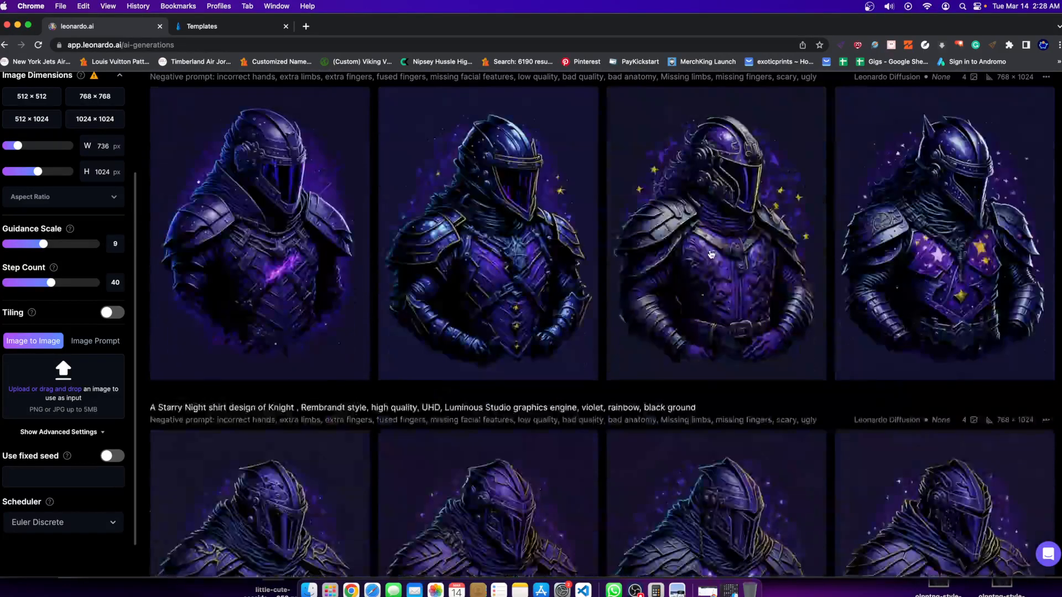
{"action": "scroll", "coordinate": [390, 321], "scroll_direction": "down", "scroll_amount": 10}
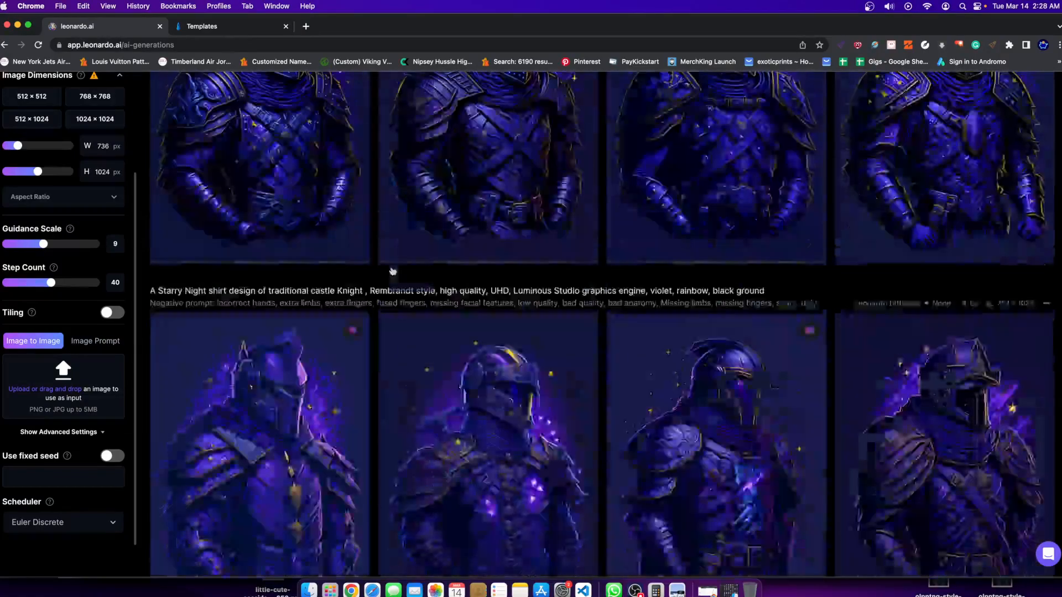
Examine the roman soldier set generated without "Knight" and go back to its prompt.
{"action": "scroll", "coordinate": [392, 271], "scroll_direction": "up", "scroll_amount": 15}
{"action": "scroll", "coordinate": [511, 442], "scroll_direction": "down", "scroll_amount": 5}
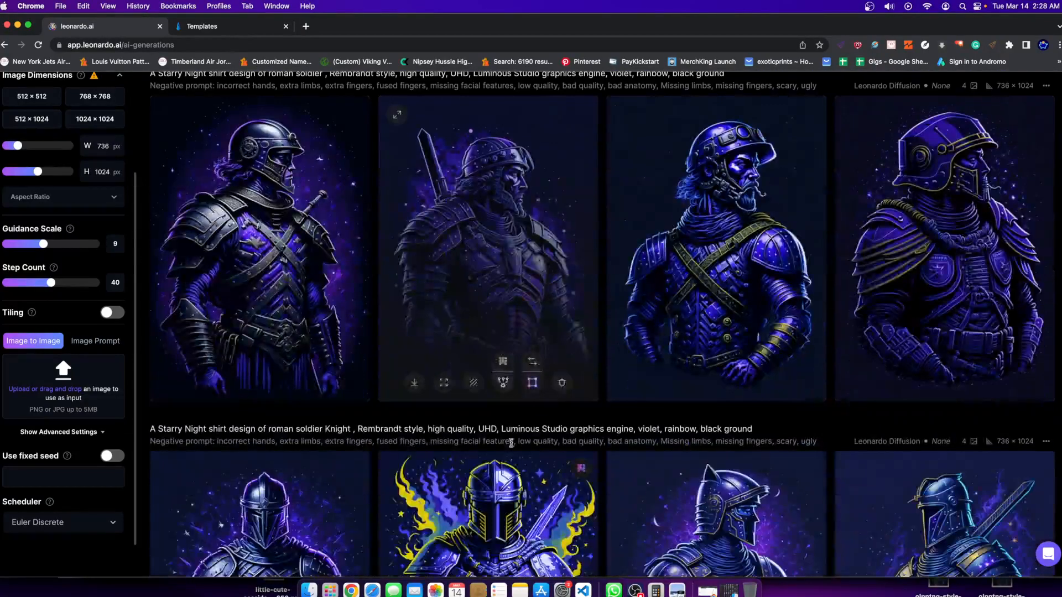
{"action": "scroll", "coordinate": [511, 442], "scroll_direction": "up", "scroll_amount": 2}
{"action": "scroll", "coordinate": [303, 418], "scroll_direction": "up", "scroll_amount": 2}
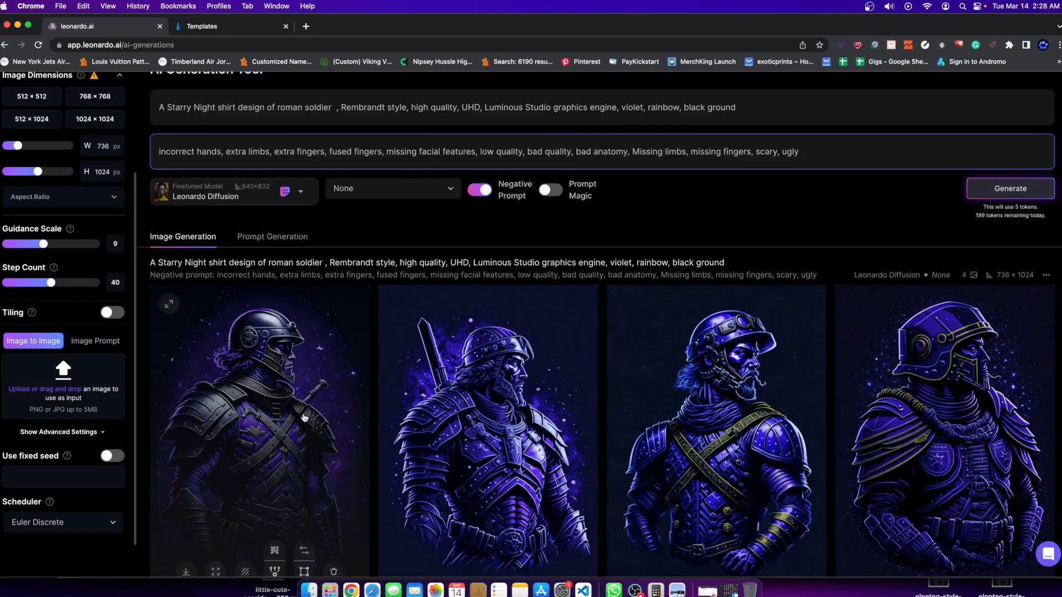
{"action": "scroll", "coordinate": [303, 417], "scroll_direction": "up", "scroll_amount": 1}
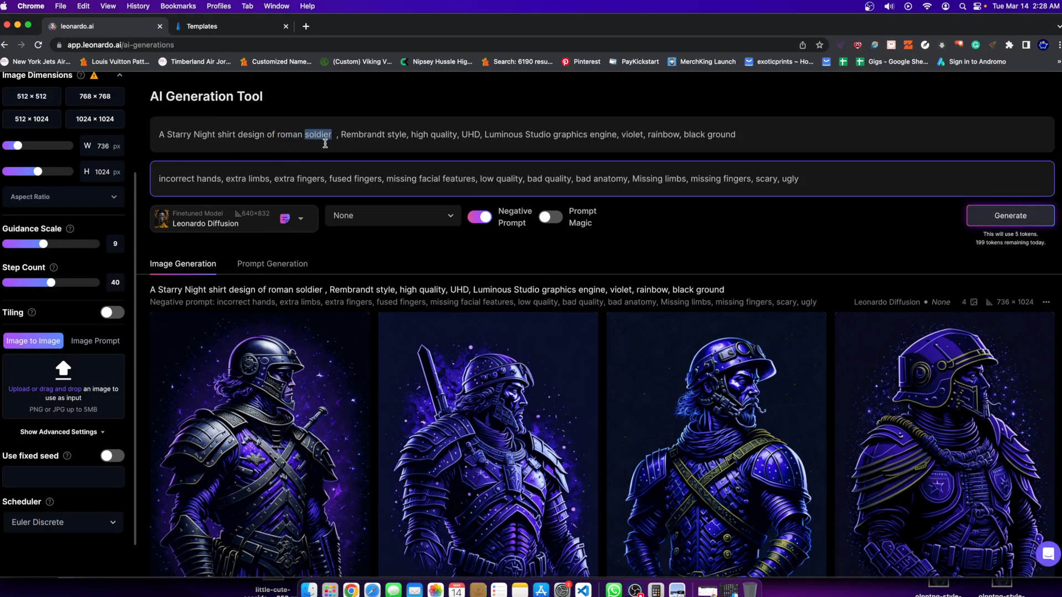
Replace "roman soldier" with "spartan" in the shirt design prompt and generate a new set of images.
{"action": "key", "text": "BackSpace"}
{"action": "key", "text": "BackSpace"}
{"action": "key", "text": "BackSpace"}
{"action": "key", "text": "BackSpace"}
{"action": "key", "text": "BackSpace"}
{"action": "key", "text": "BackSpace"}
{"action": "key", "text": "BackSpace"}
{"action": "type", "text": "spar"}
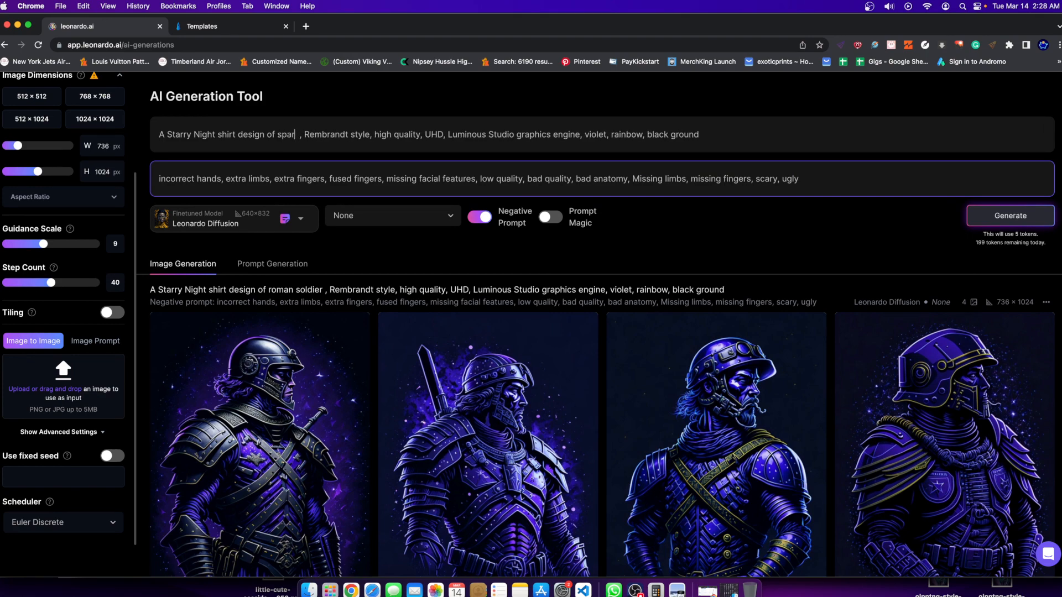
{"action": "type", "text": "tan"}
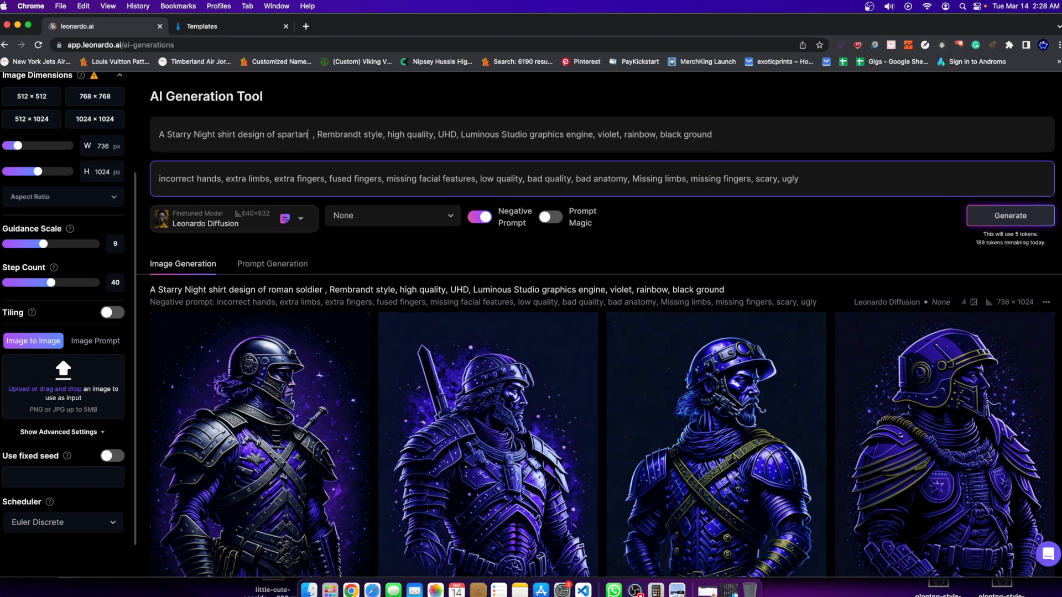
{"action": "left_click", "coordinate": [1010, 216]}
Add "red" after "violet" in the spartan prompt and generate another set of images.
{"action": "scroll", "coordinate": [686, 244], "scroll_direction": "down", "scroll_amount": 3}
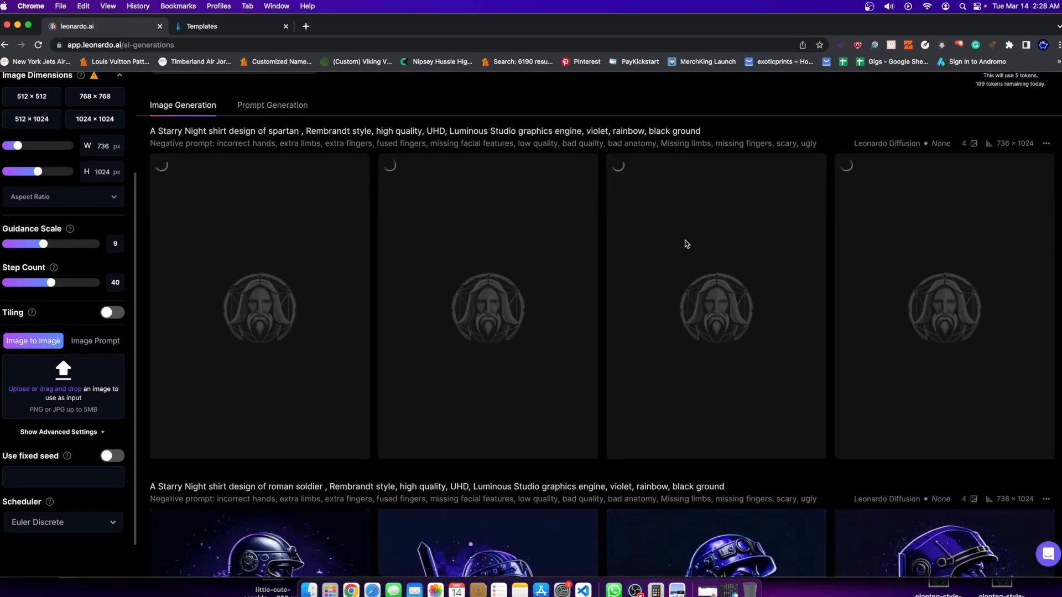
{"action": "scroll", "coordinate": [674, 240], "scroll_direction": "down", "scroll_amount": 2}
{"action": "scroll", "coordinate": [291, 307], "scroll_direction": "down", "scroll_amount": 5}
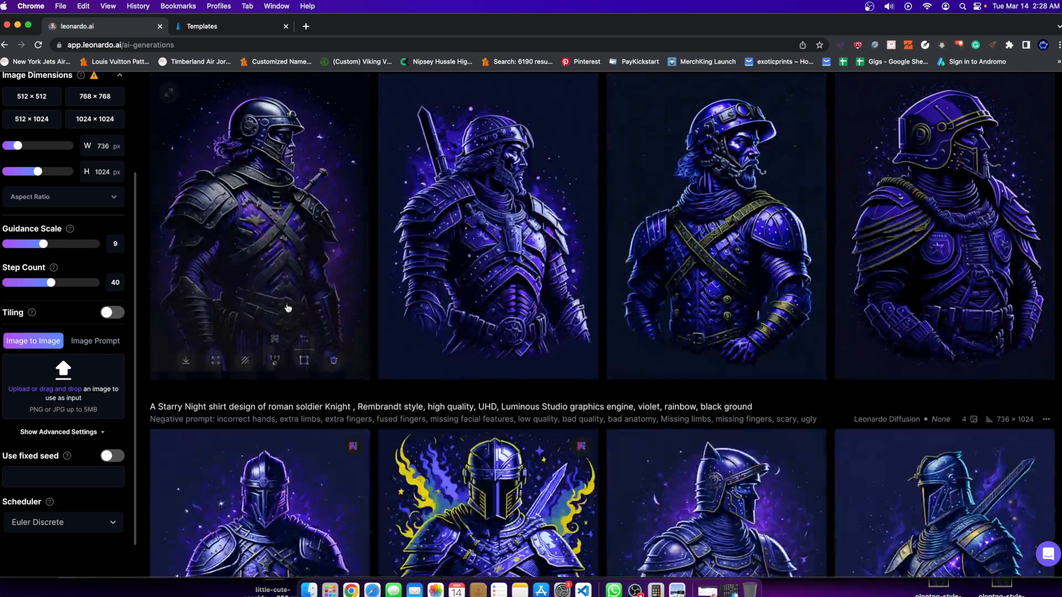
{"action": "scroll", "coordinate": [522, 368], "scroll_direction": "down", "scroll_amount": 4}
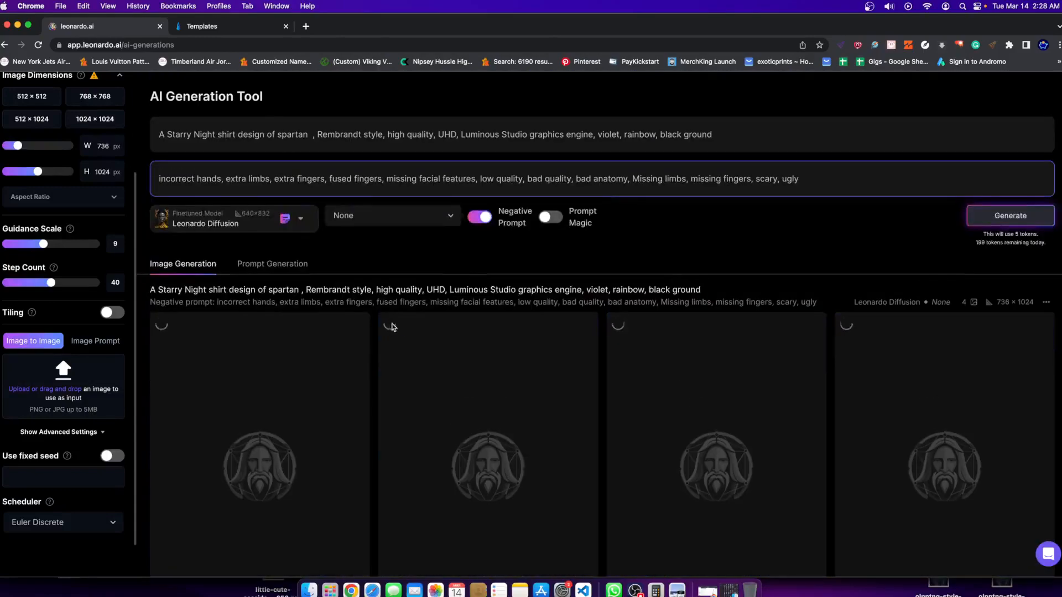
{"action": "scroll", "coordinate": [376, 326], "scroll_direction": "down", "scroll_amount": 2}
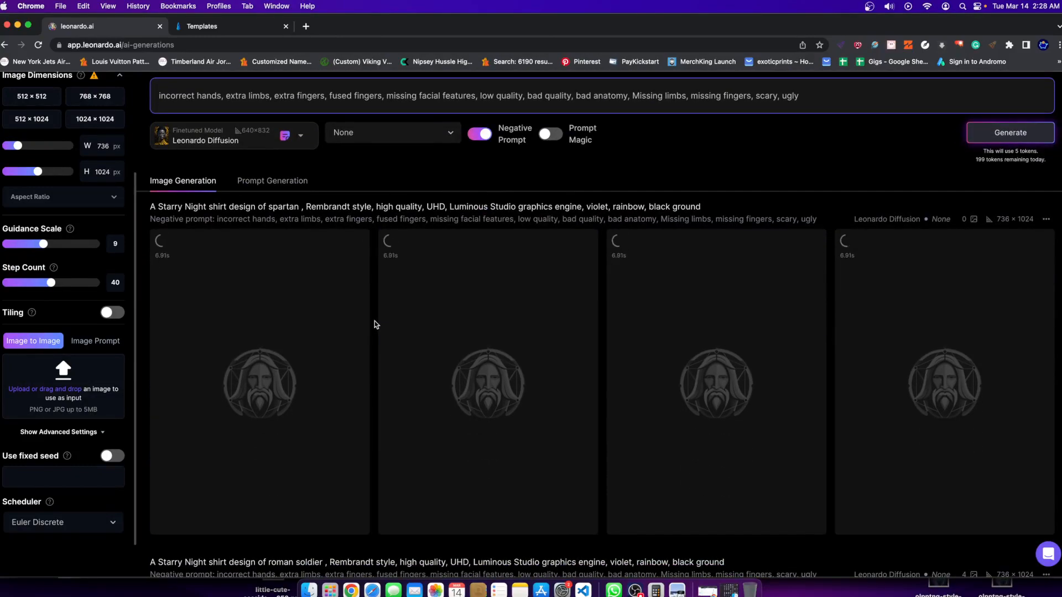
{"action": "scroll", "coordinate": [406, 334], "scroll_direction": "up", "scroll_amount": 2}
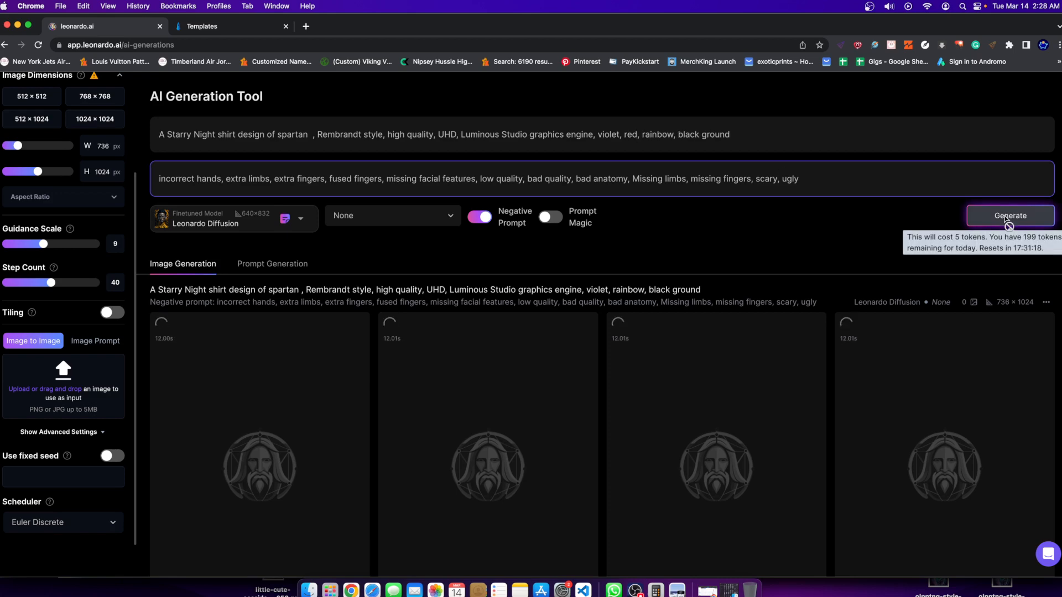
{"action": "left_click", "coordinate": [1005, 217]}
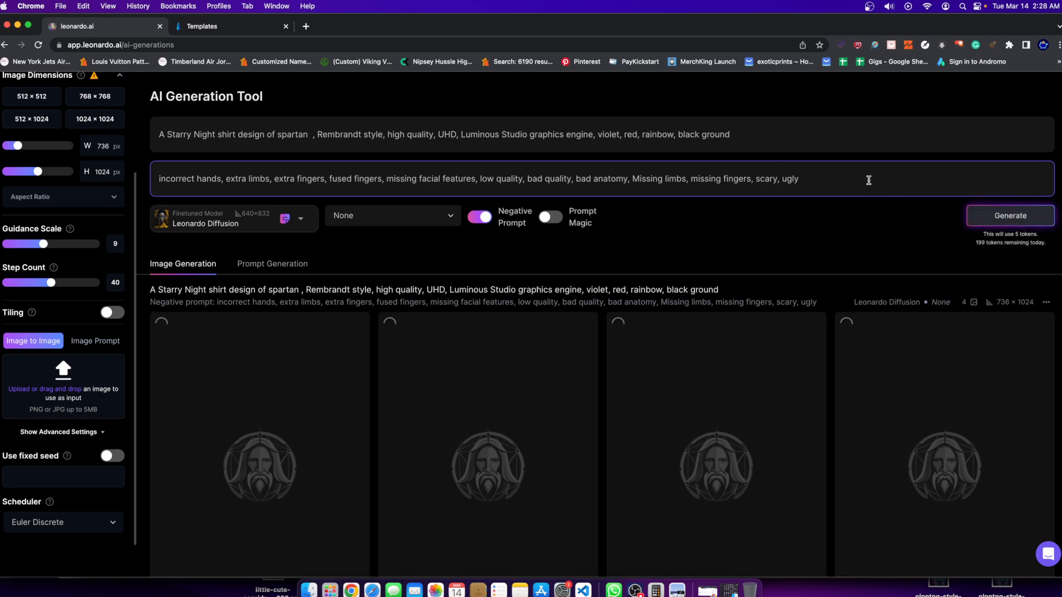
Upscale the first and the fourth spartan in the set generated without red.
{"action": "scroll", "coordinate": [744, 296], "scroll_direction": "down", "scroll_amount": 6}
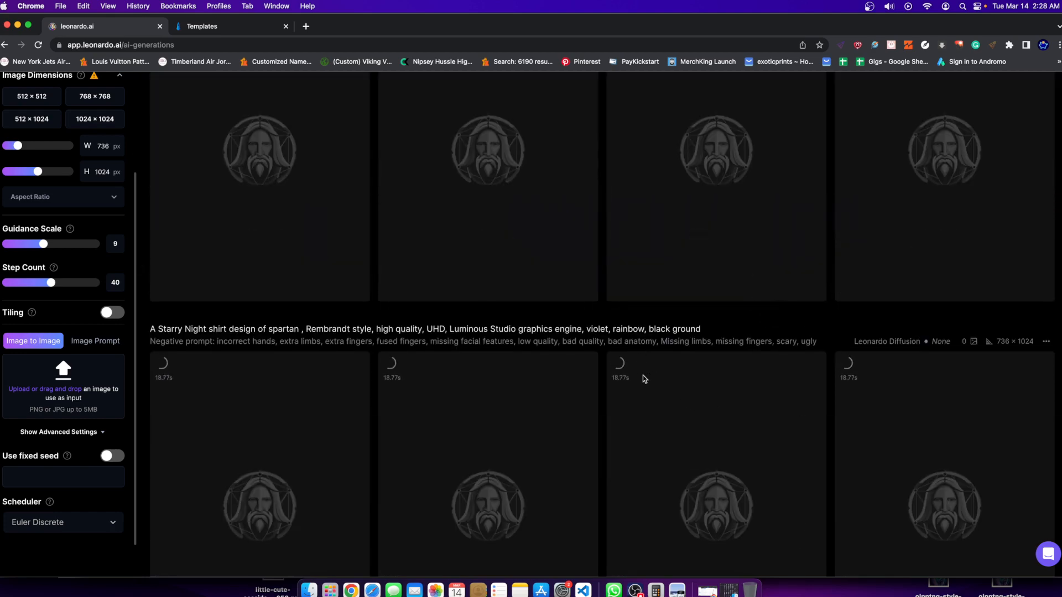
{"action": "scroll", "coordinate": [829, 299], "scroll_direction": "up", "scroll_amount": 1}
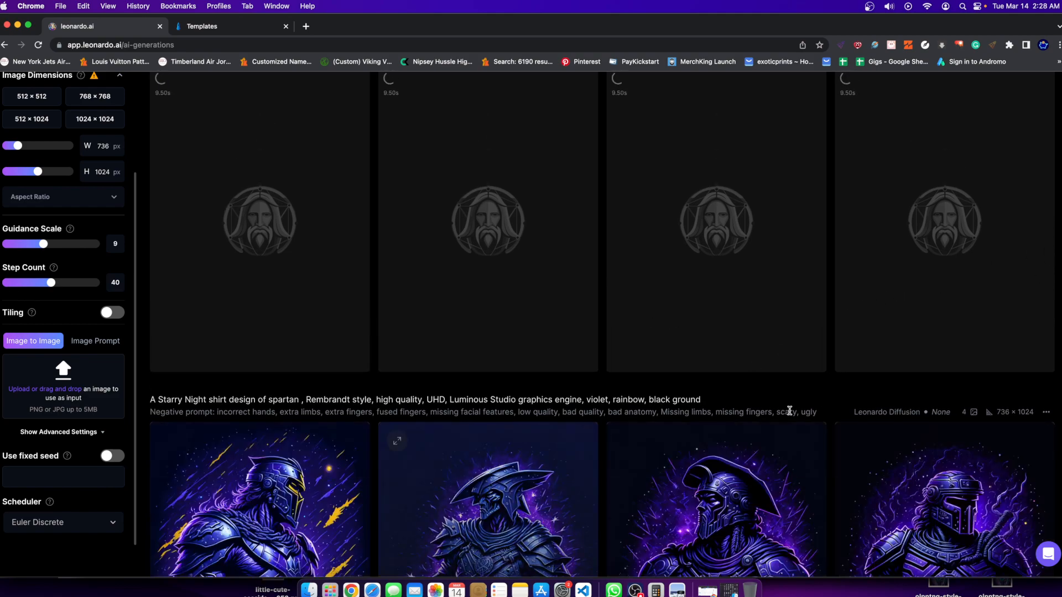
{"action": "scroll", "coordinate": [665, 328], "scroll_direction": "up", "scroll_amount": 2}
{"action": "scroll", "coordinate": [722, 222], "scroll_direction": "down", "scroll_amount": 5}
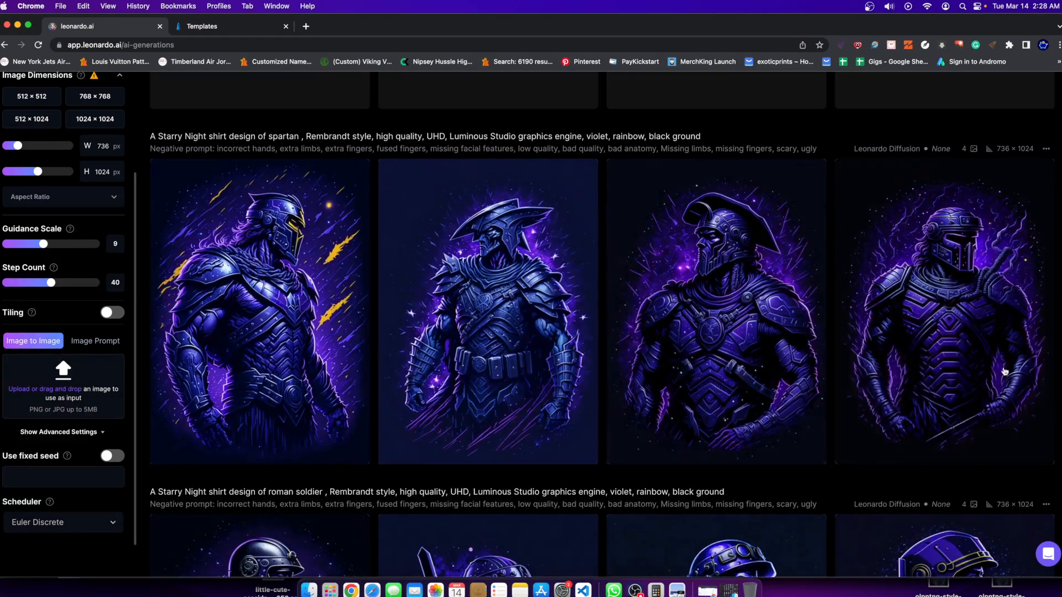
{"action": "left_click", "coordinate": [241, 327]}
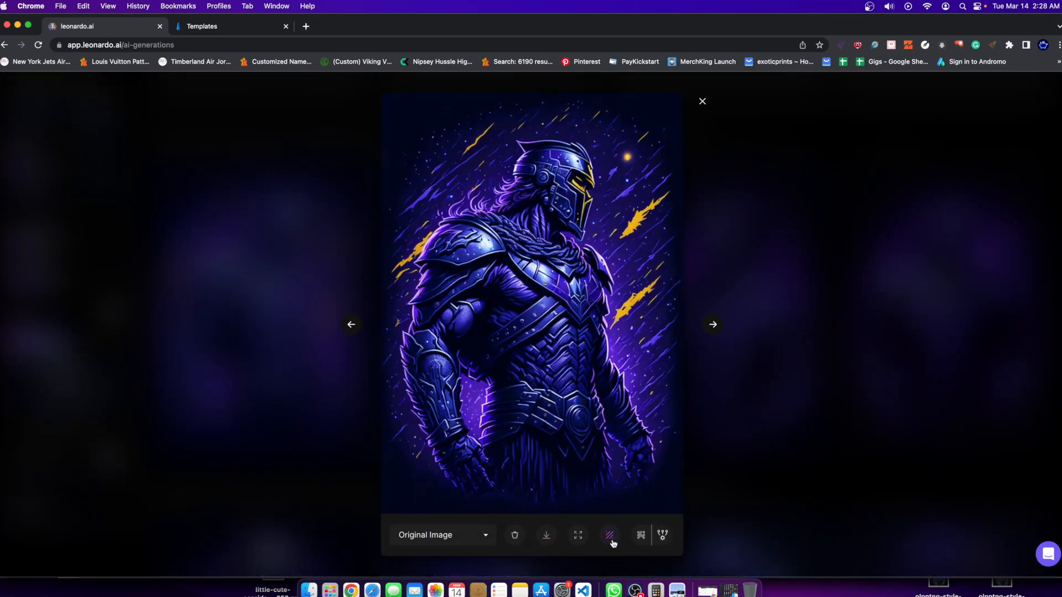
{"action": "left_click", "coordinate": [827, 339]}
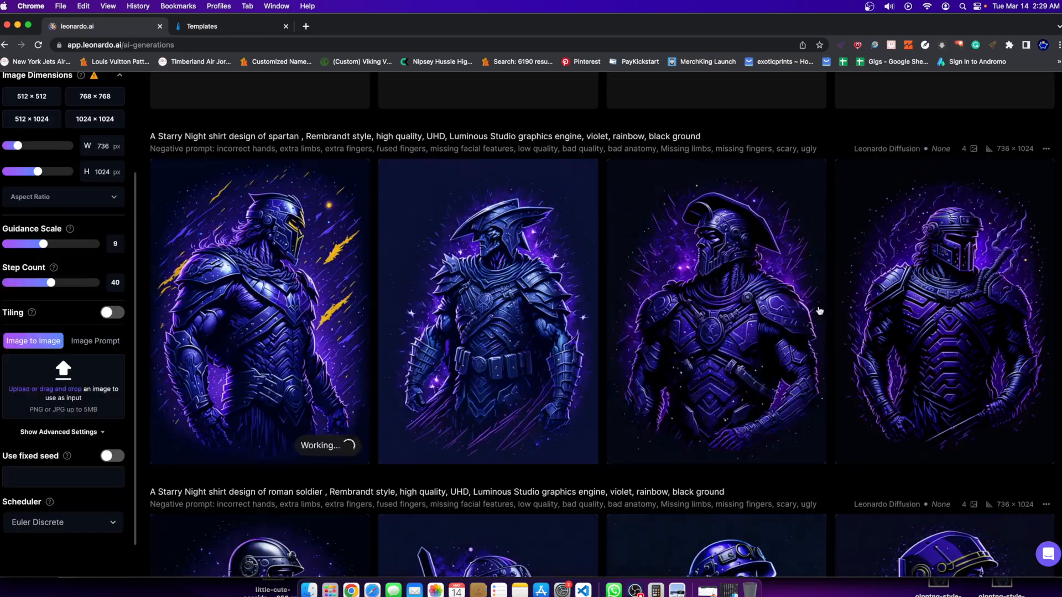
{"action": "left_click", "coordinate": [1043, 286]}
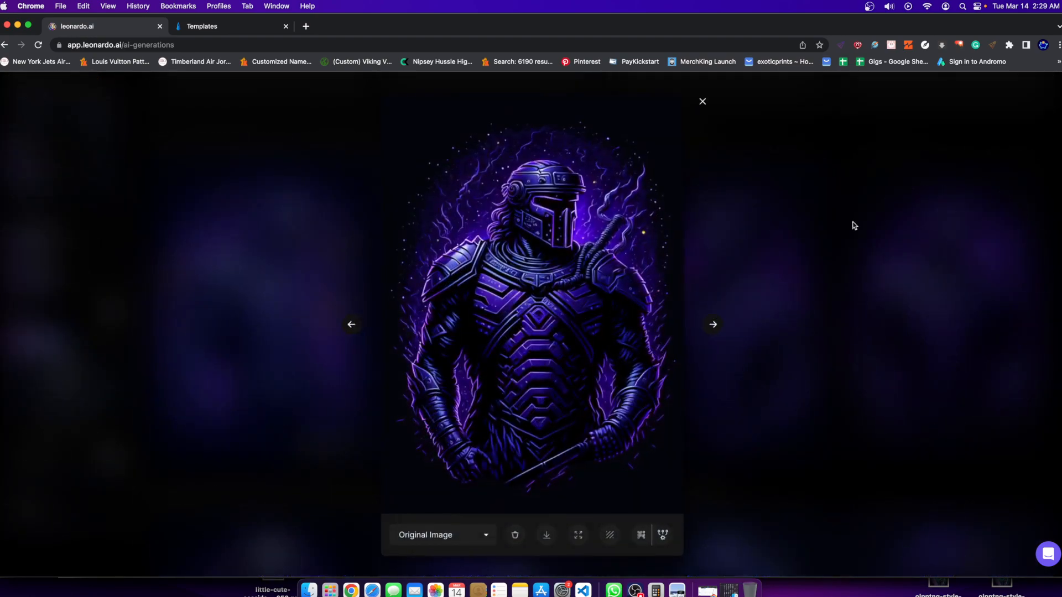
{"action": "left_click", "coordinate": [638, 536]}
{"action": "left_click", "coordinate": [901, 254]}
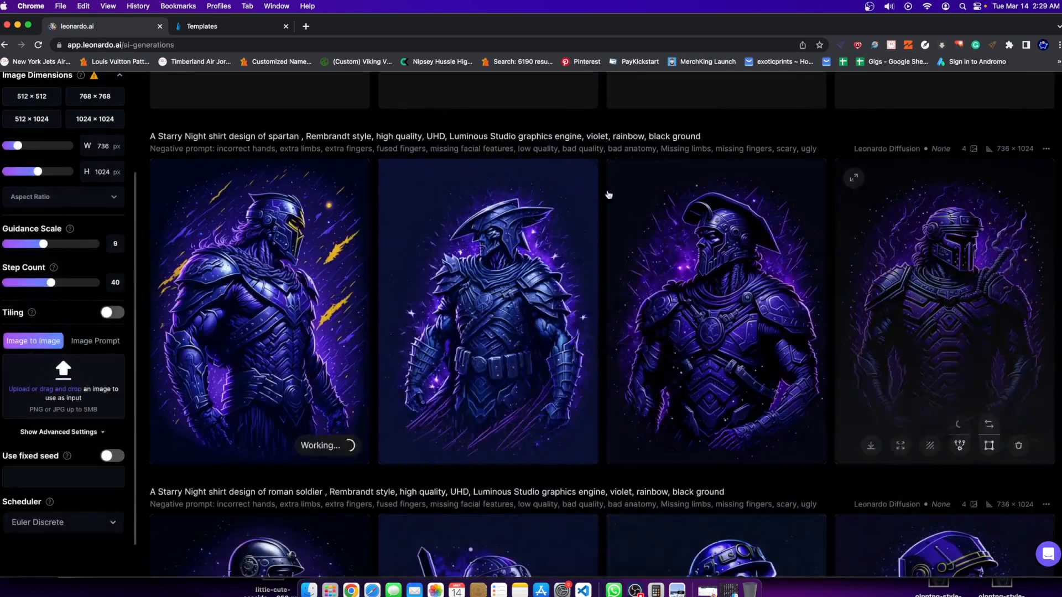
Look over the spartan set generated with red and inspect the upscaled first spartan of the earlier set enlarged.
{"action": "scroll", "coordinate": [299, 264], "scroll_direction": "up", "scroll_amount": 5}
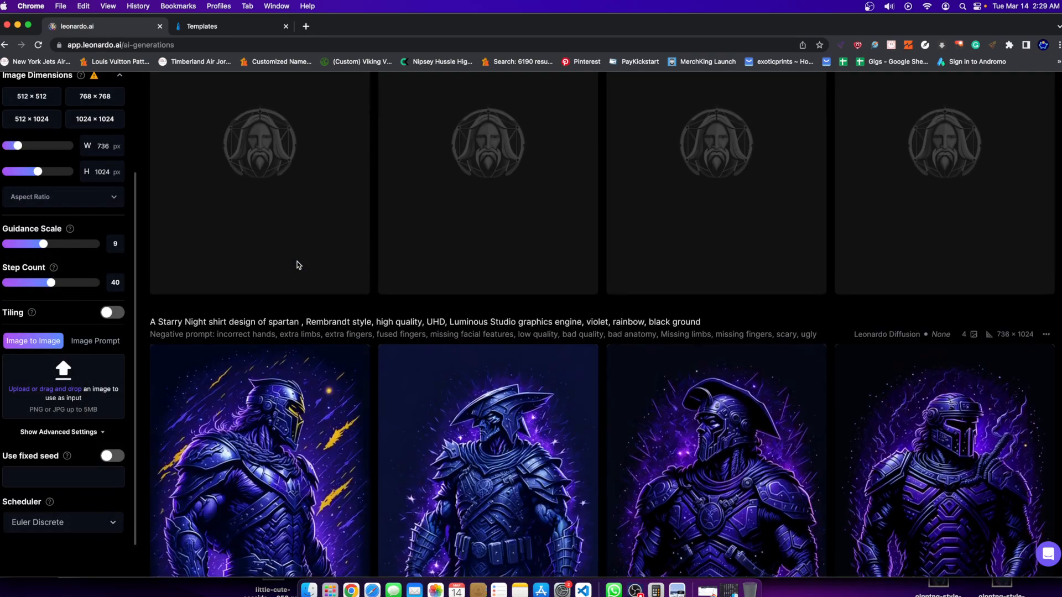
{"action": "scroll", "coordinate": [676, 221], "scroll_direction": "up", "scroll_amount": 2}
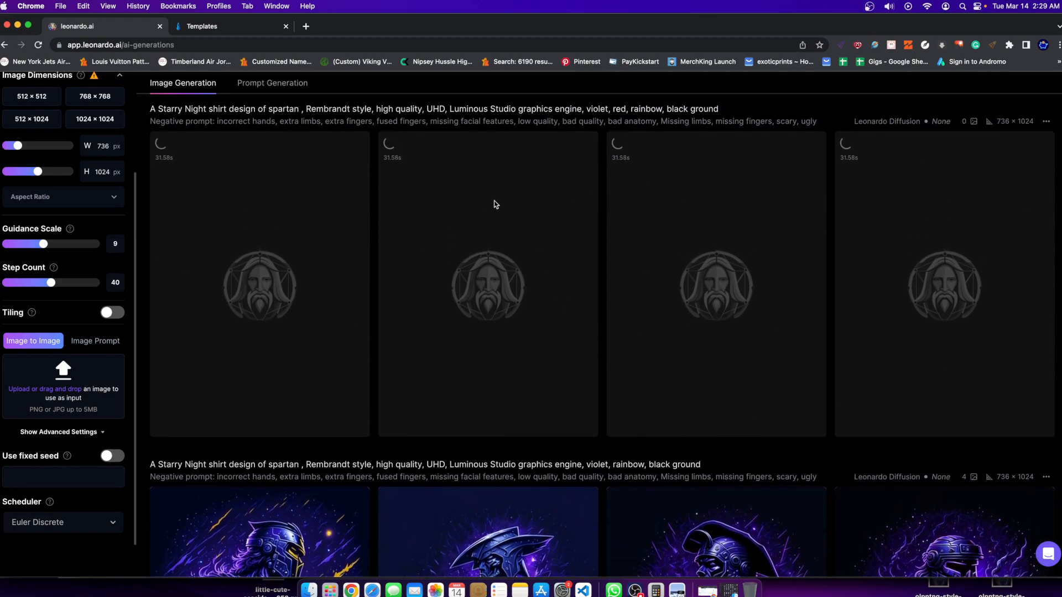
{"action": "scroll", "coordinate": [494, 202], "scroll_direction": "down", "scroll_amount": 10}
{"action": "scroll", "coordinate": [479, 423], "scroll_direction": "up", "scroll_amount": 5}
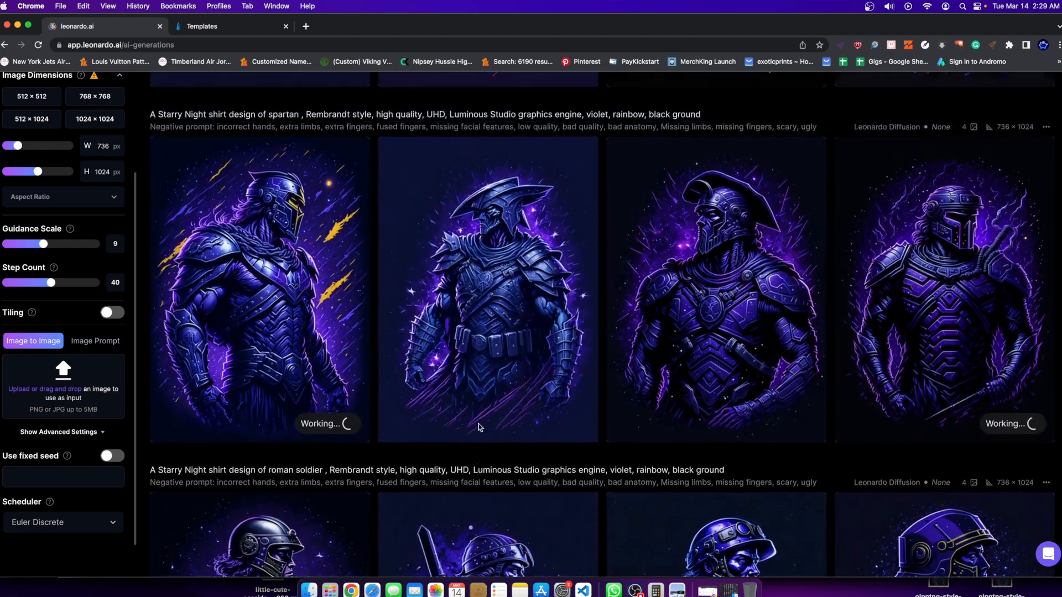
{"action": "scroll", "coordinate": [370, 413], "scroll_direction": "up", "scroll_amount": 4}
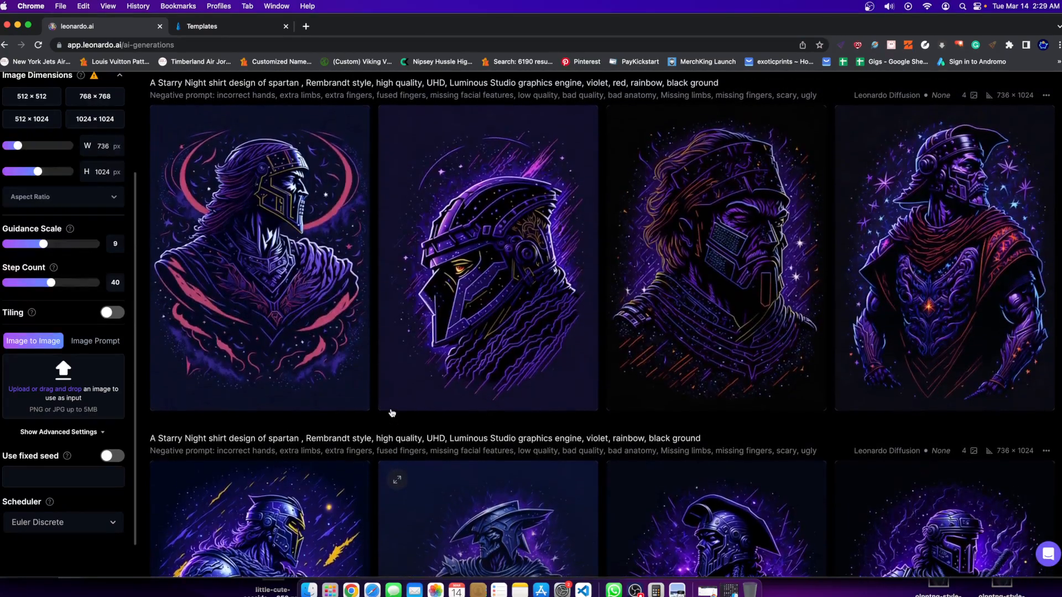
{"action": "mouse_move", "coordinate": [716, 319]}
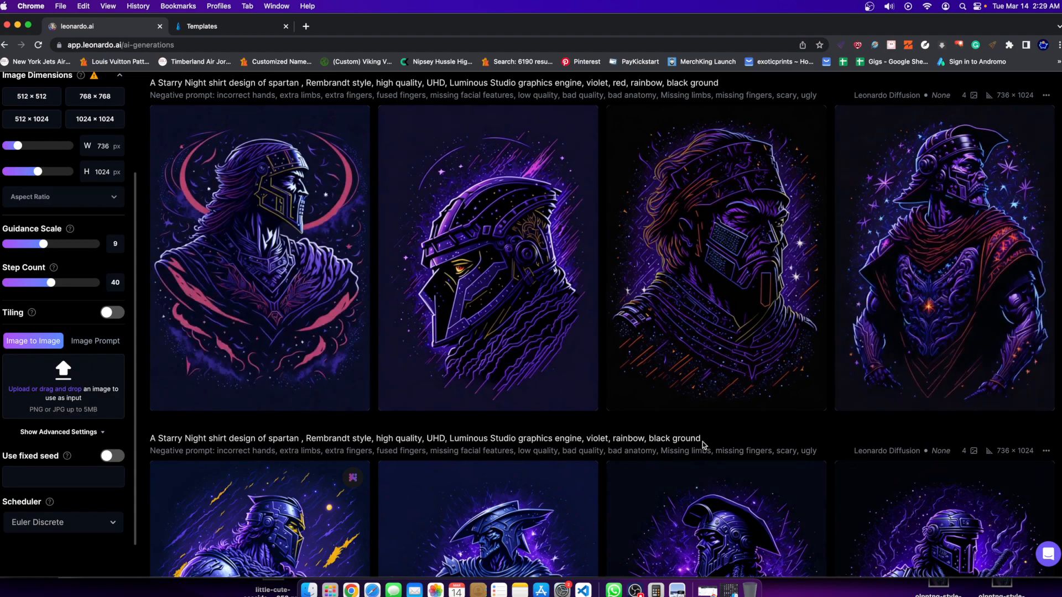
{"action": "scroll", "coordinate": [702, 442], "scroll_direction": "down", "scroll_amount": 6}
{"action": "left_click", "coordinate": [352, 283]}
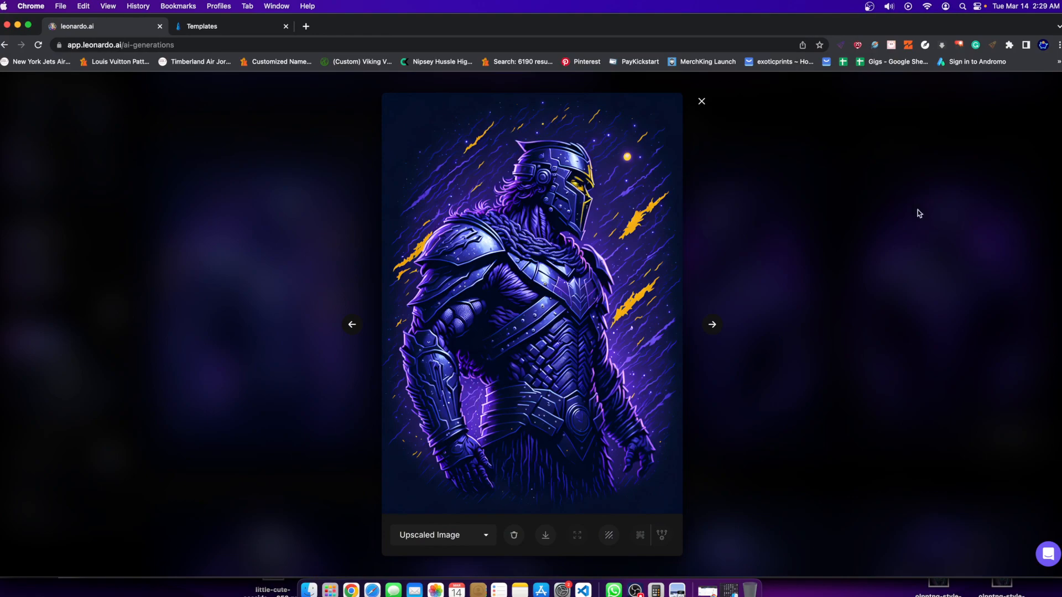
{"action": "left_click", "coordinate": [919, 213]}
Inspect the third spartan of the red set enlarged and run a creative upscale on it.
{"action": "scroll", "coordinate": [455, 274], "scroll_direction": "up", "scroll_amount": 5}
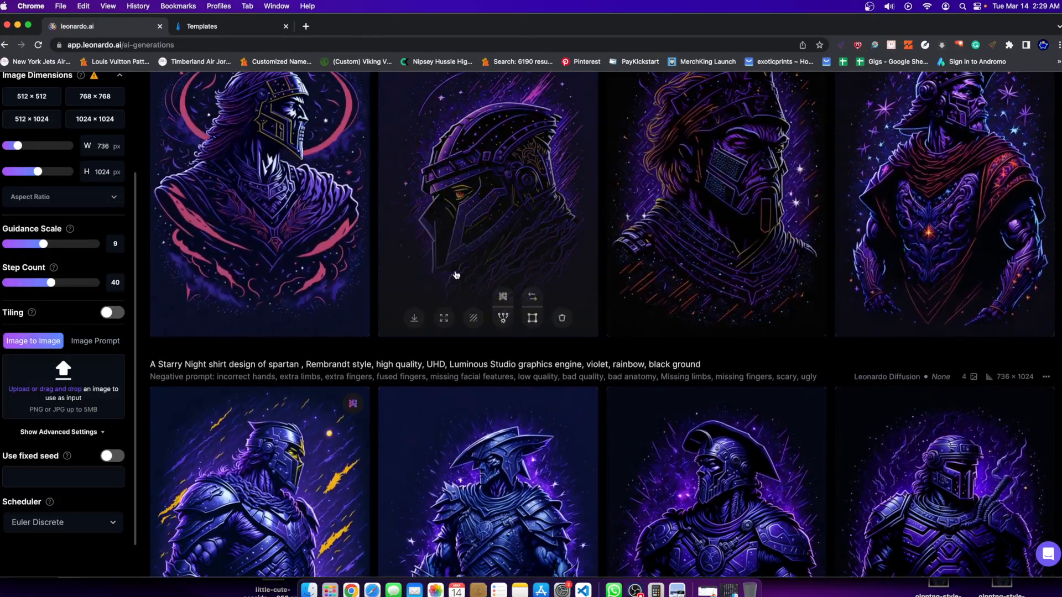
{"action": "scroll", "coordinate": [940, 276], "scroll_direction": "up", "scroll_amount": 2}
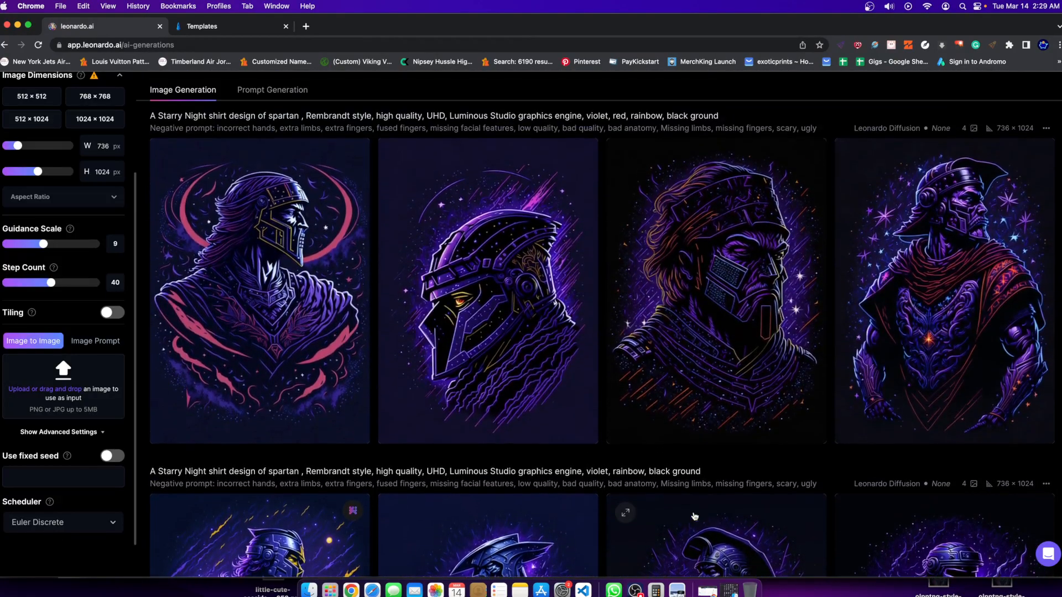
{"action": "left_click", "coordinate": [698, 276]}
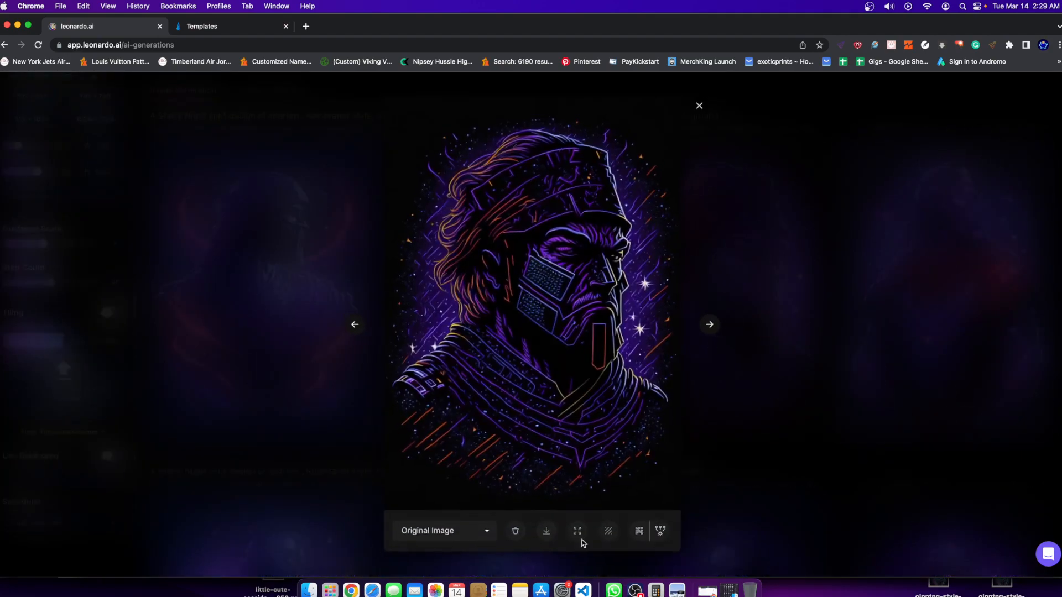
{"action": "key", "text": "Escape"}
{"action": "mouse_move", "coordinate": [718, 428]}
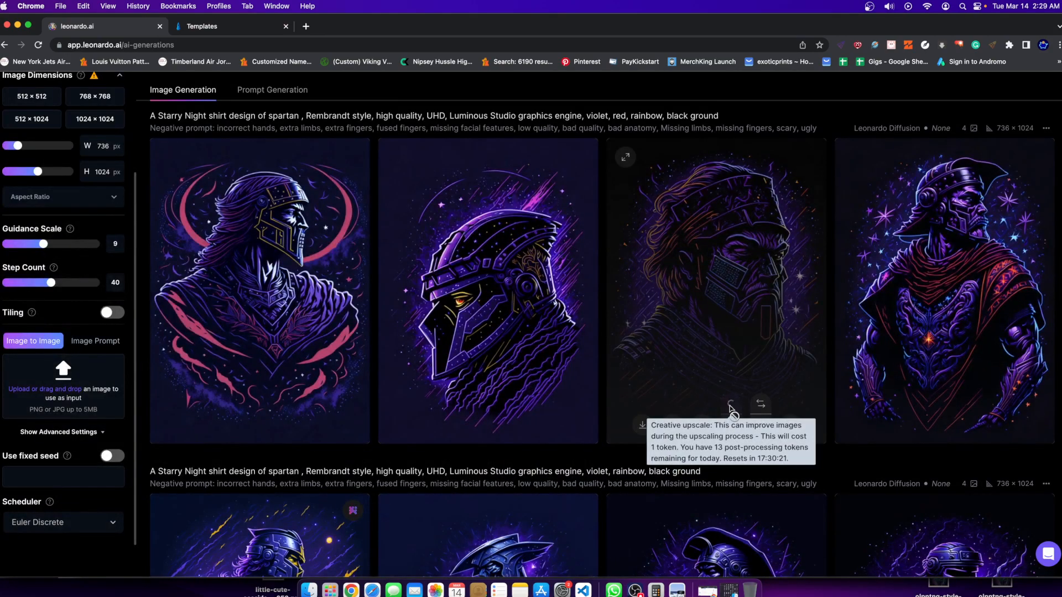
{"action": "left_click", "coordinate": [730, 408]}
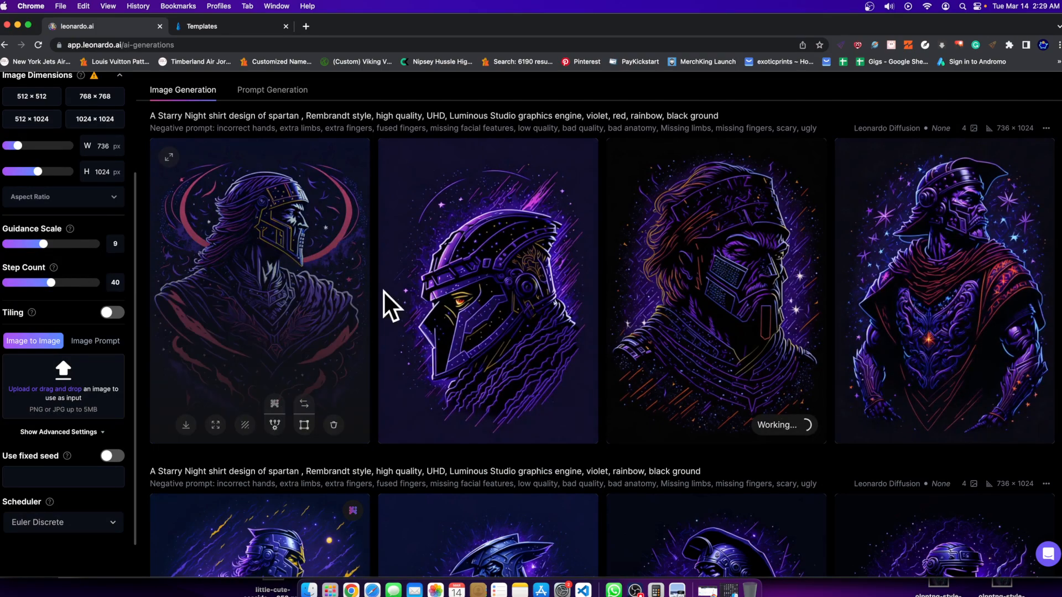
Generate one more set from the same spartan prompt with violet, red and rainbow.
{"action": "scroll", "coordinate": [390, 305], "scroll_direction": "up", "scroll_amount": 3}
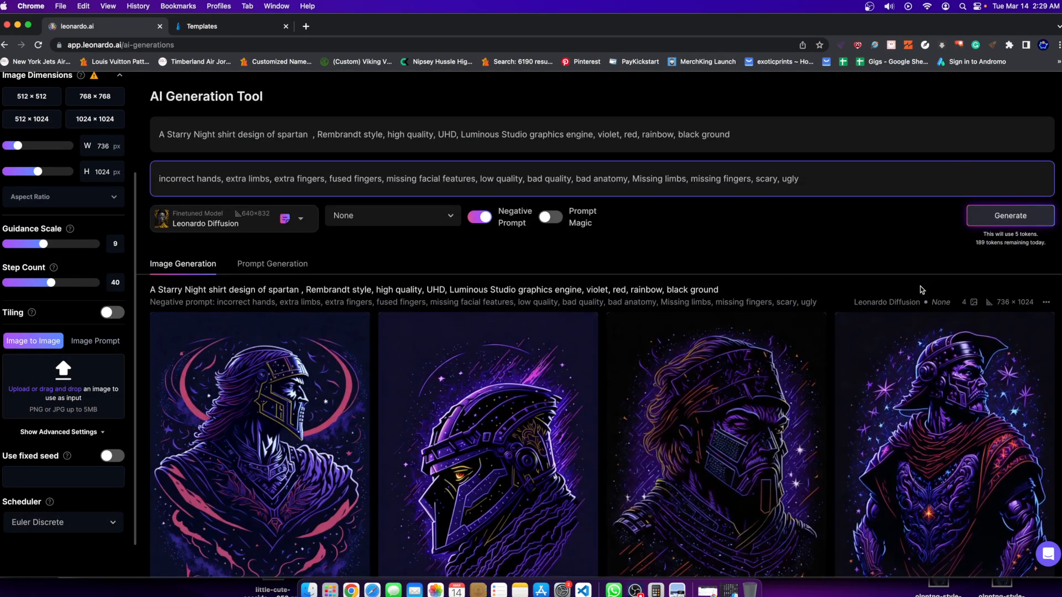
{"action": "left_click", "coordinate": [1010, 215]}
Inspect the upscaled first and fourth spartans of the set without red enlarged.
{"action": "scroll", "coordinate": [593, 307], "scroll_direction": "down", "scroll_amount": 10}
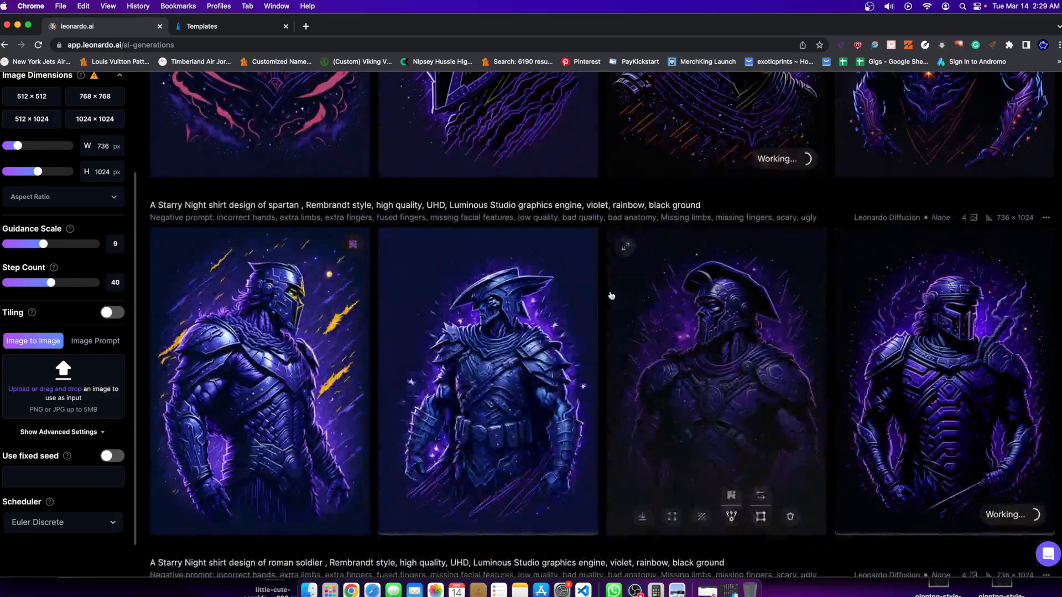
{"action": "left_click", "coordinate": [254, 404]}
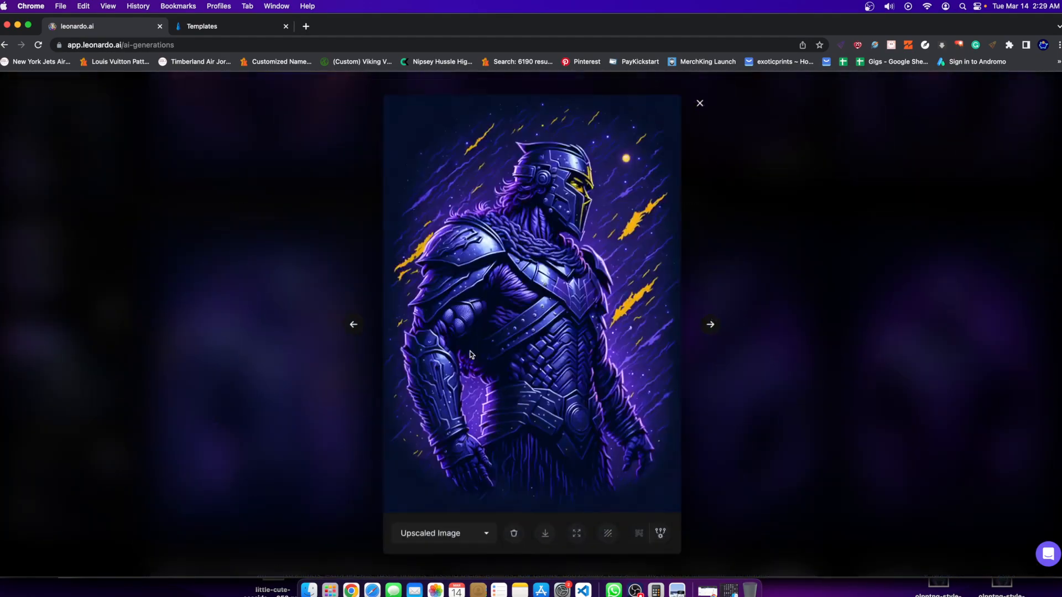
{"action": "left_click", "coordinate": [914, 271]}
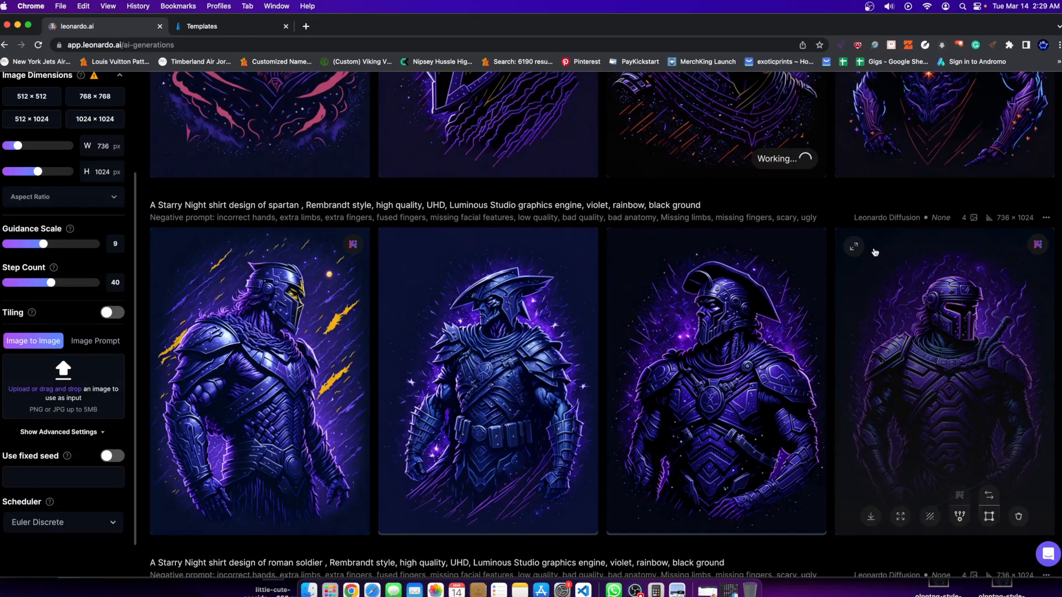
{"action": "left_click", "coordinate": [936, 426]}
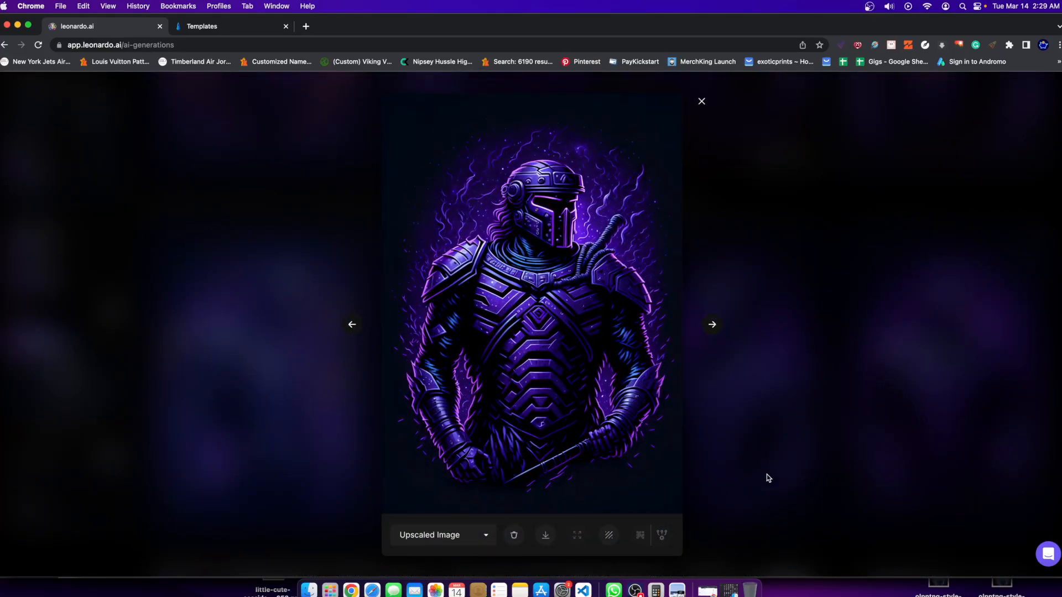
{"action": "left_click", "coordinate": [822, 347]}
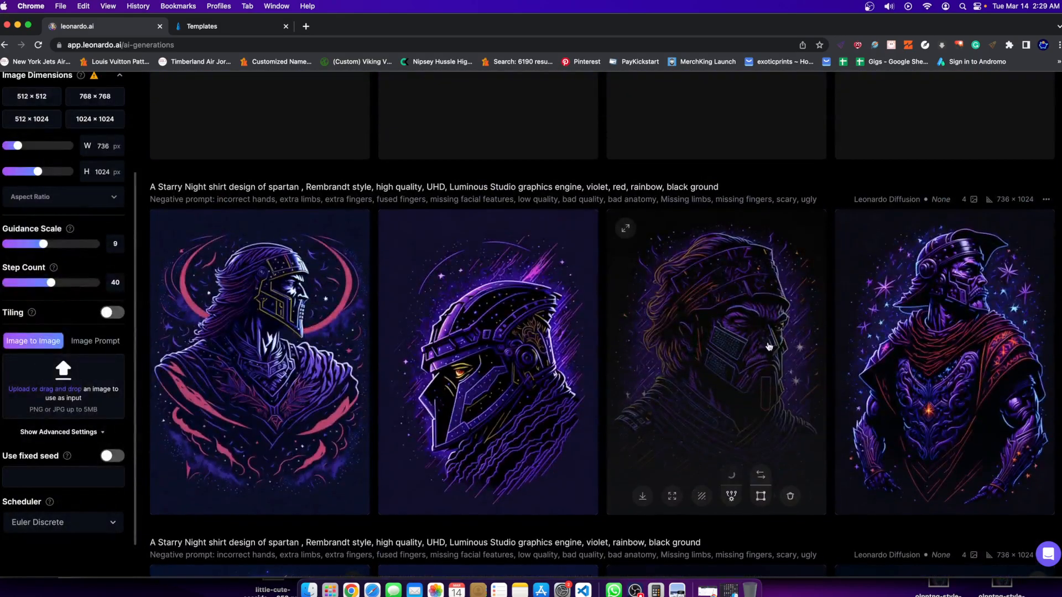
Look over the newest spartan set generated with red above the earlier red set.
{"action": "scroll", "coordinate": [167, 356], "scroll_direction": "down", "scroll_amount": 3}
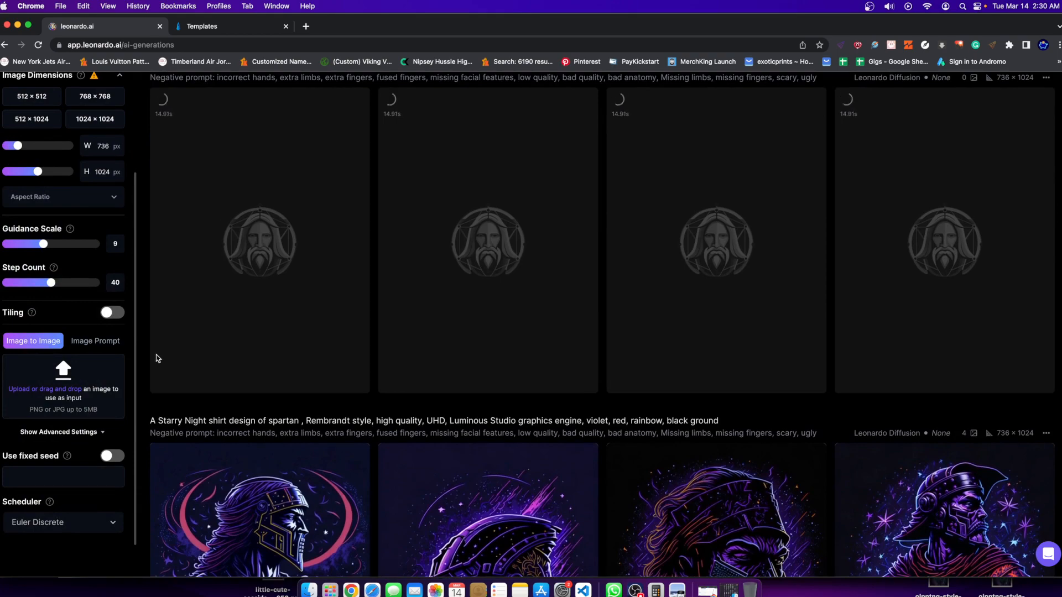
{"action": "scroll", "coordinate": [172, 362], "scroll_direction": "up", "scroll_amount": 1}
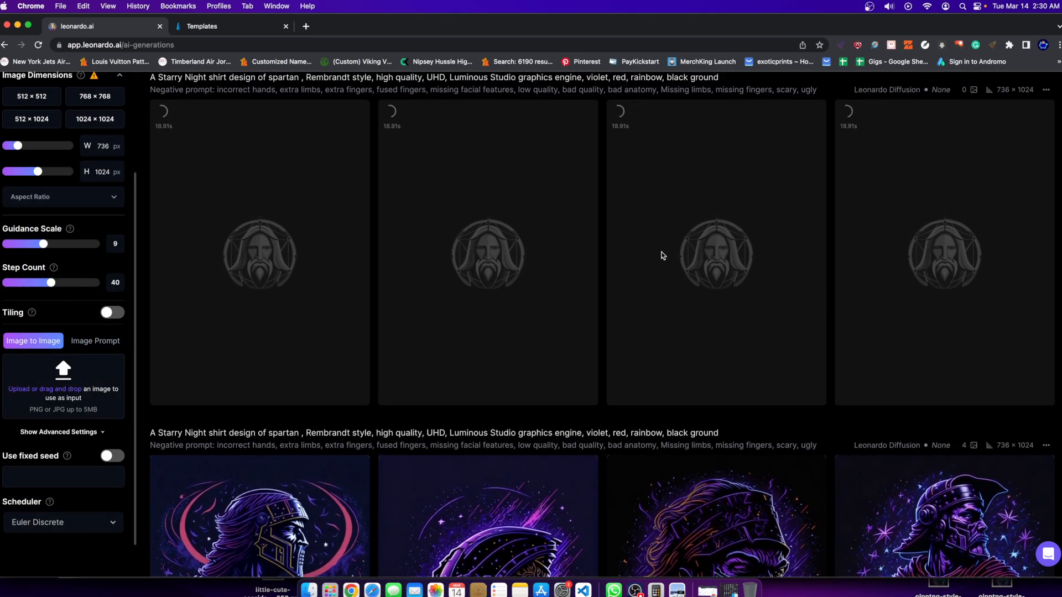
{"action": "scroll", "coordinate": [594, 277], "scroll_direction": "up", "scroll_amount": 2}
{"action": "scroll", "coordinate": [593, 276], "scroll_direction": "up", "scroll_amount": 1}
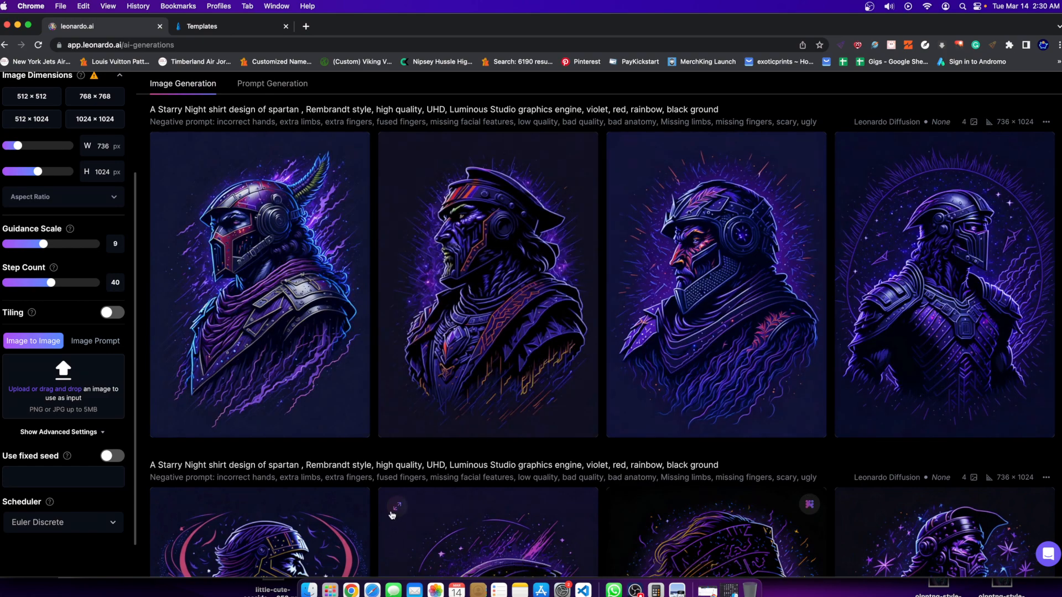
Inspect each of the four spartans in the newest violet, red and rainbow set enlarged.
{"action": "left_click", "coordinate": [332, 325]}
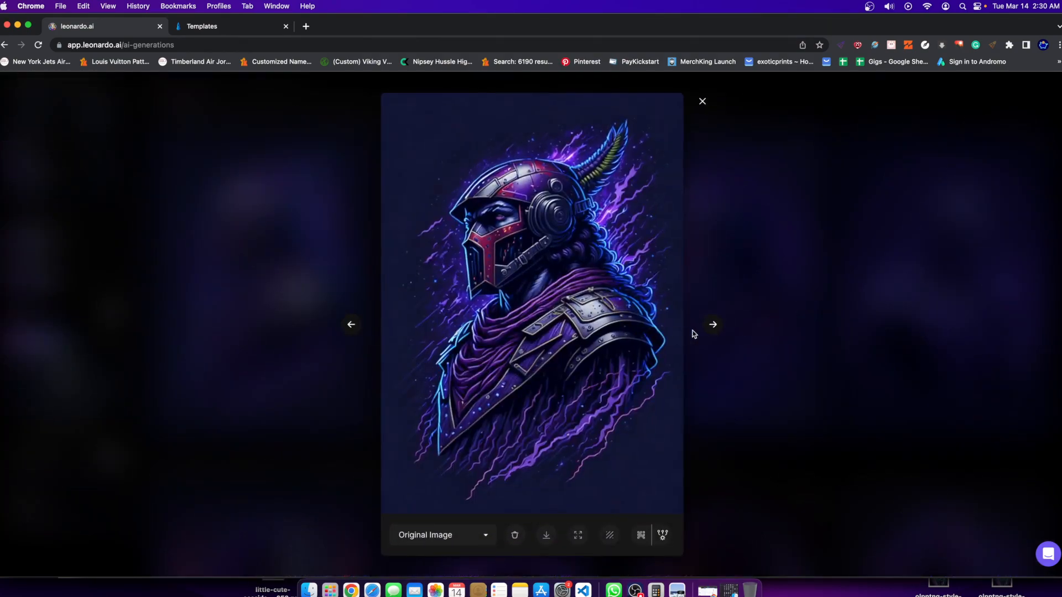
{"action": "left_click", "coordinate": [742, 326]}
{"action": "left_click", "coordinate": [712, 324]}
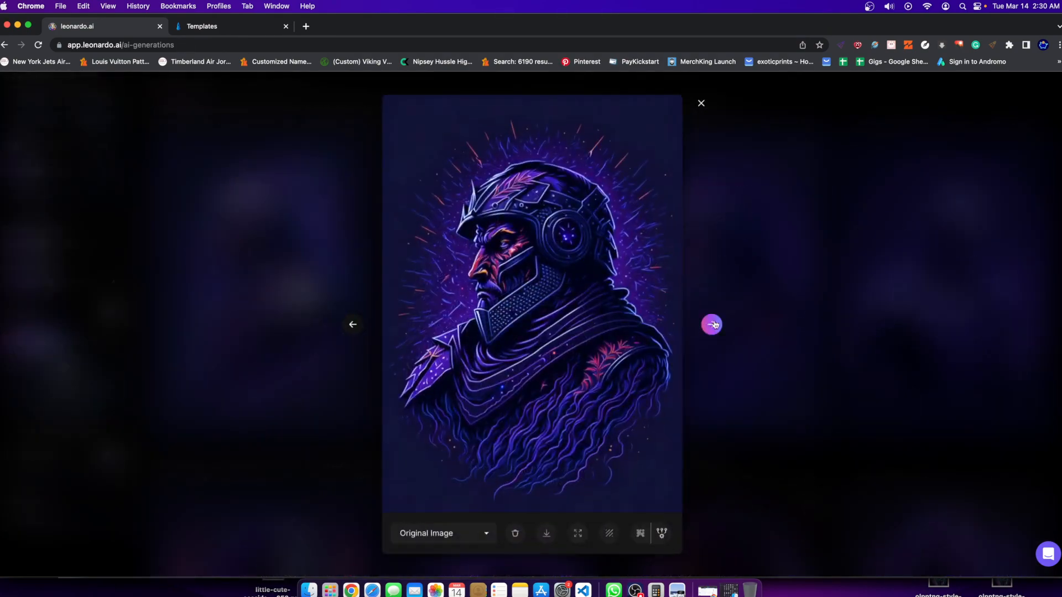
{"action": "left_click", "coordinate": [910, 301]}
{"action": "left_click", "coordinate": [566, 252]}
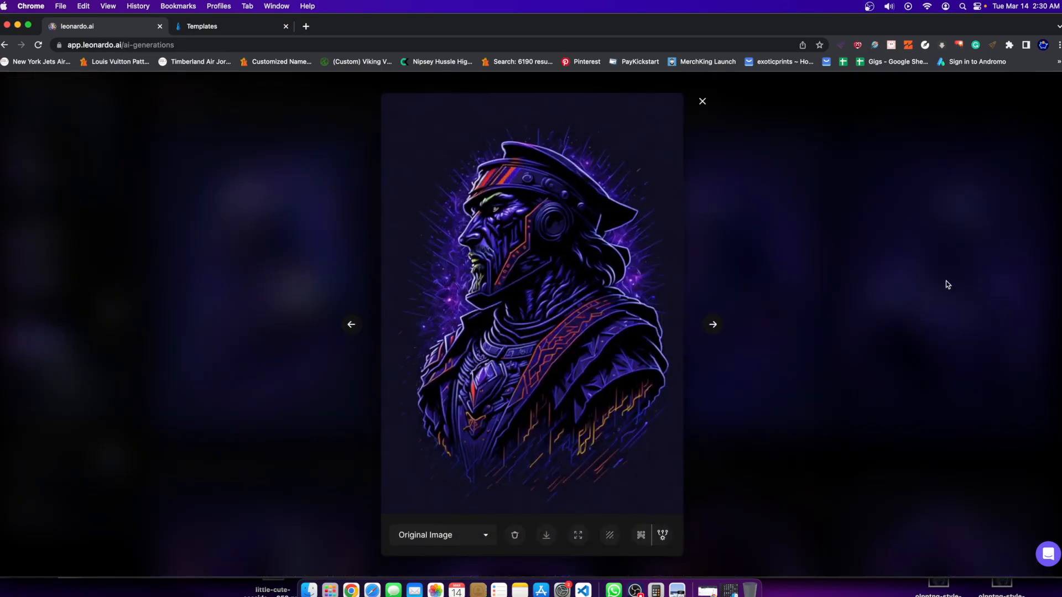
{"action": "left_click", "coordinate": [976, 274]}
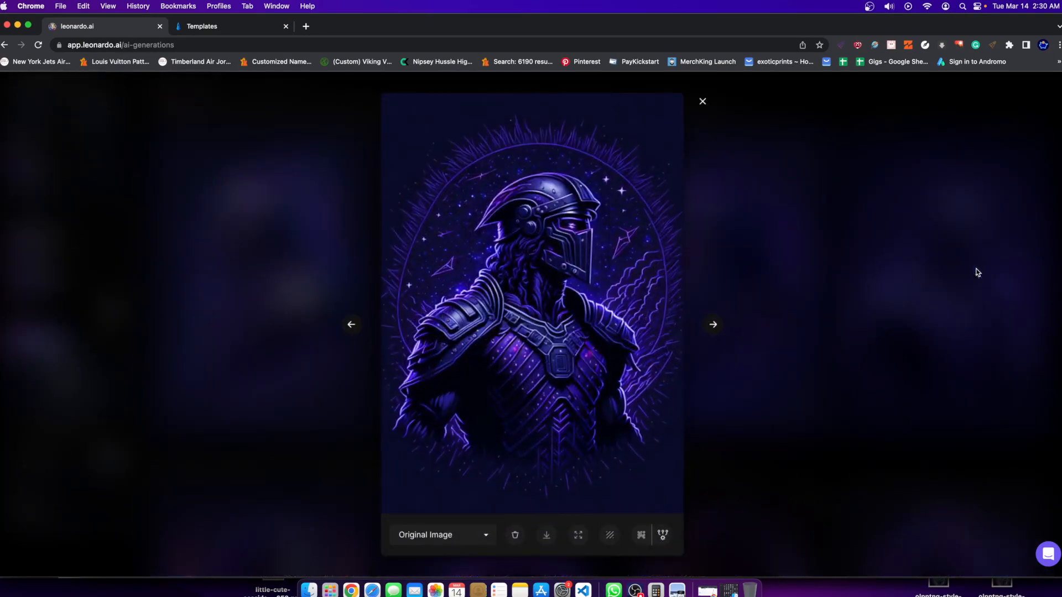
{"action": "left_click", "coordinate": [877, 310]}
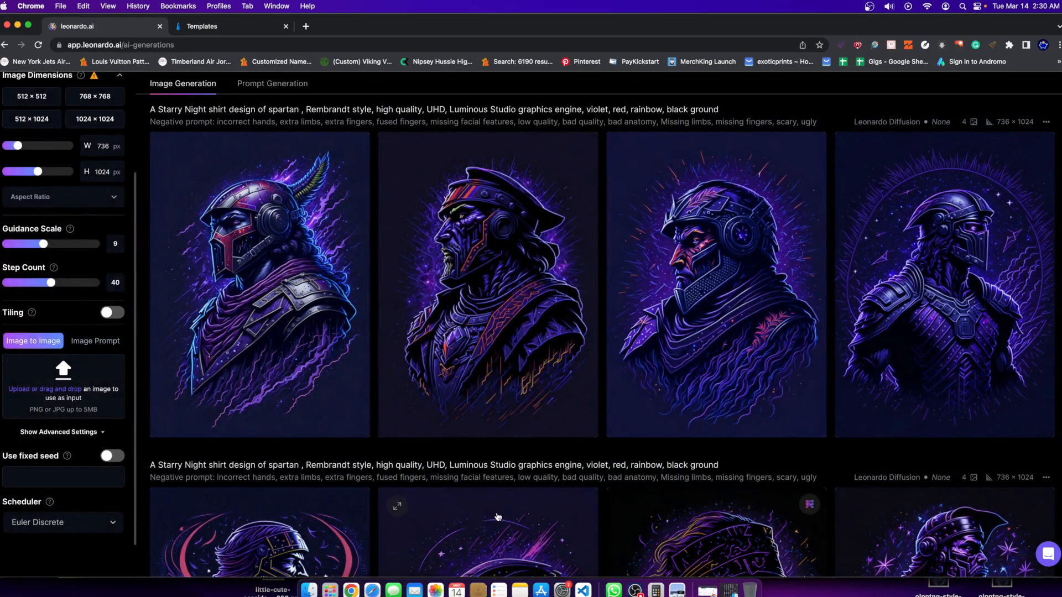
View the upscaled version of the third spartan from the earlier red set enlarged.
{"action": "scroll", "coordinate": [476, 506], "scroll_direction": "down", "scroll_amount": 4}
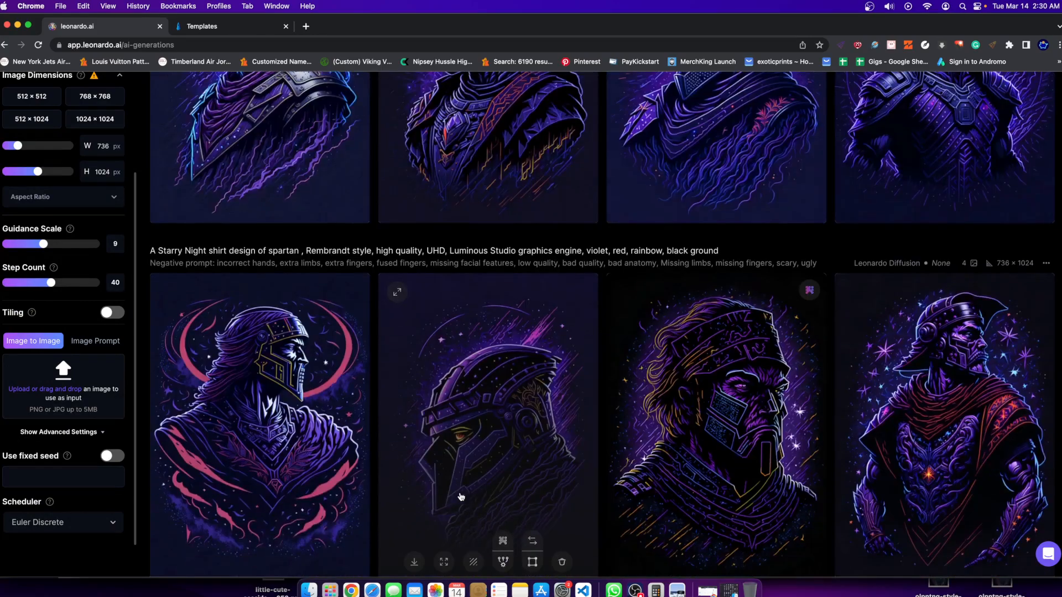
{"action": "left_click", "coordinate": [734, 437]}
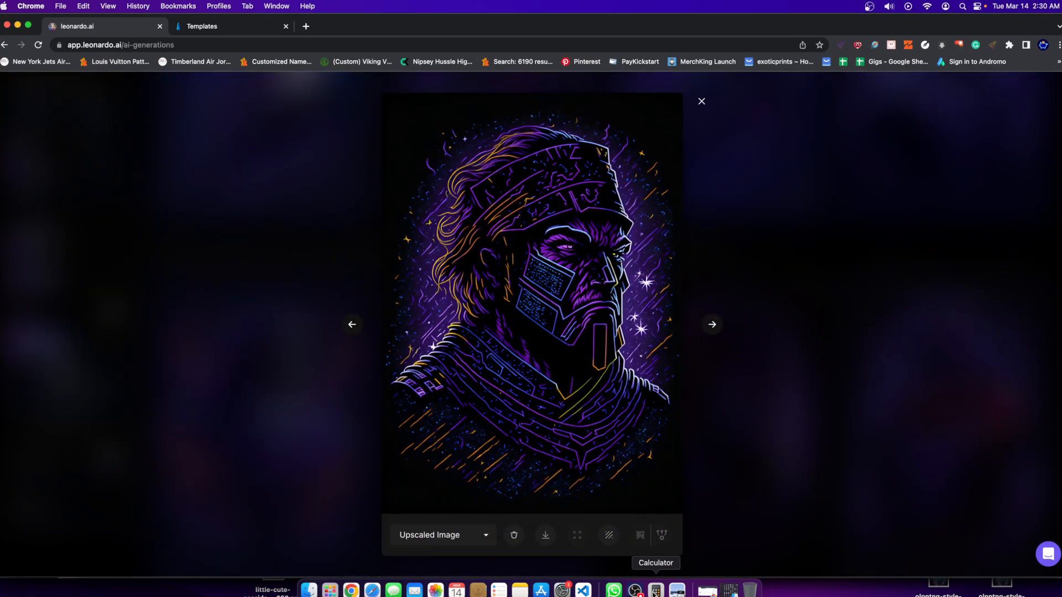